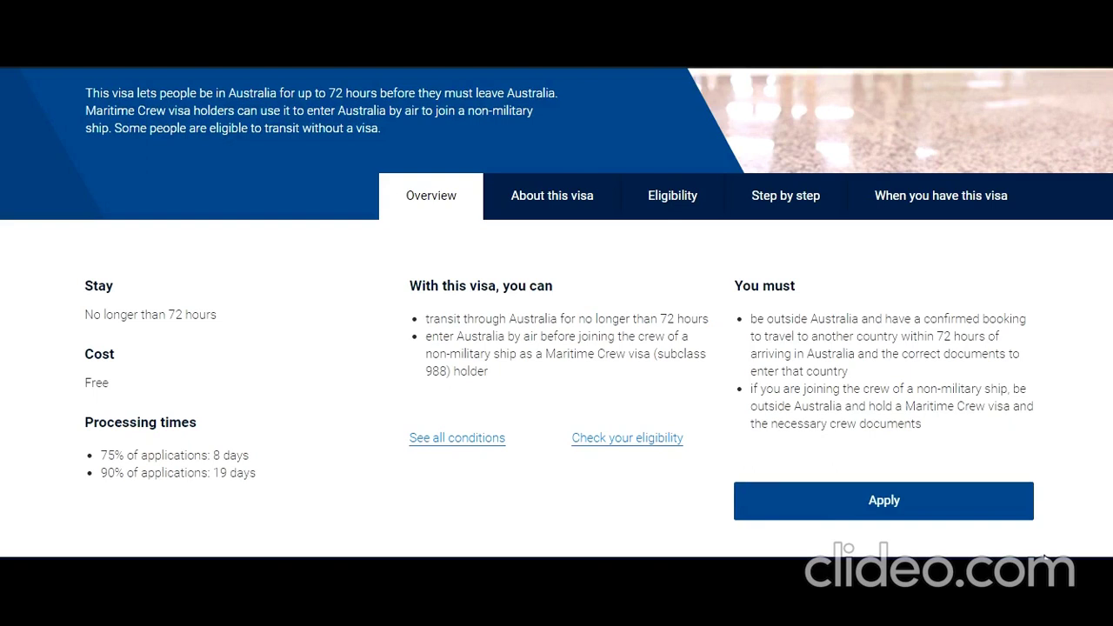
Step: Review the Transit visa (subclass 771) overview, highlighting the crew entitlements and the confirmed onward booking requirement
{"action": "scroll", "coordinate": [992, 535], "scroll_direction": "up", "scroll_amount": 3}
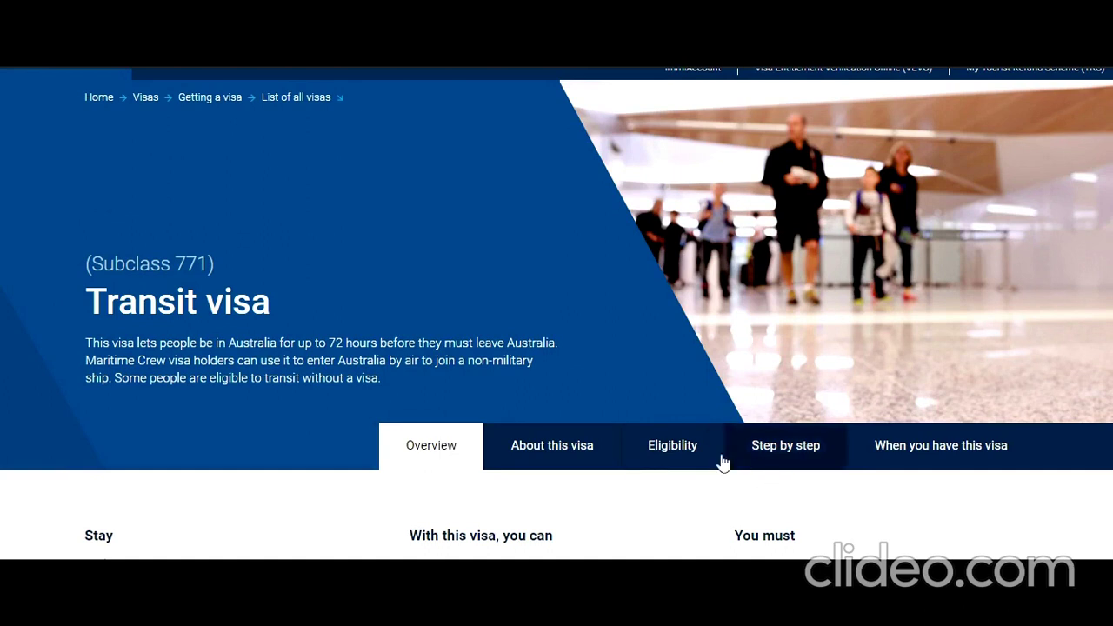
{"action": "scroll", "coordinate": [616, 385], "scroll_direction": "down", "scroll_amount": 1}
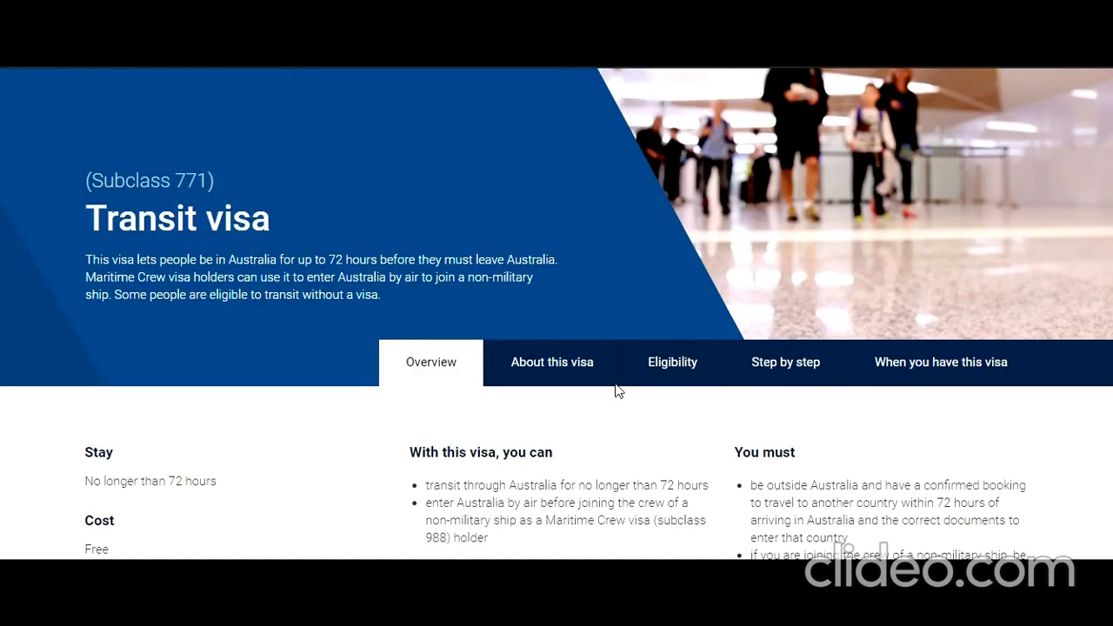
{"action": "scroll", "coordinate": [616, 392], "scroll_direction": "down", "scroll_amount": 1}
{"action": "scroll", "coordinate": [616, 391], "scroll_direction": "down", "scroll_amount": 1}
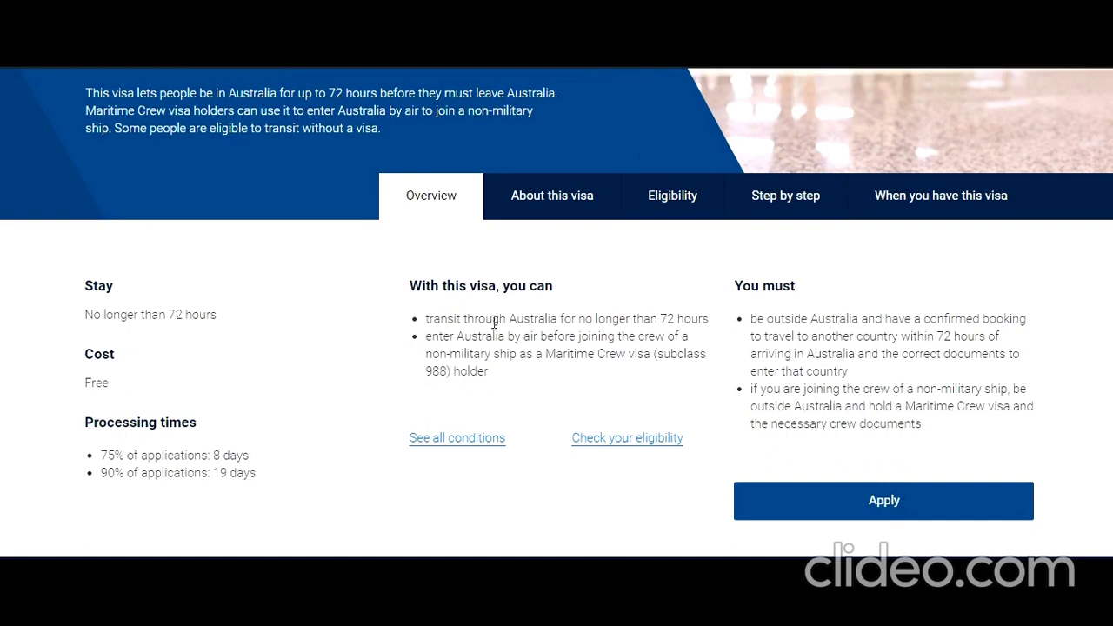
{"action": "left_click_drag", "start_coordinate": [463, 321], "coordinate": [651, 333]}
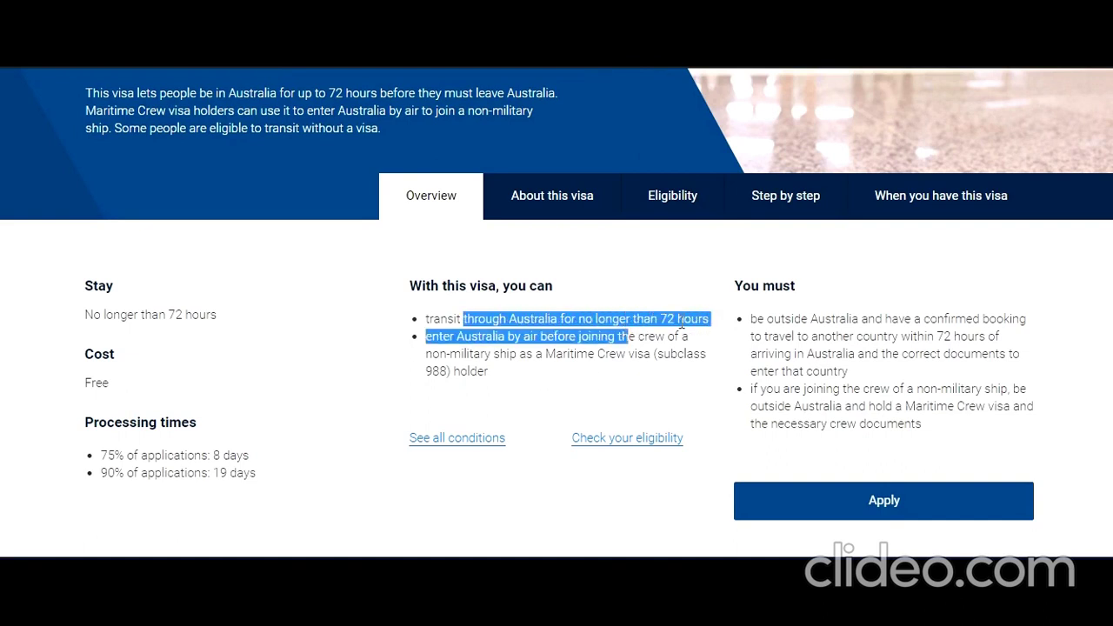
{"action": "left_click", "coordinate": [646, 334]}
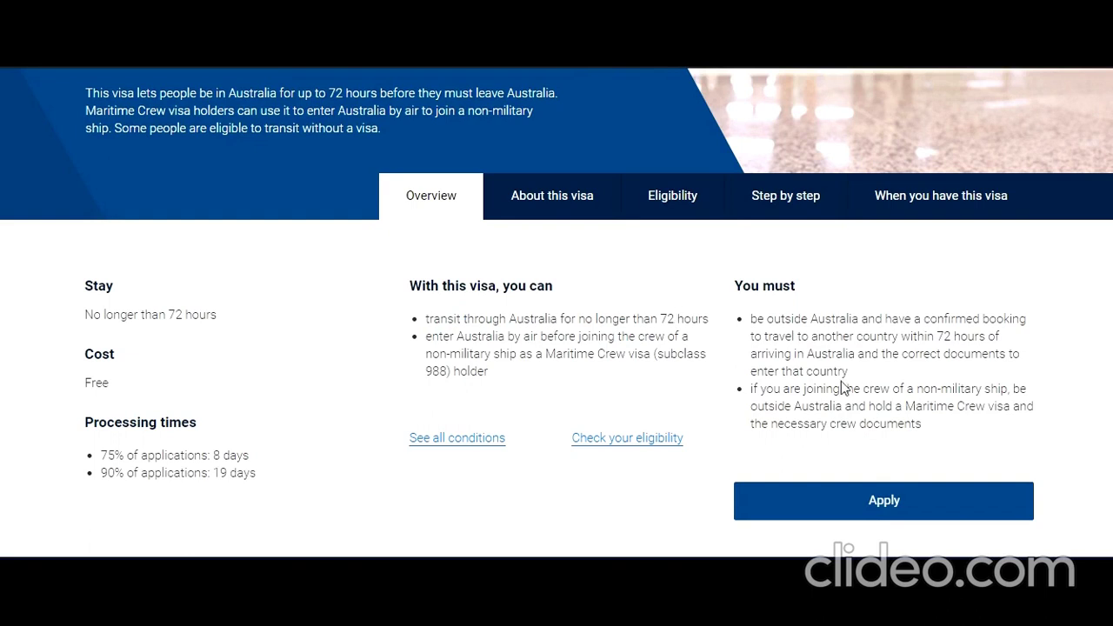
{"action": "left_click_drag", "start_coordinate": [766, 318], "coordinate": [835, 336]}
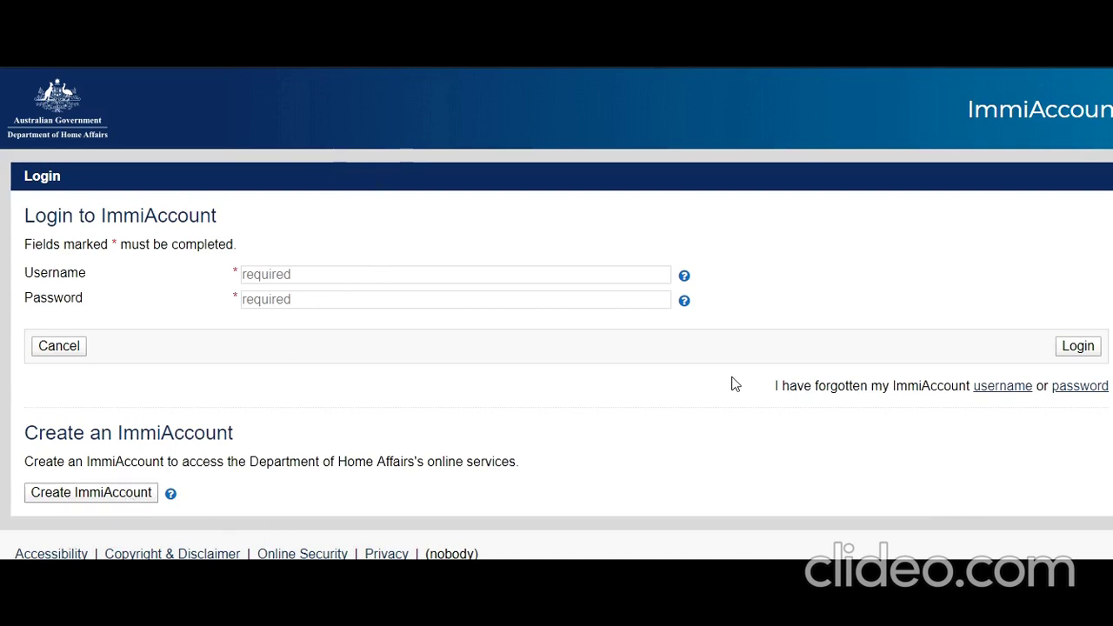
Step: Log in to ImmiAccount with the account's e-mail username and password
{"action": "left_click", "coordinate": [447, 281]}
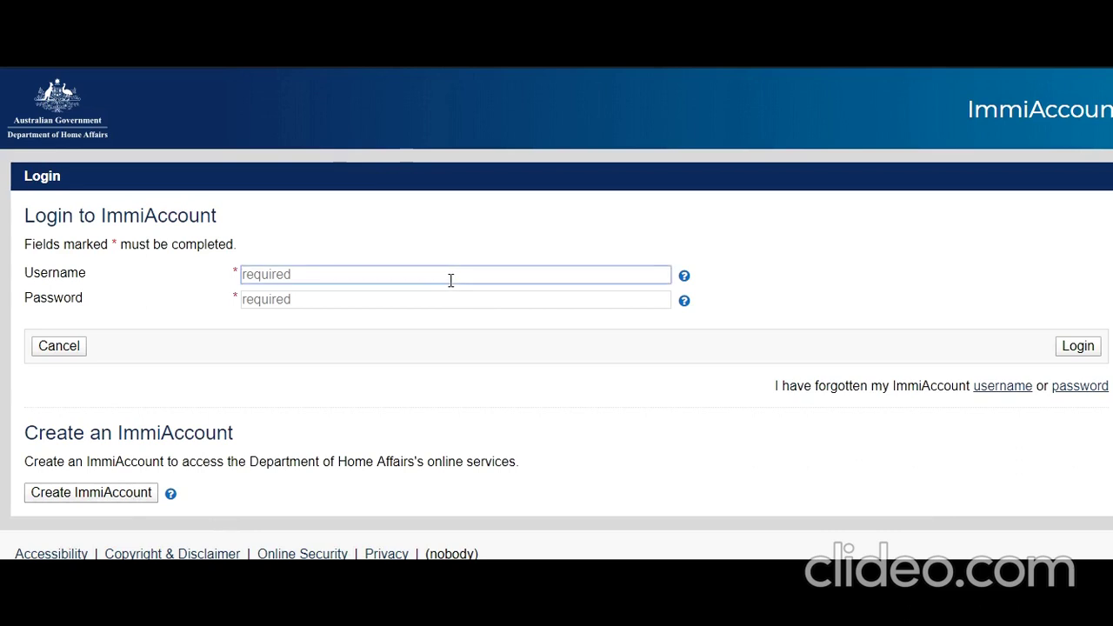
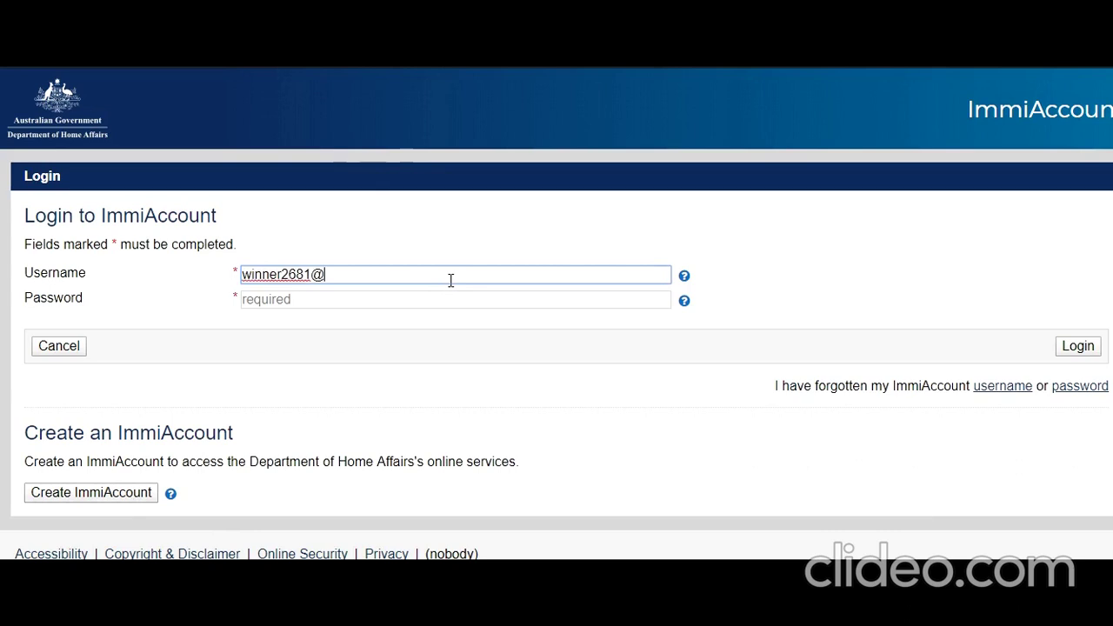
{"action": "key", "text": "Tab"}
{"action": "key", "text": "Tab"}
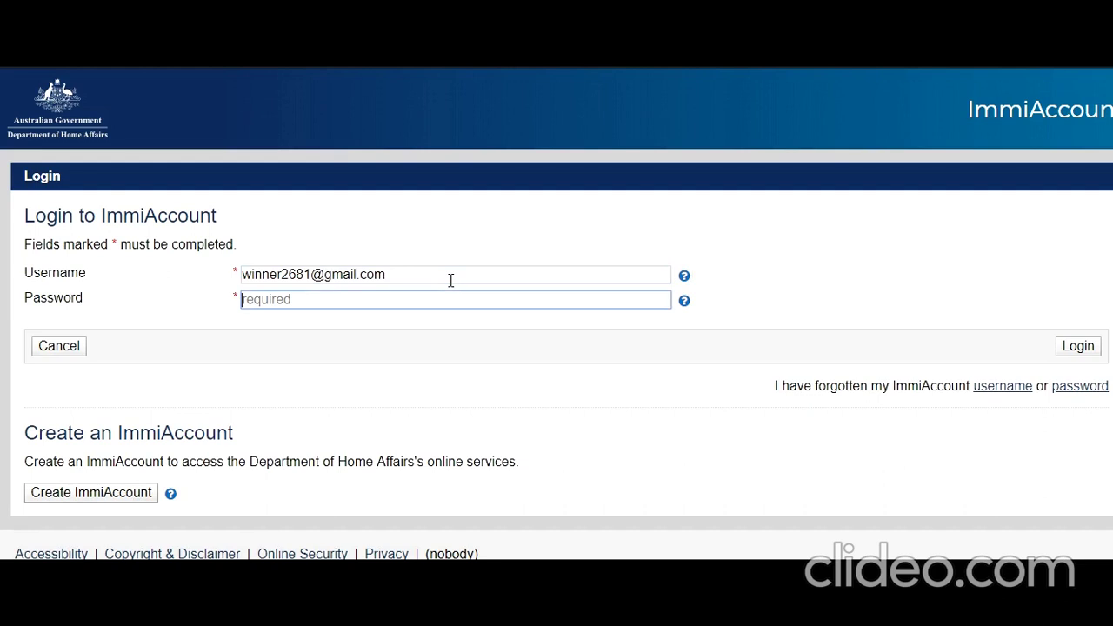
{"action": "type", "text": "•••••••"}
{"action": "type", "text": "••"}
{"action": "left_click", "coordinate": [1085, 347]}
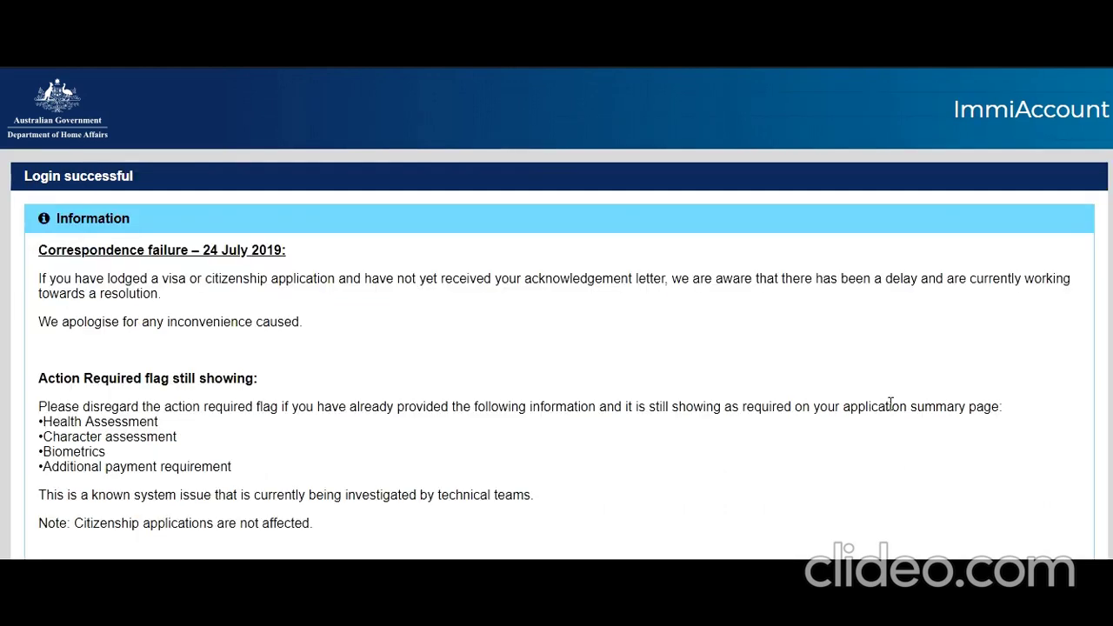
Step: Agree to the transit visa terms and conditions and proceed to step 2 of 12
{"action": "scroll", "coordinate": [889, 407], "scroll_direction": "down", "scroll_amount": 2}
{"action": "scroll", "coordinate": [889, 409], "scroll_direction": "down", "scroll_amount": 2}
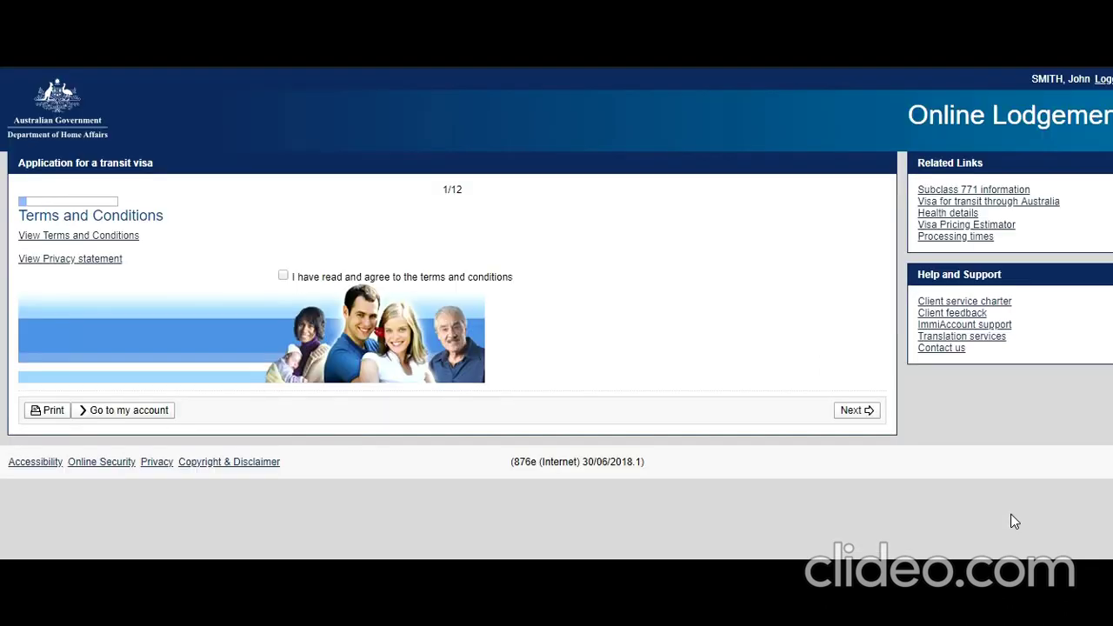
{"action": "left_click", "coordinate": [284, 291]}
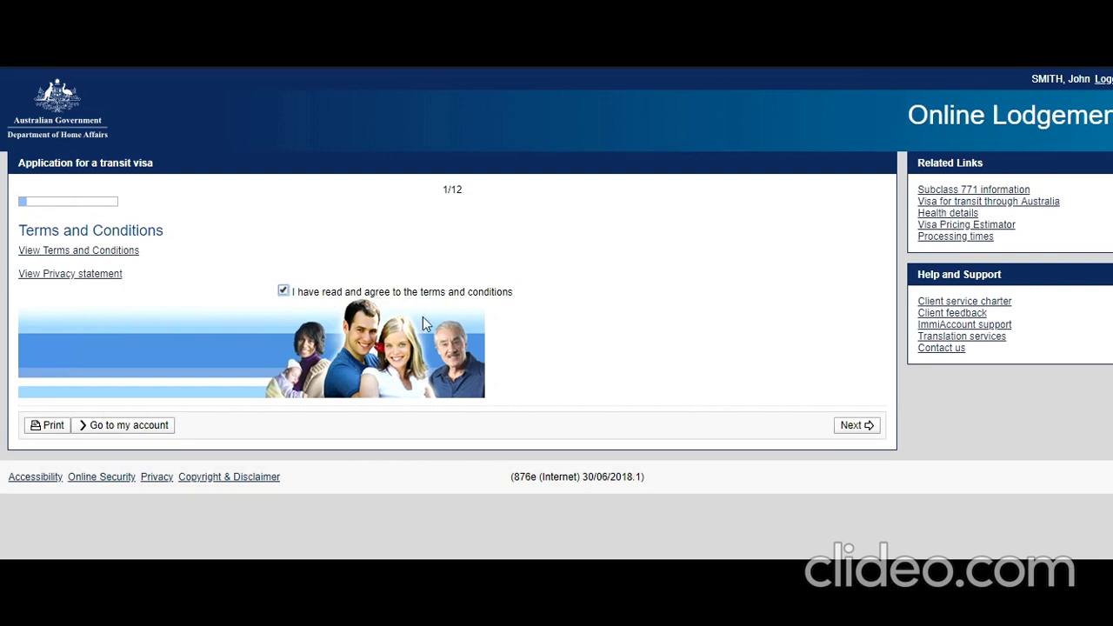
{"action": "left_click", "coordinate": [860, 433]}
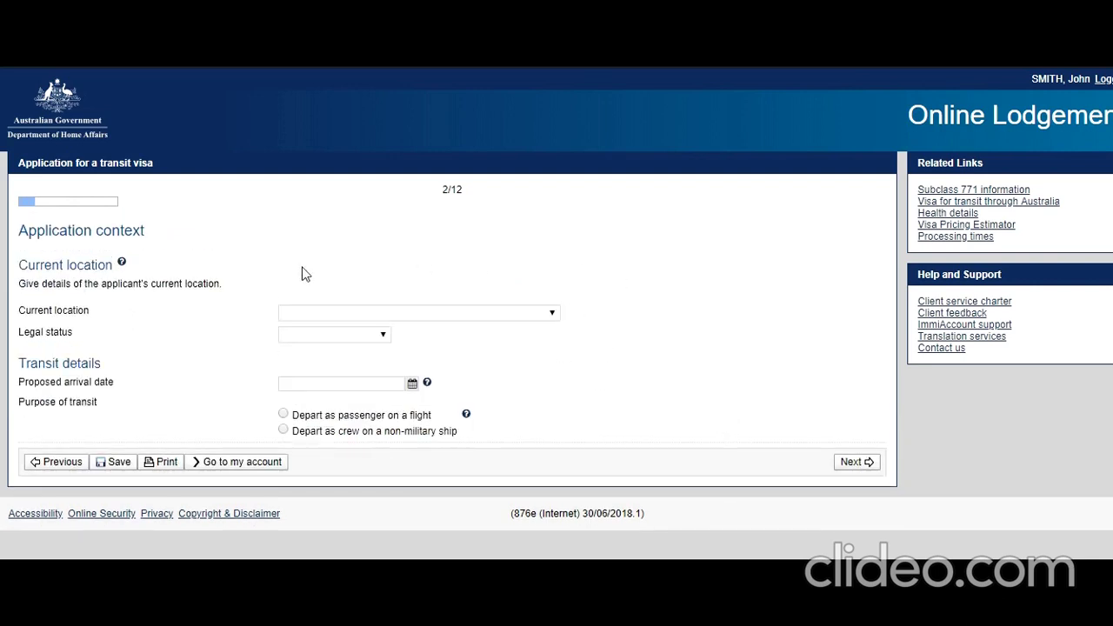
Step: Set current location to INDIA and legal status to Citizen
{"action": "left_click", "coordinate": [555, 316]}
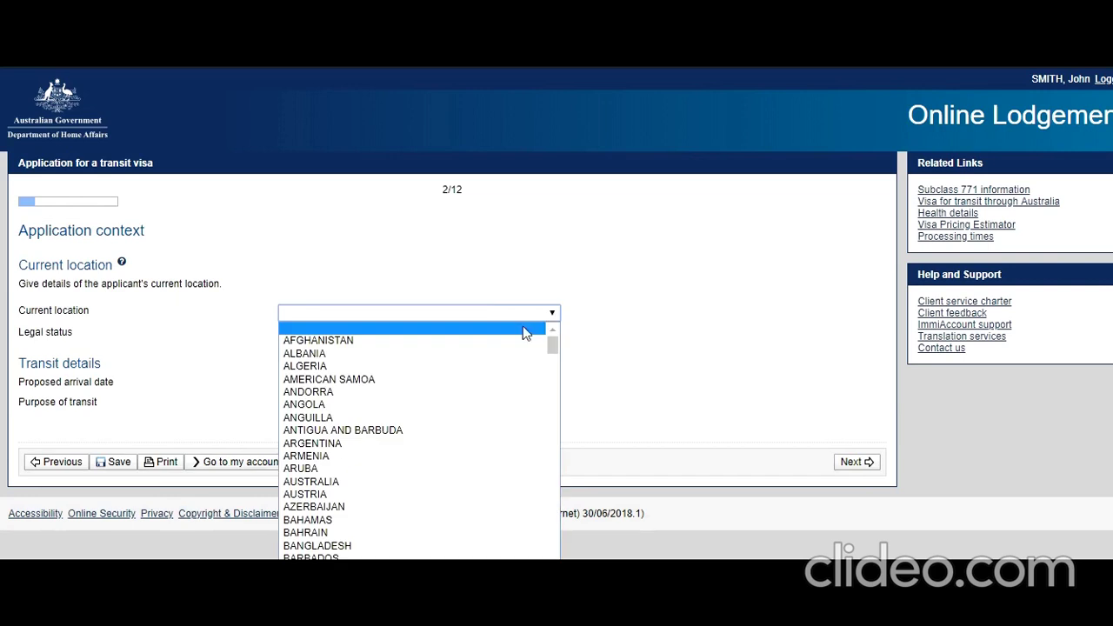
{"action": "key", "text": "i"}
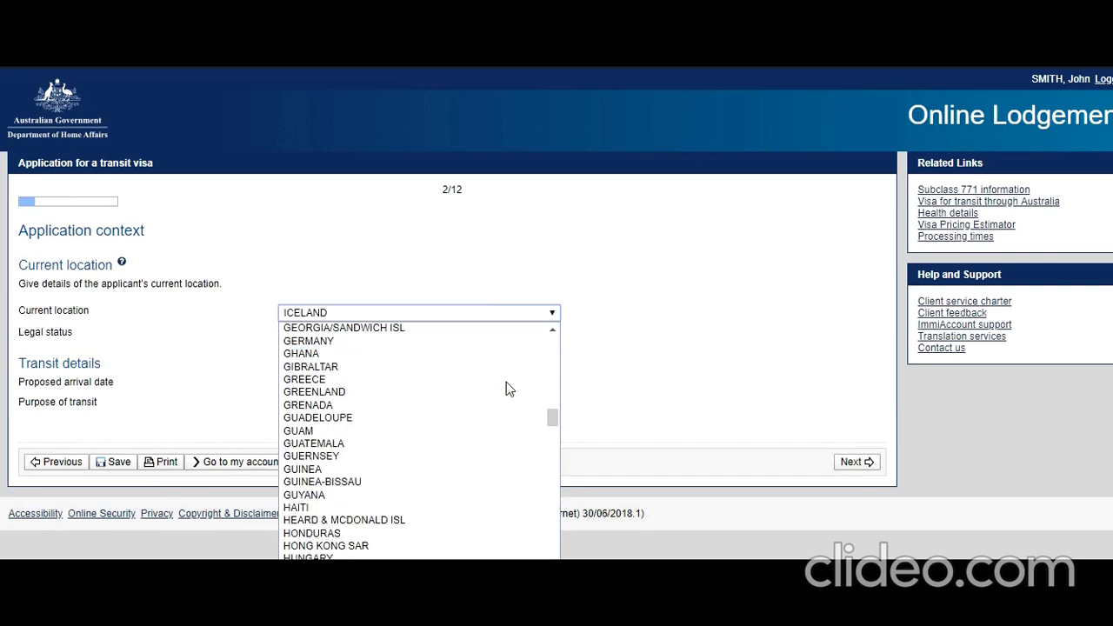
{"action": "scroll", "coordinate": [474, 402], "scroll_direction": "down", "scroll_amount": 4}
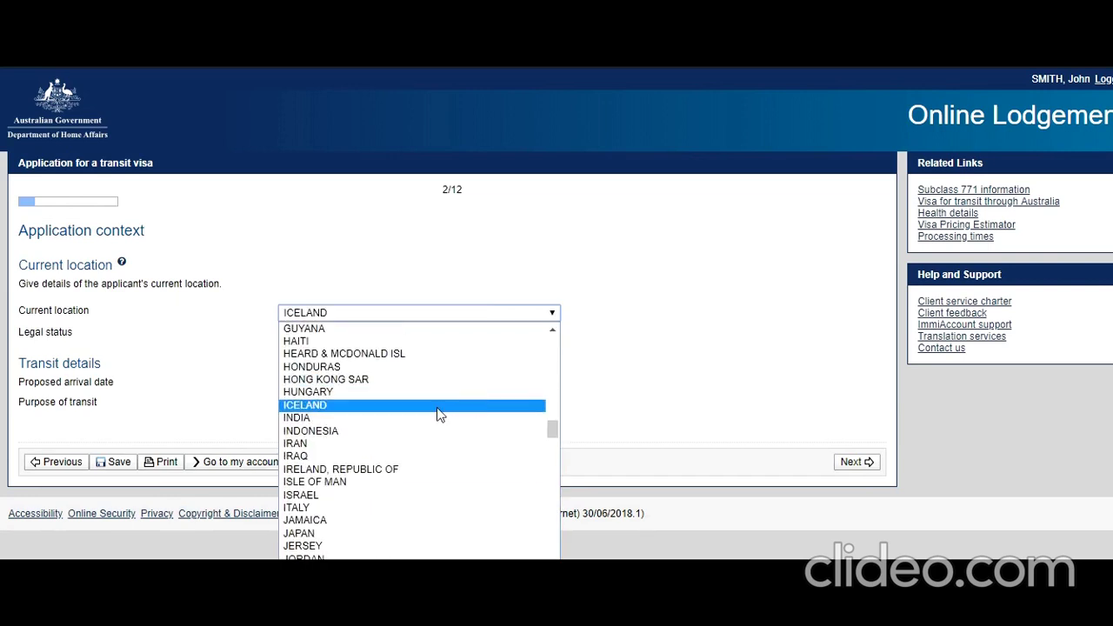
{"action": "left_click", "coordinate": [438, 420]}
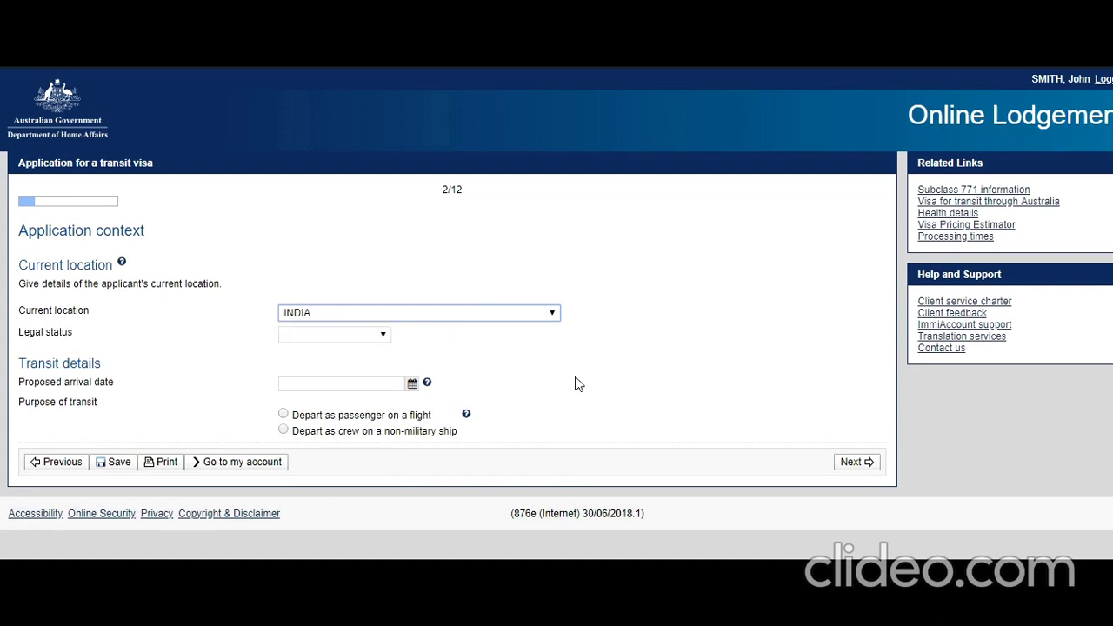
{"action": "left_click", "coordinate": [380, 337]}
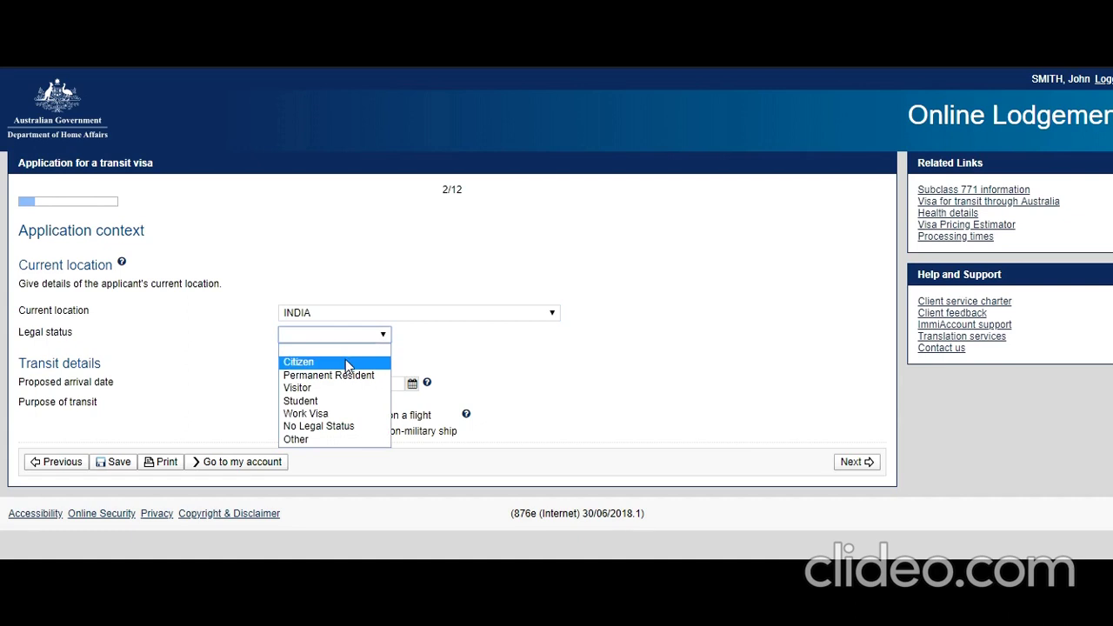
{"action": "left_click", "coordinate": [345, 361]}
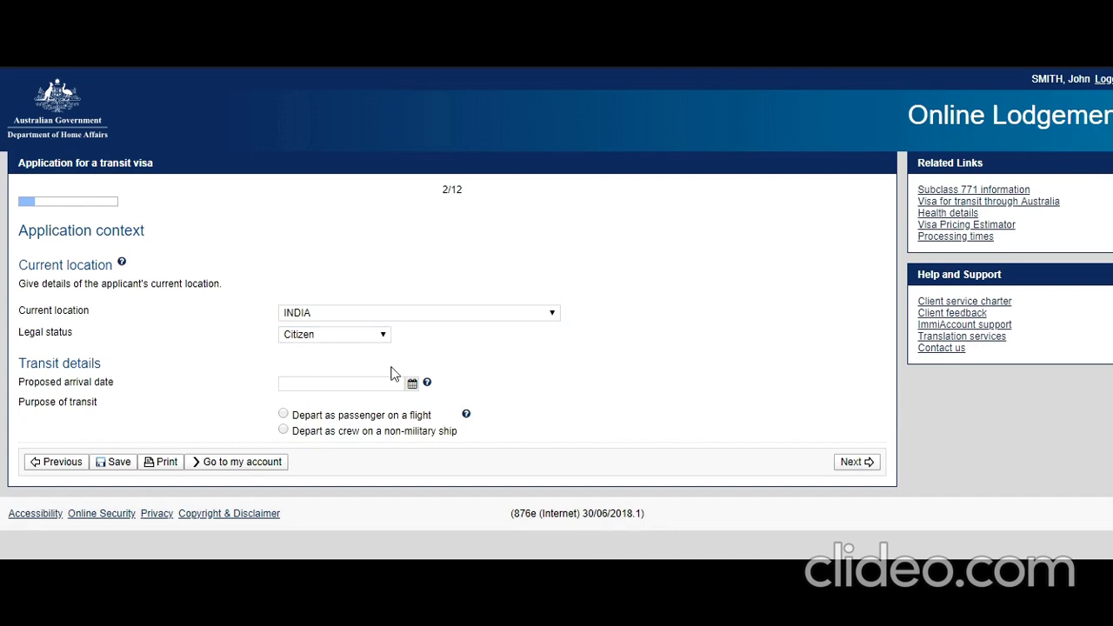
Step: Set arrival date 08 Sep 2019, choose departing as ship crew, answer No to MCV, and submit
{"action": "left_click", "coordinate": [412, 383]}
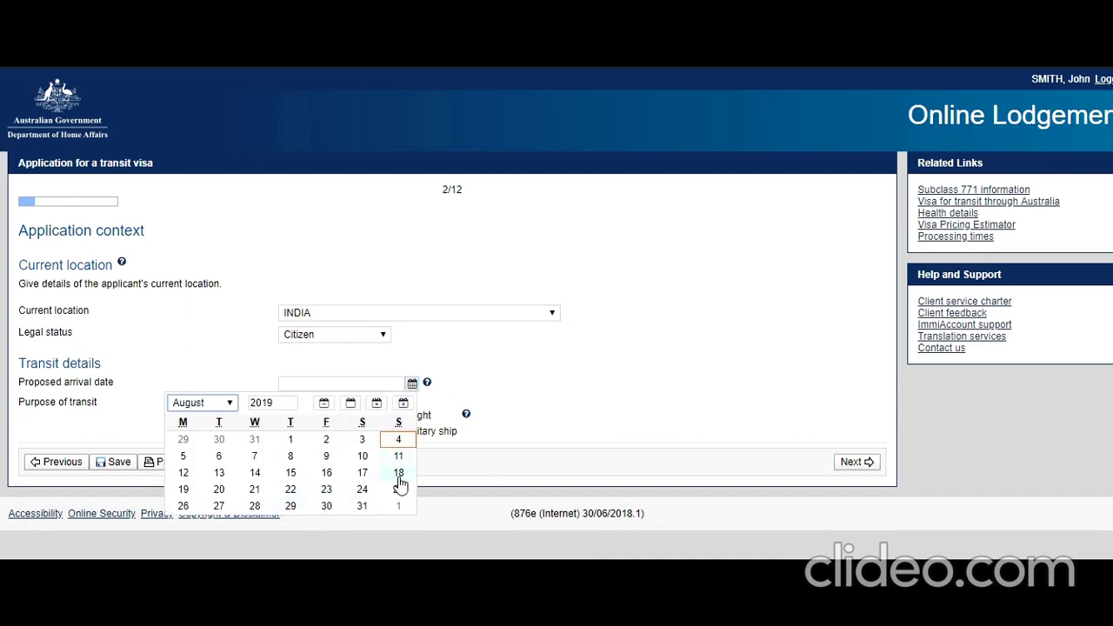
{"action": "left_click", "coordinate": [231, 404]}
{"action": "left_click", "coordinate": [200, 520]}
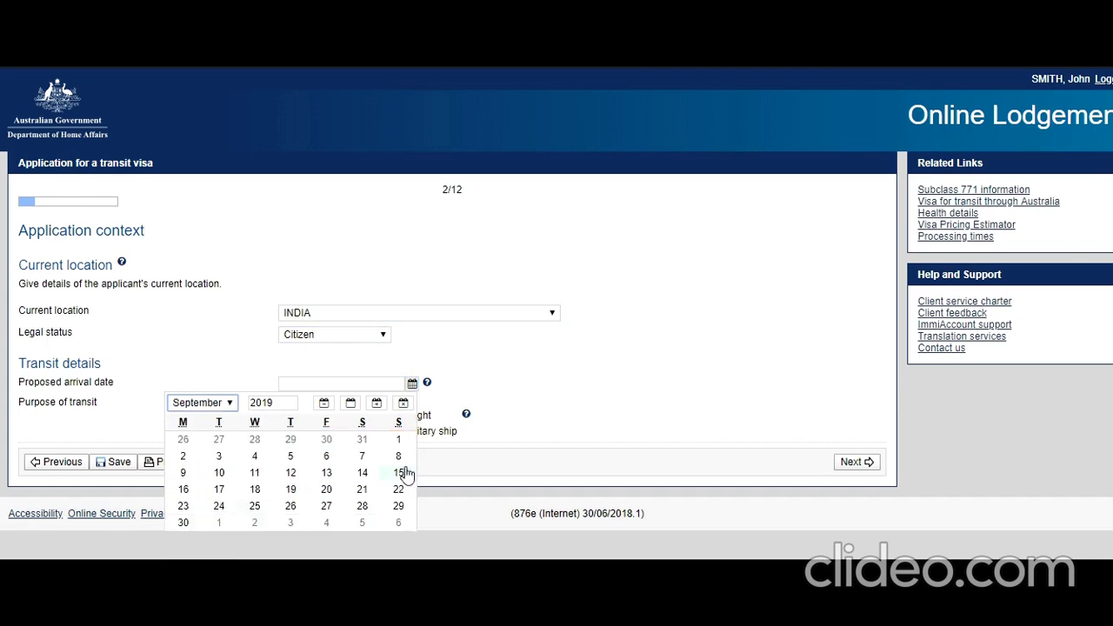
{"action": "left_click", "coordinate": [399, 458]}
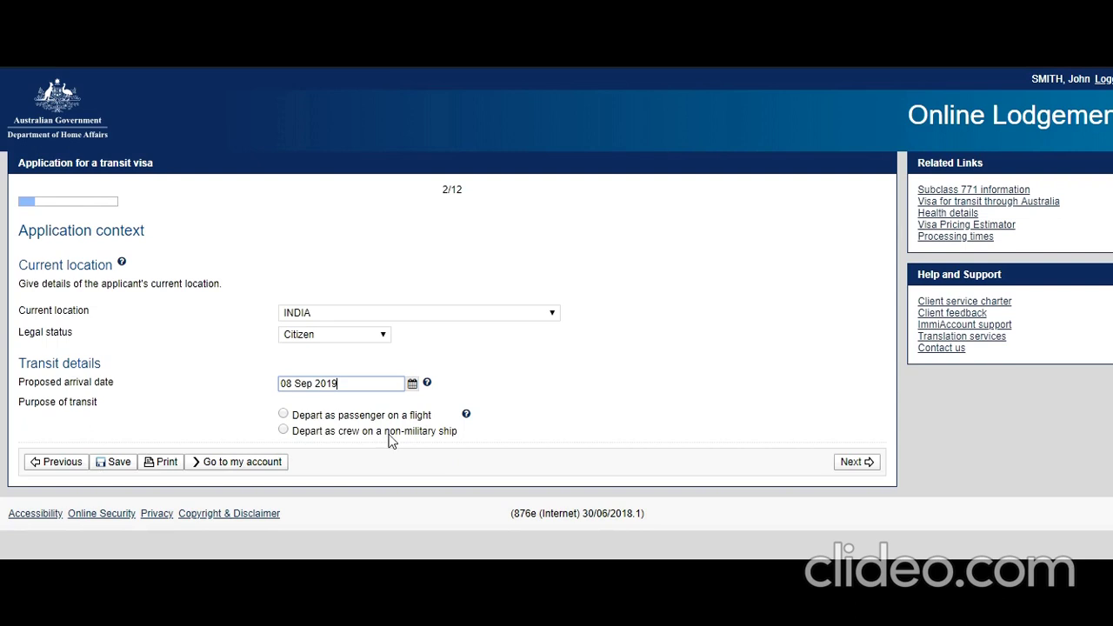
{"action": "left_click", "coordinate": [296, 435]}
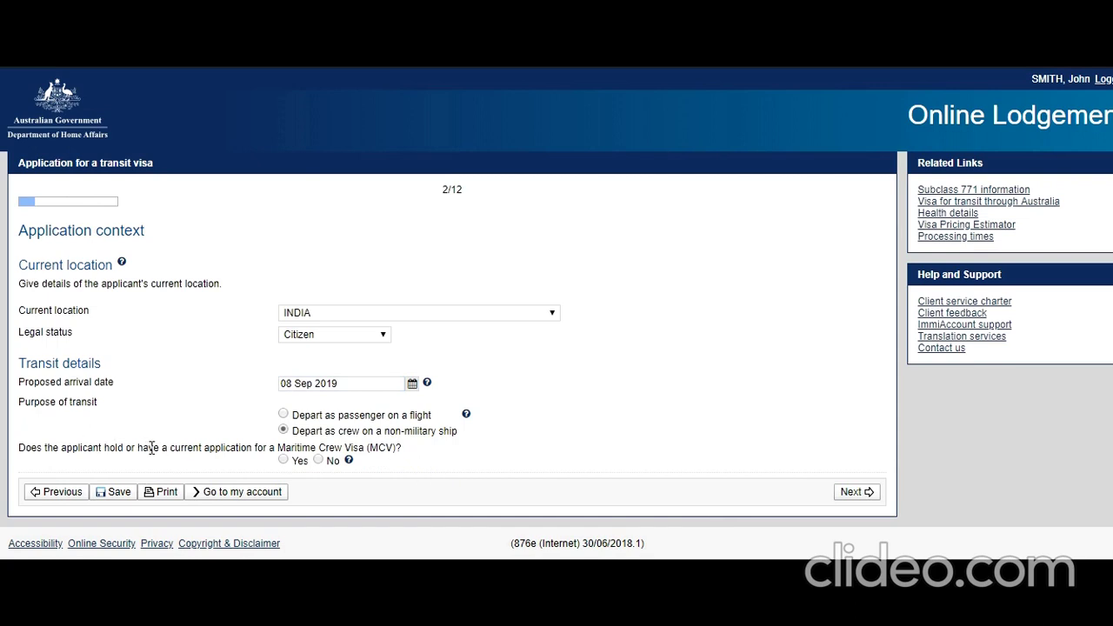
{"action": "left_click", "coordinate": [318, 460]}
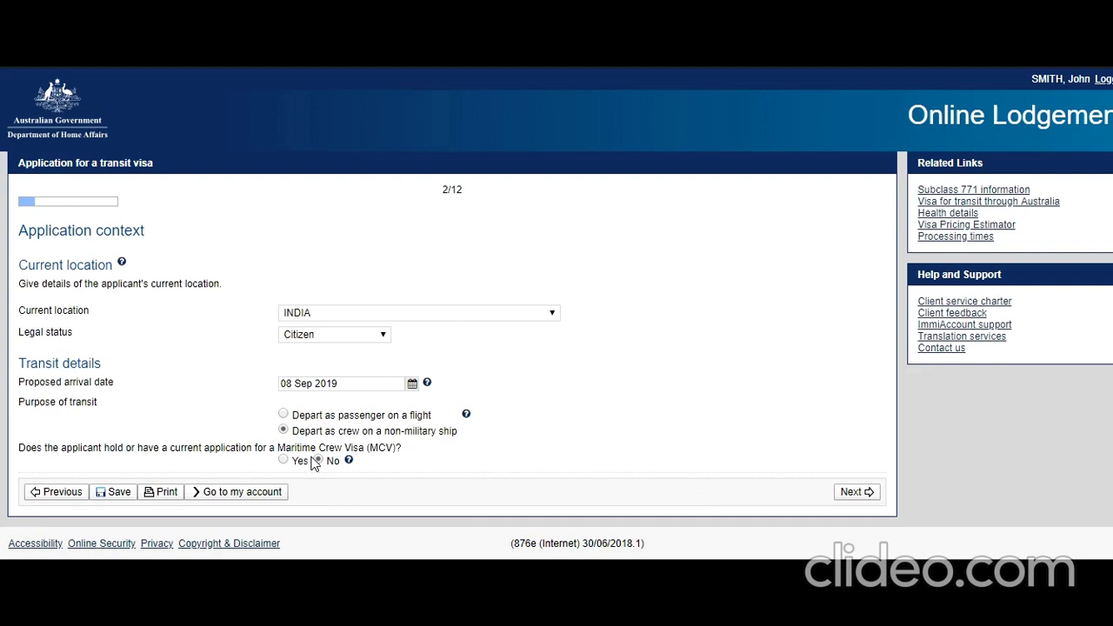
{"action": "left_click", "coordinate": [861, 492]}
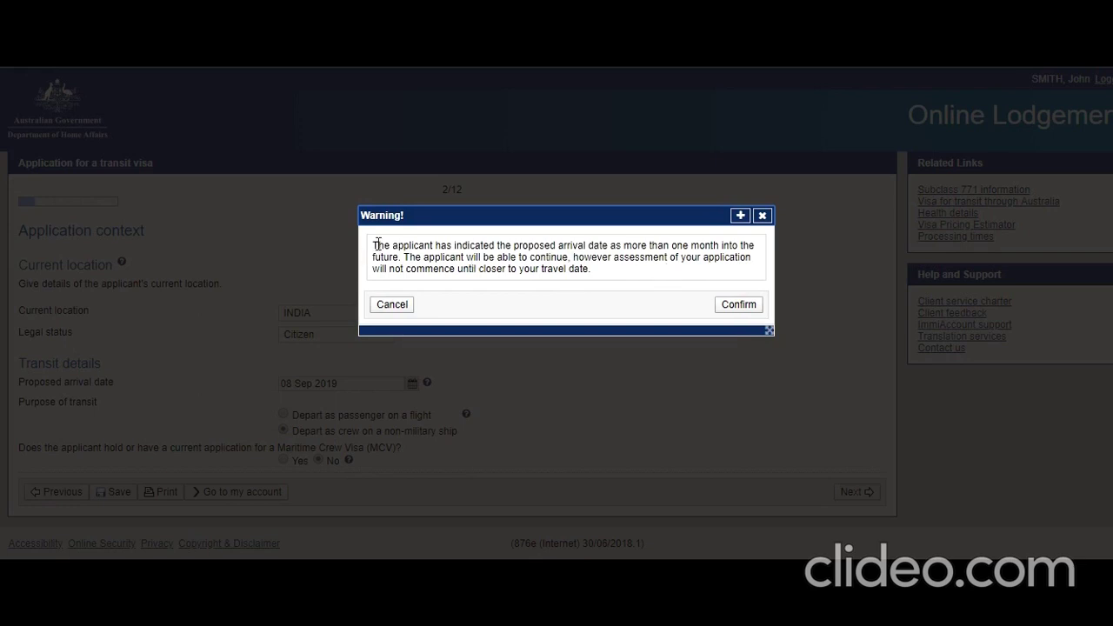
Step: Read the far-off arrival date warning and confirm it
{"action": "left_click_drag", "start_coordinate": [376, 246], "coordinate": [547, 257]}
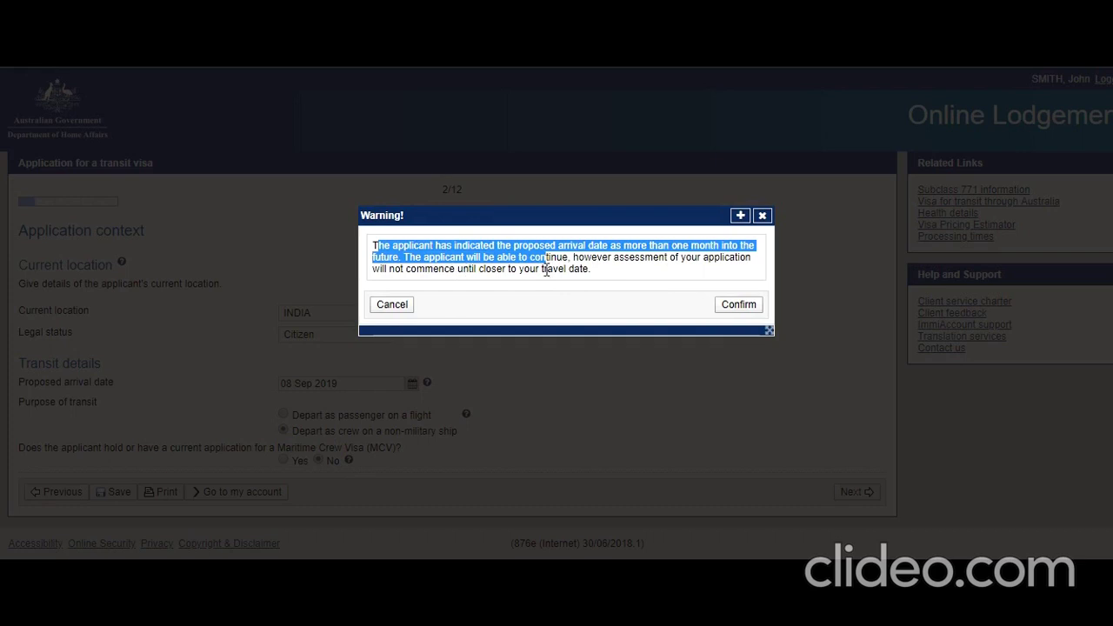
{"action": "left_click", "coordinate": [741, 306]}
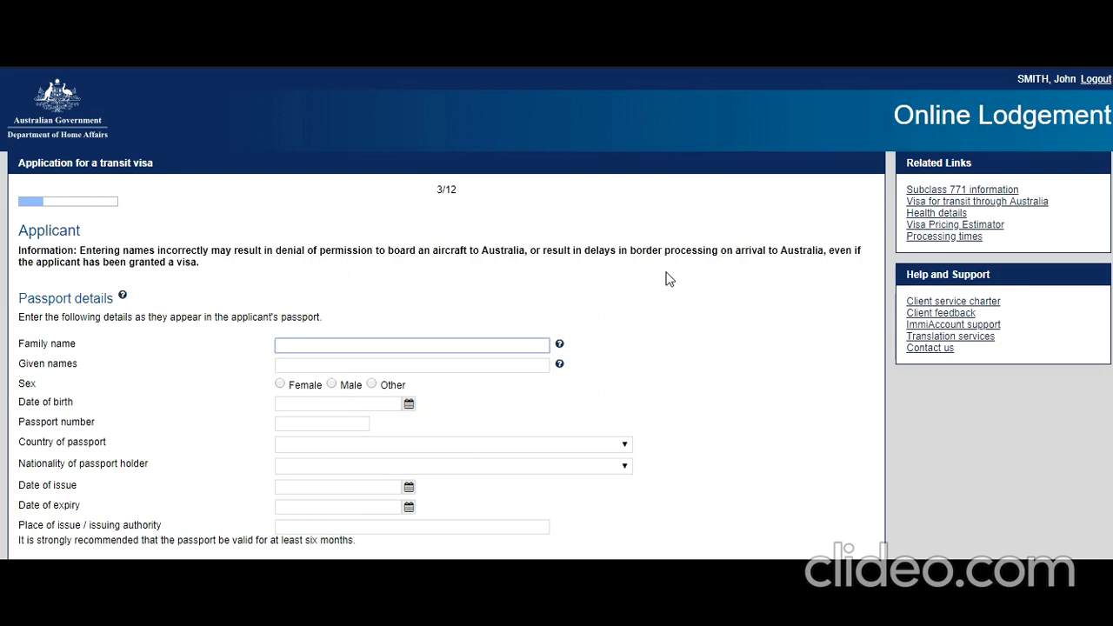
Step: Enter the applicant's family and given names and set sex to male
{"action": "type", "text": "Smith"}
{"action": "key", "text": "Tab"}
{"action": "type", "text": "Jo"}
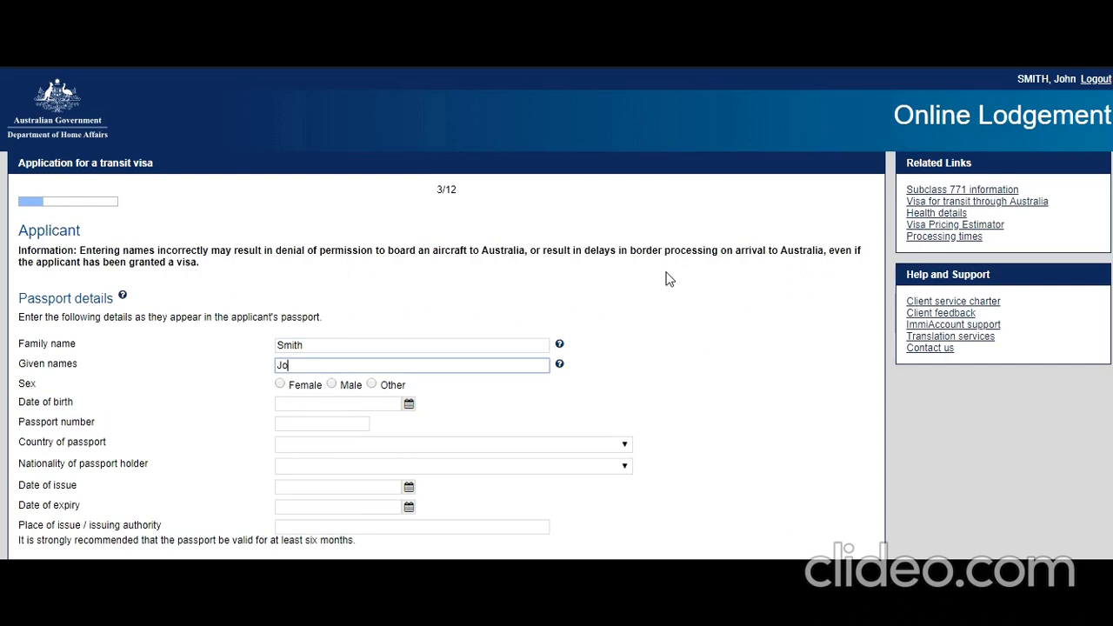
{"action": "left_click", "coordinate": [332, 384]}
{"action": "scroll", "coordinate": [369, 318], "scroll_direction": "down", "scroll_amount": 1}
{"action": "scroll", "coordinate": [365, 316], "scroll_direction": "down", "scroll_amount": 3}
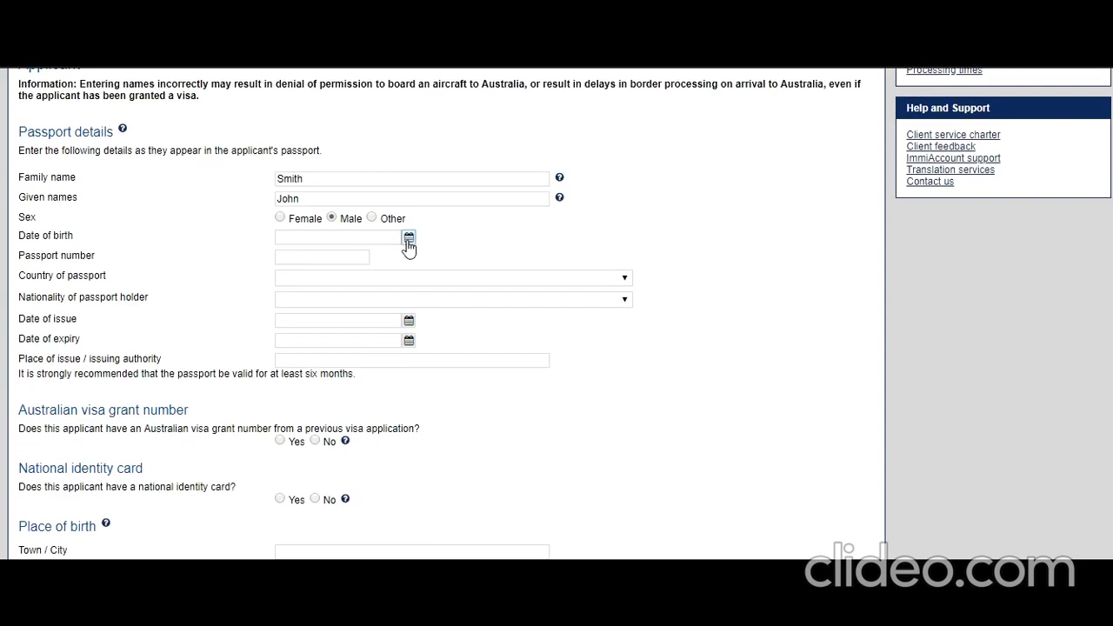
{"action": "left_click", "coordinate": [408, 237]}
{"action": "left_click", "coordinate": [287, 254]}
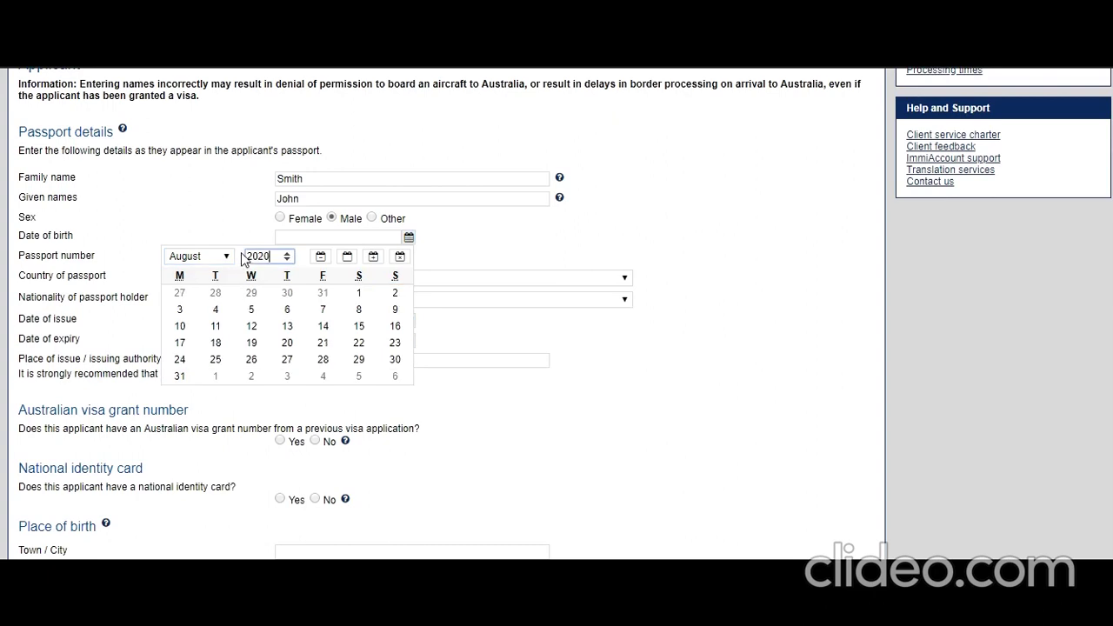
{"action": "type", "text": "199"}
{"action": "type", "text": "5"}
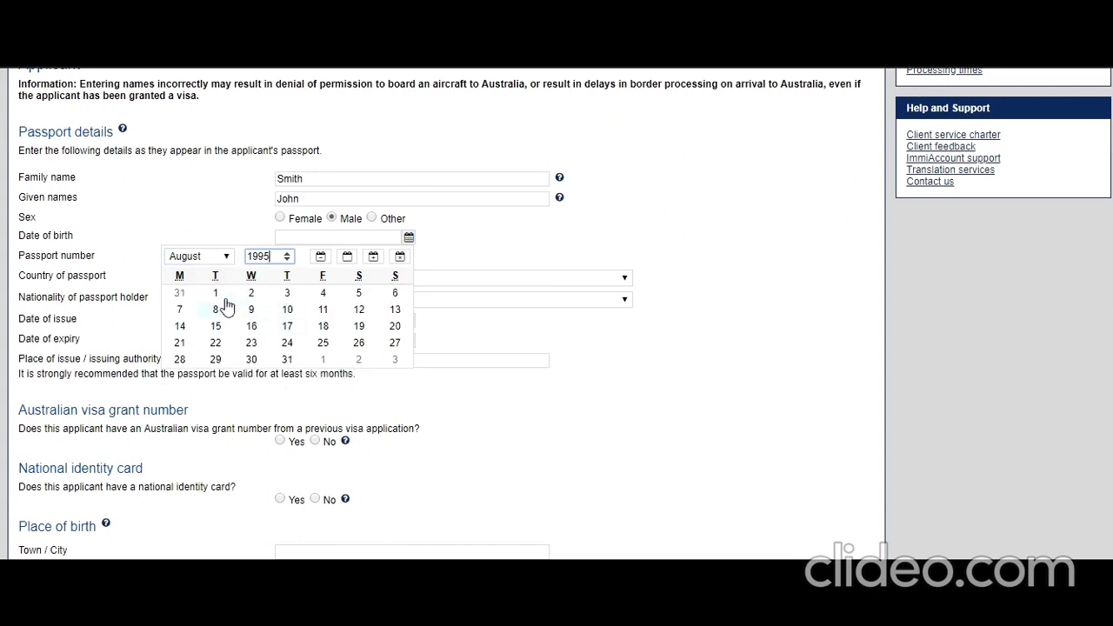
{"action": "left_click", "coordinate": [218, 296]}
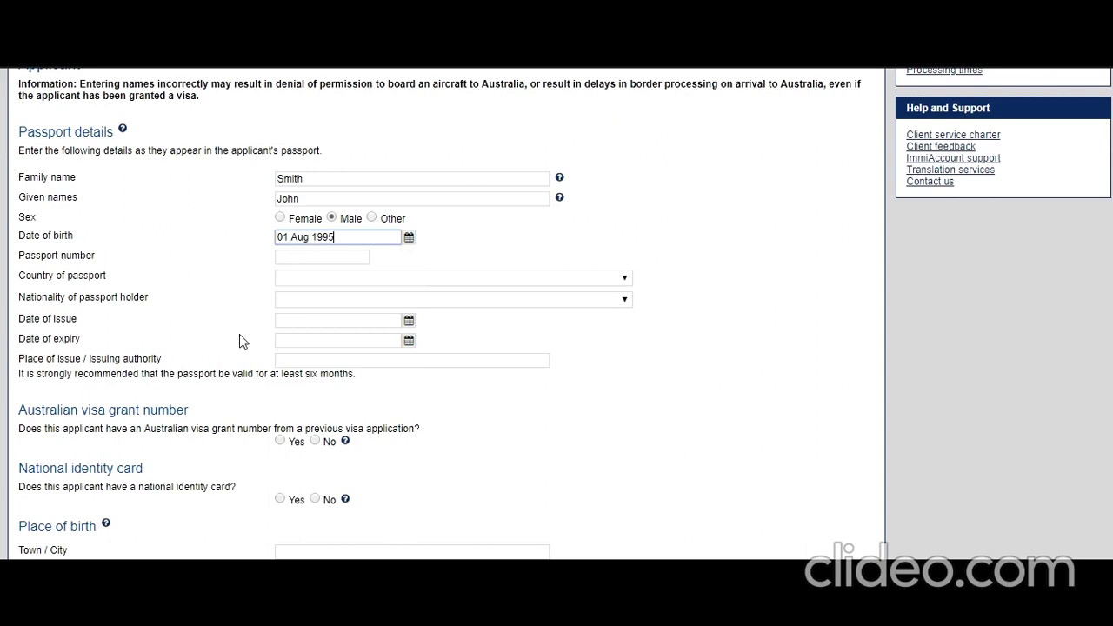
{"action": "left_click", "coordinate": [331, 258]}
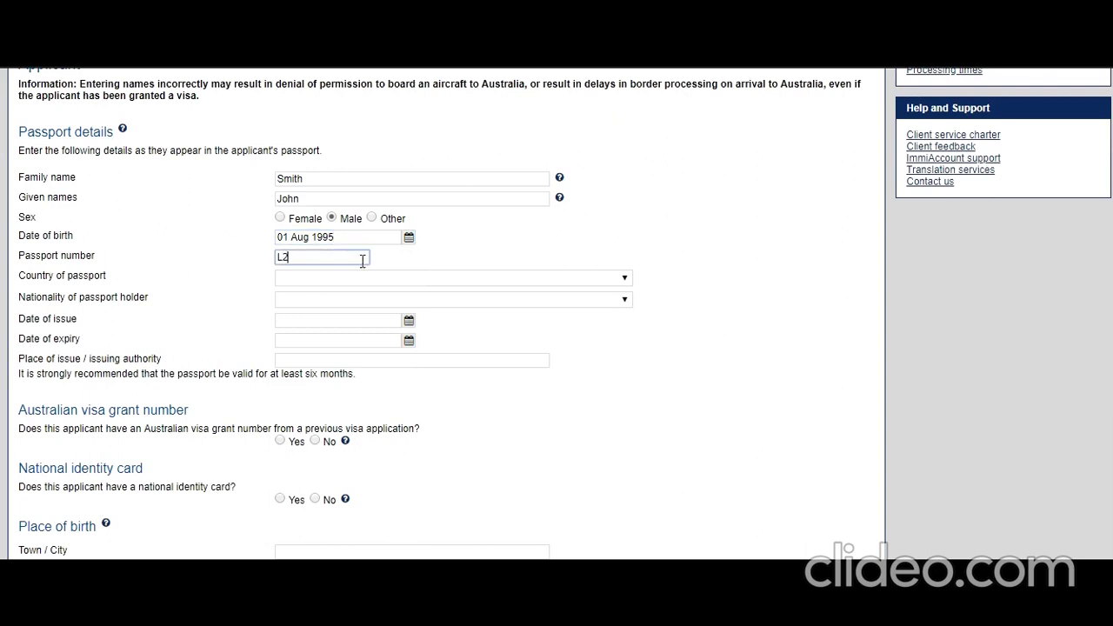
{"action": "left_click_drag", "start_coordinate": [365, 257], "coordinate": [233, 263]}
Step: Choose India as both the passport country and the holder's nationality
{"action": "left_click", "coordinate": [416, 278]}
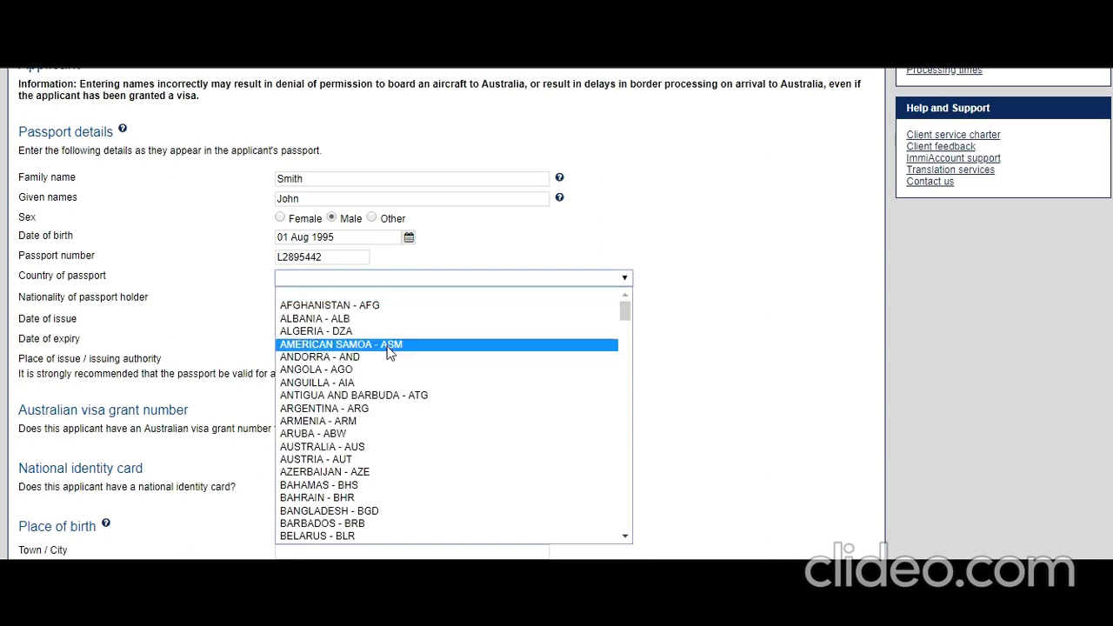
{"action": "key", "text": "i"}
{"action": "scroll", "coordinate": [390, 352], "scroll_direction": "down", "scroll_amount": 2}
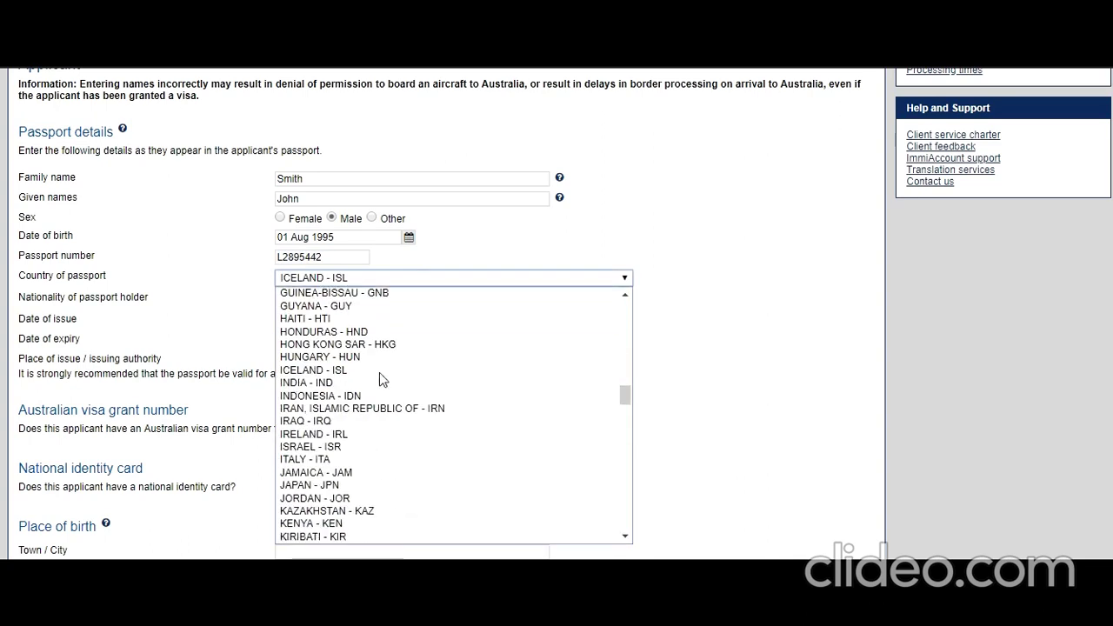
{"action": "left_click", "coordinate": [359, 388]}
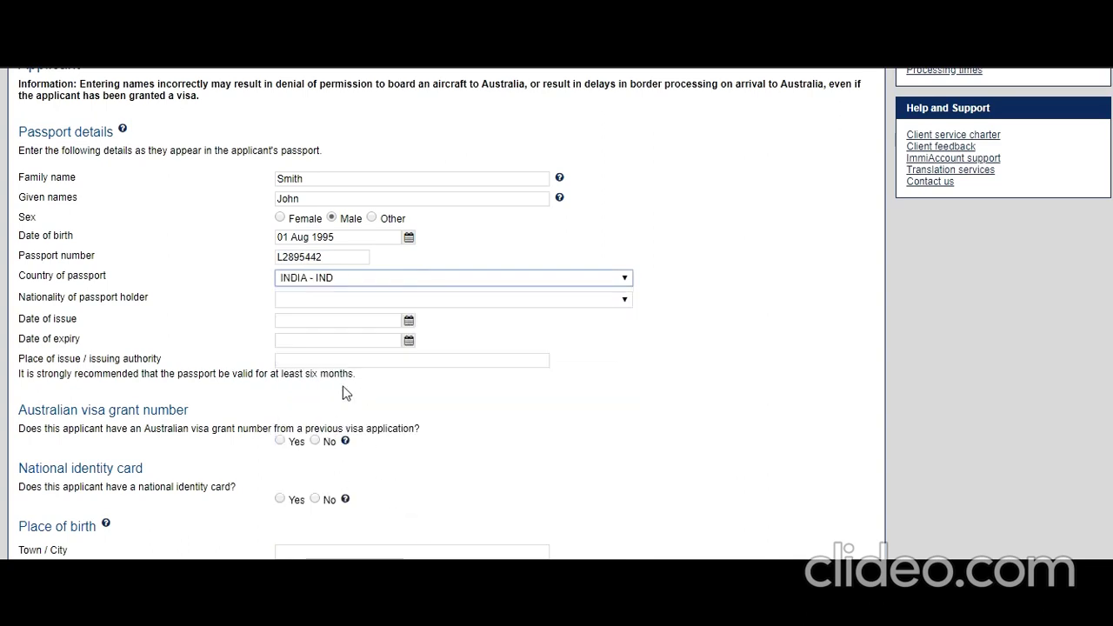
{"action": "left_click", "coordinate": [376, 302]}
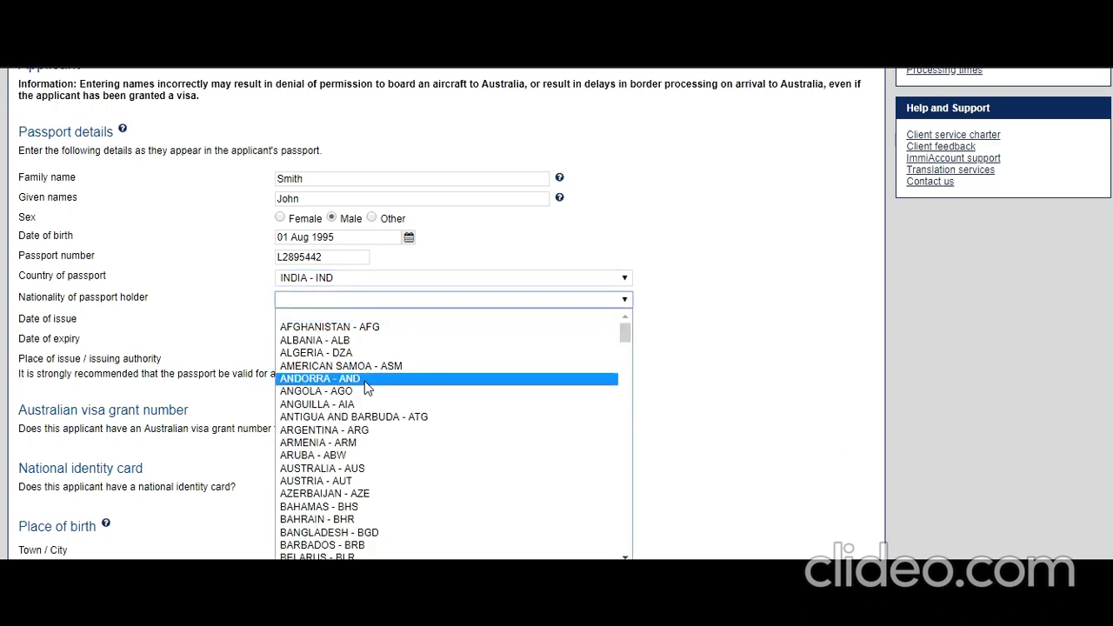
{"action": "key", "text": "i"}
{"action": "scroll", "coordinate": [363, 415], "scroll_direction": "down", "scroll_amount": 3}
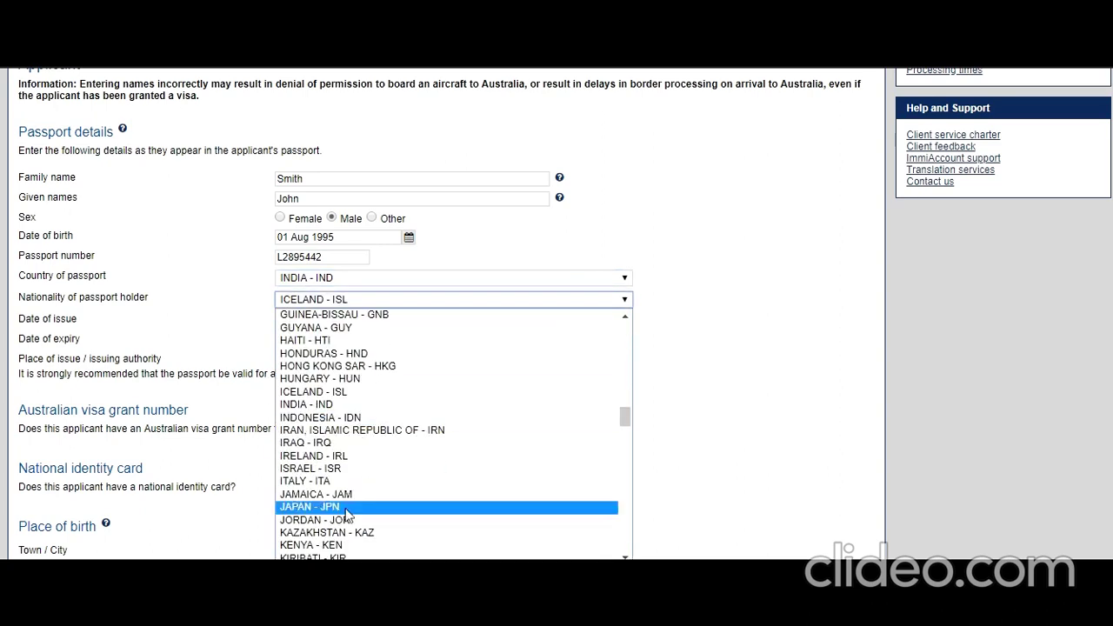
{"action": "left_click", "coordinate": [343, 400]}
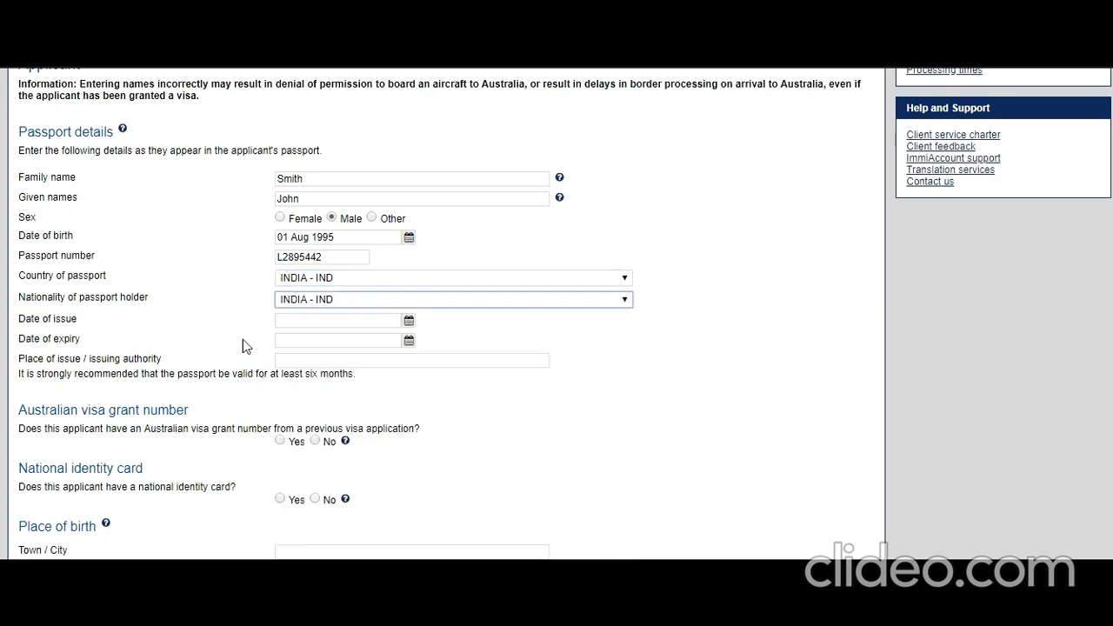
Step: Set passport issue date to 01 Aug 2016 and expiry date to 01 Aug 2026
{"action": "left_click", "coordinate": [408, 321]}
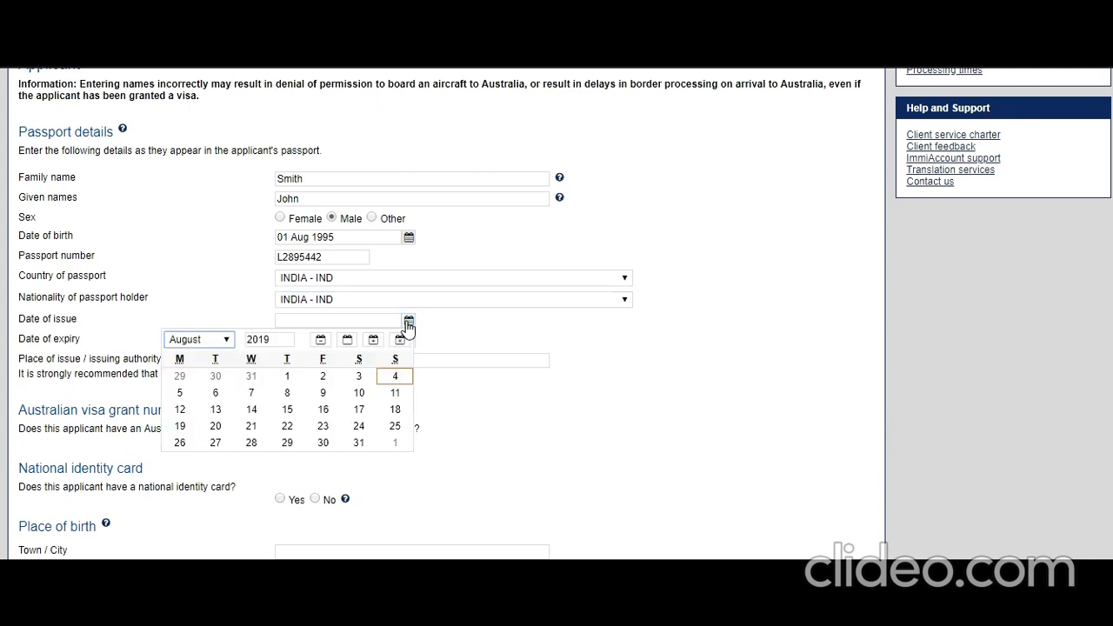
{"action": "left_click", "coordinate": [268, 339]}
{"action": "key", "text": "BackSpace"}
{"action": "type", "text": "6"}
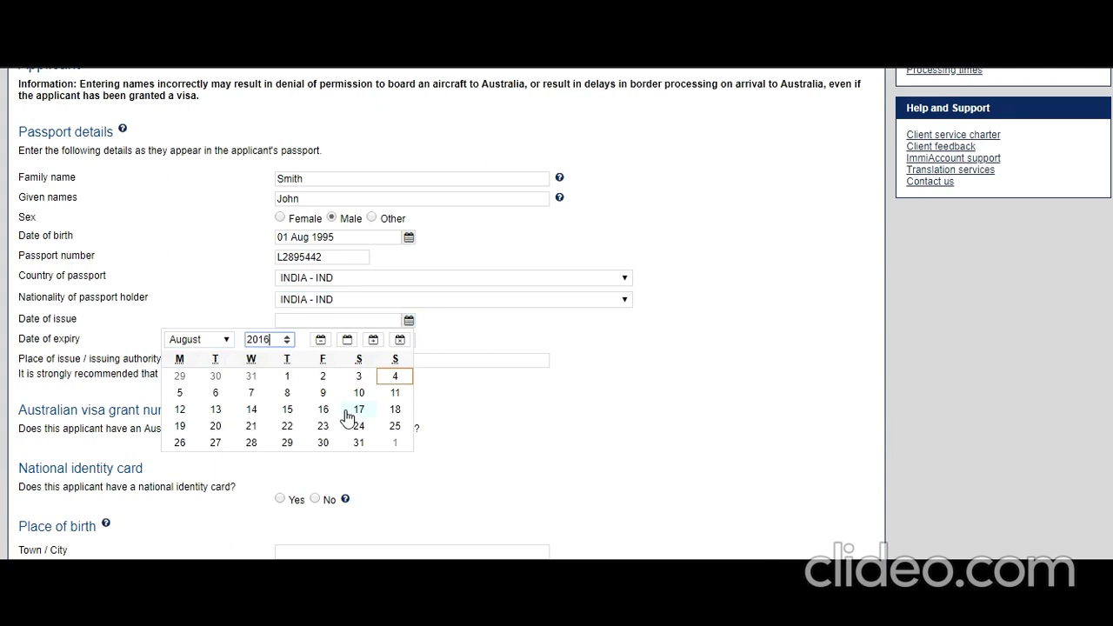
{"action": "left_click", "coordinate": [179, 375]}
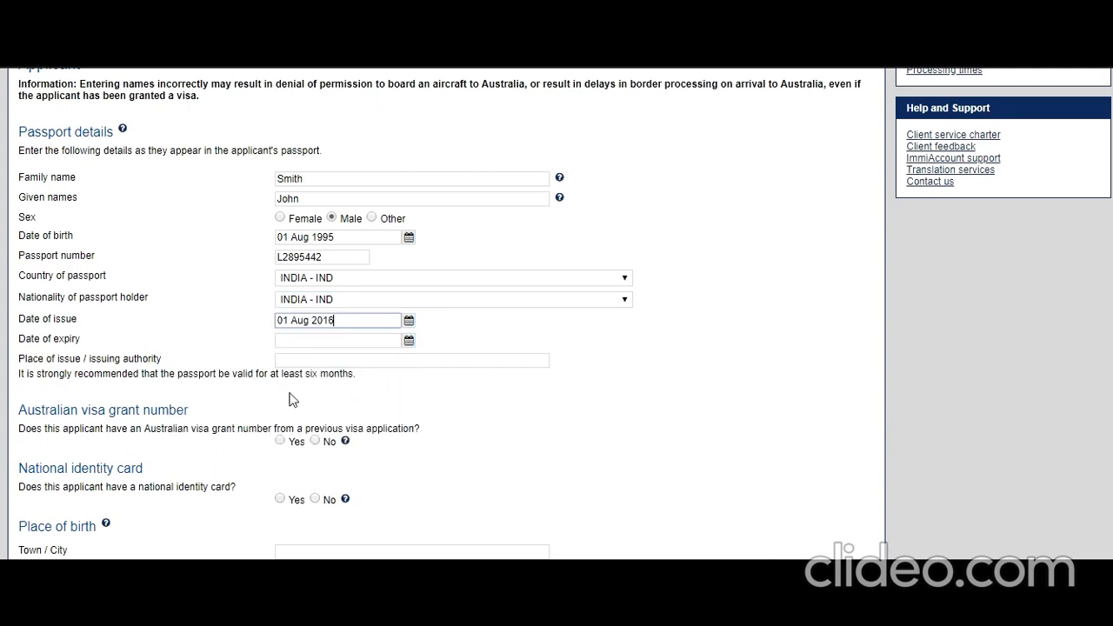
{"action": "left_click", "coordinate": [407, 340]}
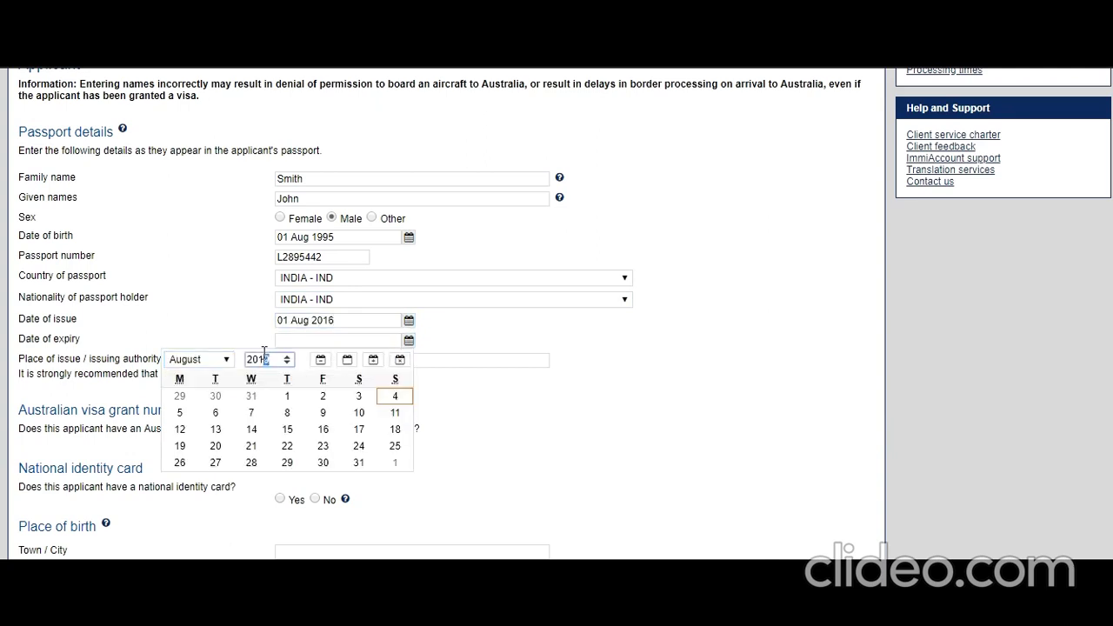
{"action": "left_click_drag", "start_coordinate": [262, 352], "coordinate": [262, 359]}
{"action": "type", "text": "26"}
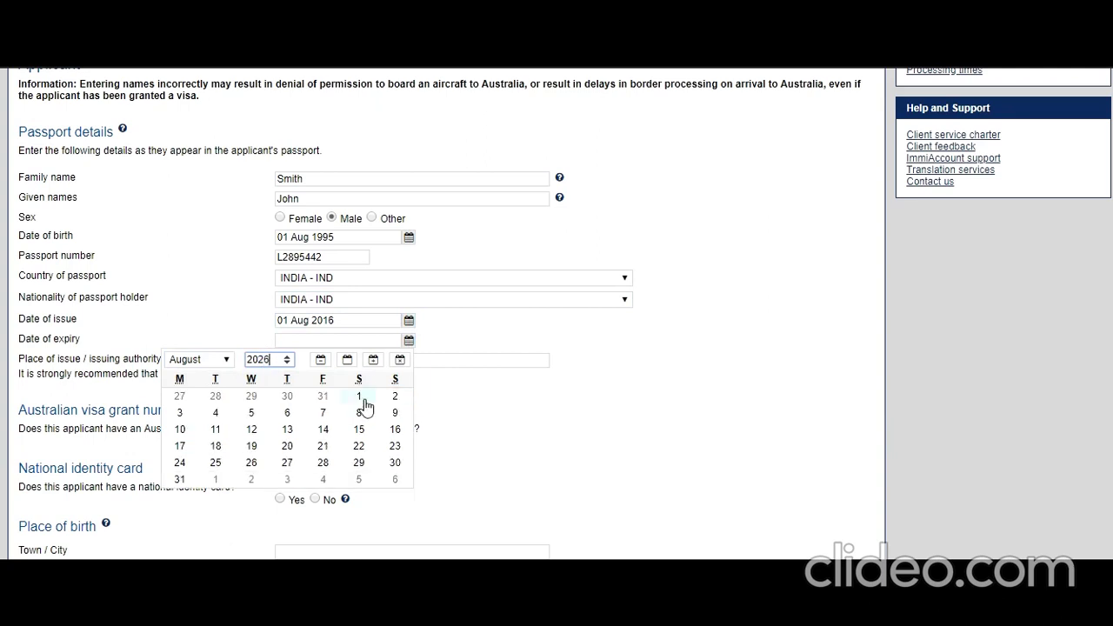
{"action": "left_click", "coordinate": [360, 400]}
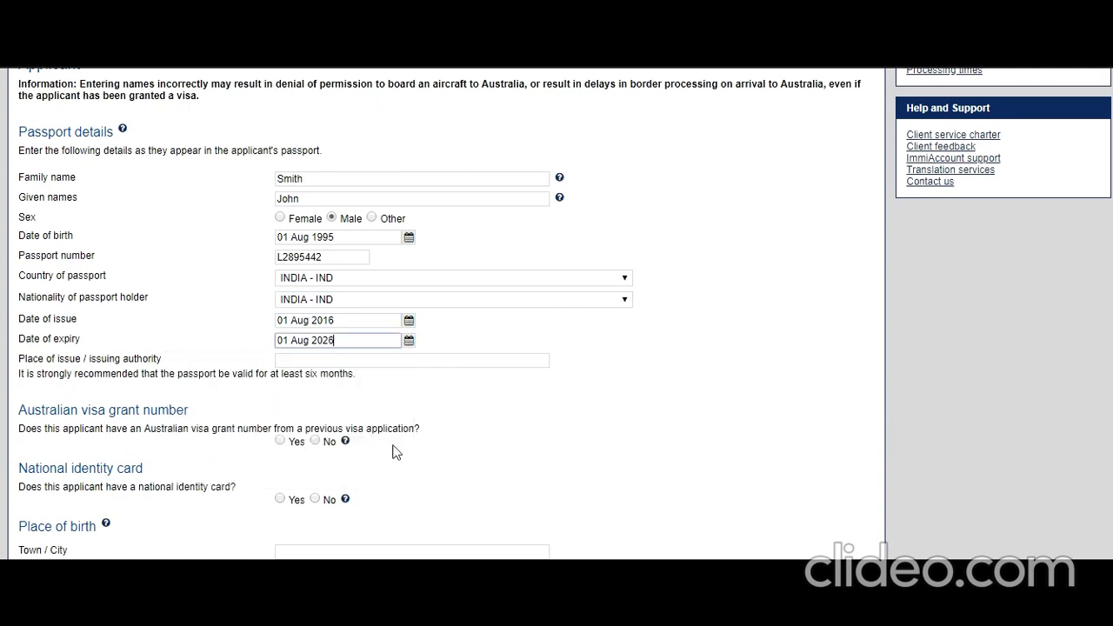
Step: Enter place of issue New Delhi, India; answer No to prior visa, Yes to national ID card
{"action": "left_click", "coordinate": [328, 363]}
{"action": "type", "text": "New Delhi"}
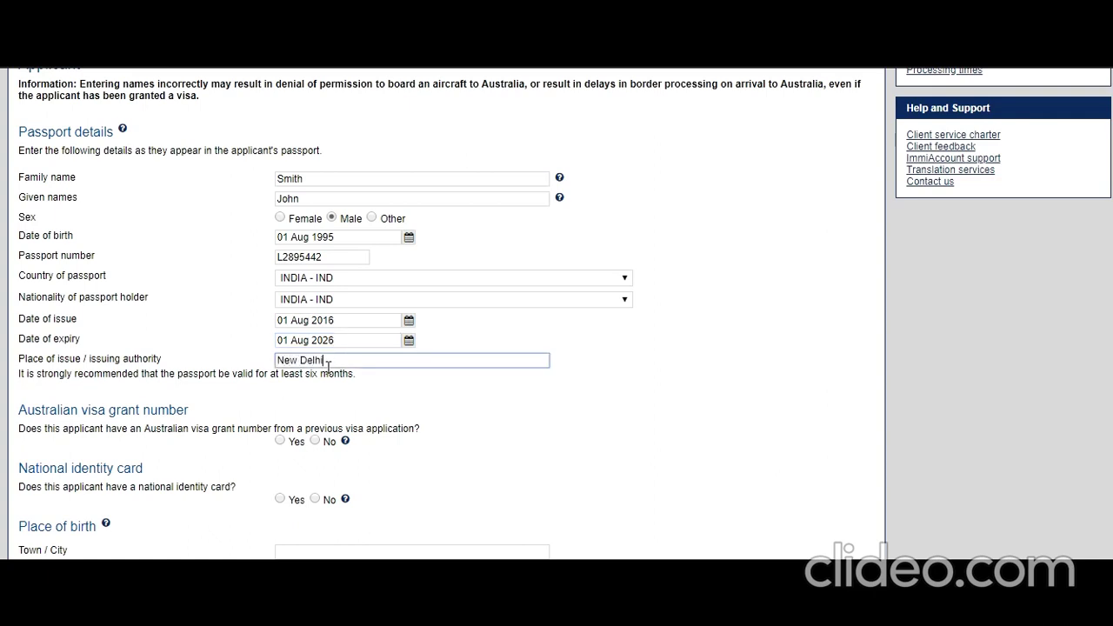
{"action": "type", "text": ", India"}
{"action": "scroll", "coordinate": [235, 419], "scroll_direction": "down", "scroll_amount": 2}
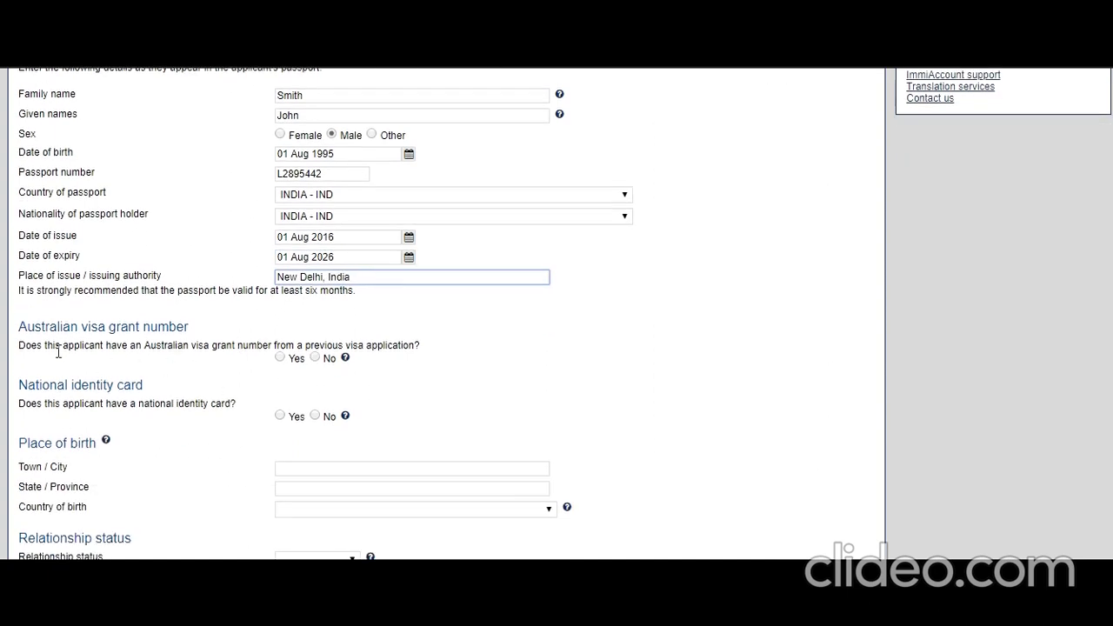
{"action": "left_click", "coordinate": [319, 357]}
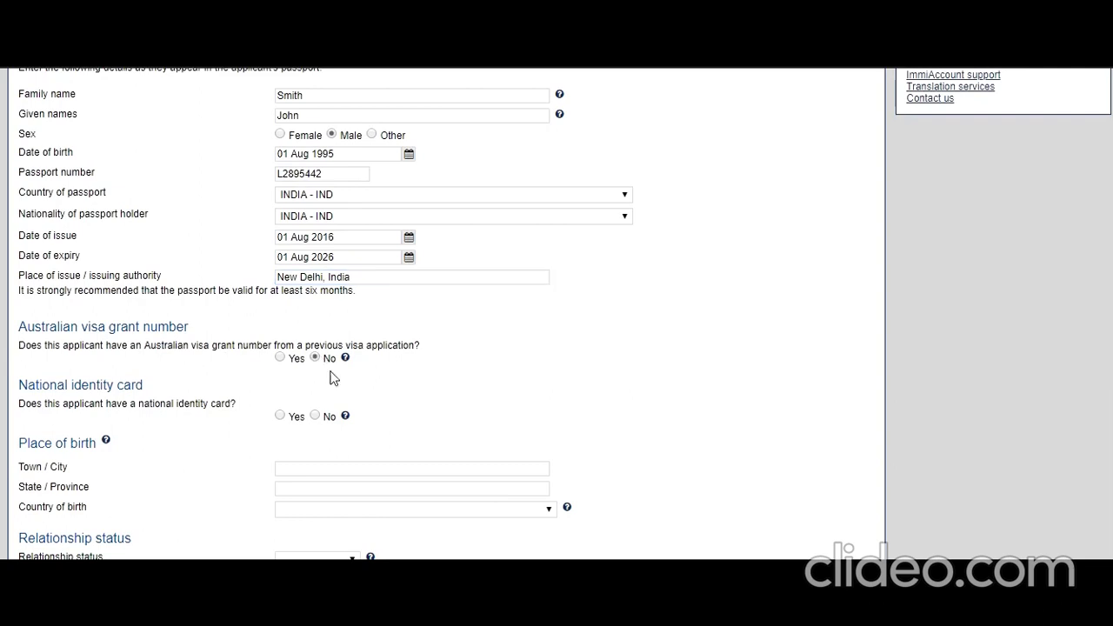
{"action": "scroll", "coordinate": [348, 406], "scroll_direction": "down", "scroll_amount": 2}
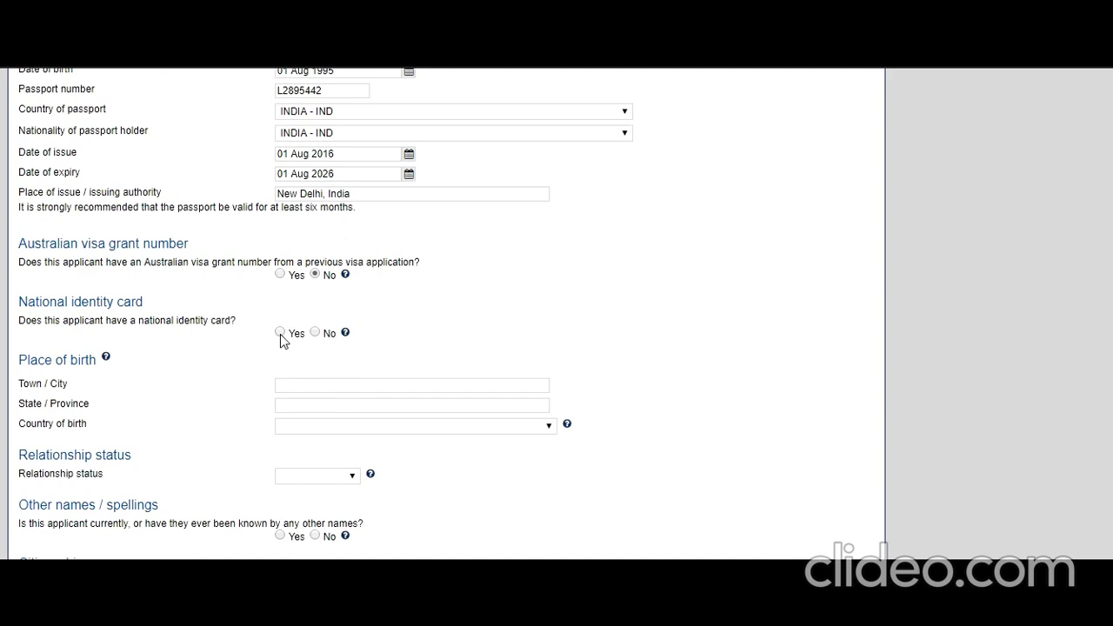
{"action": "left_click", "coordinate": [280, 332]}
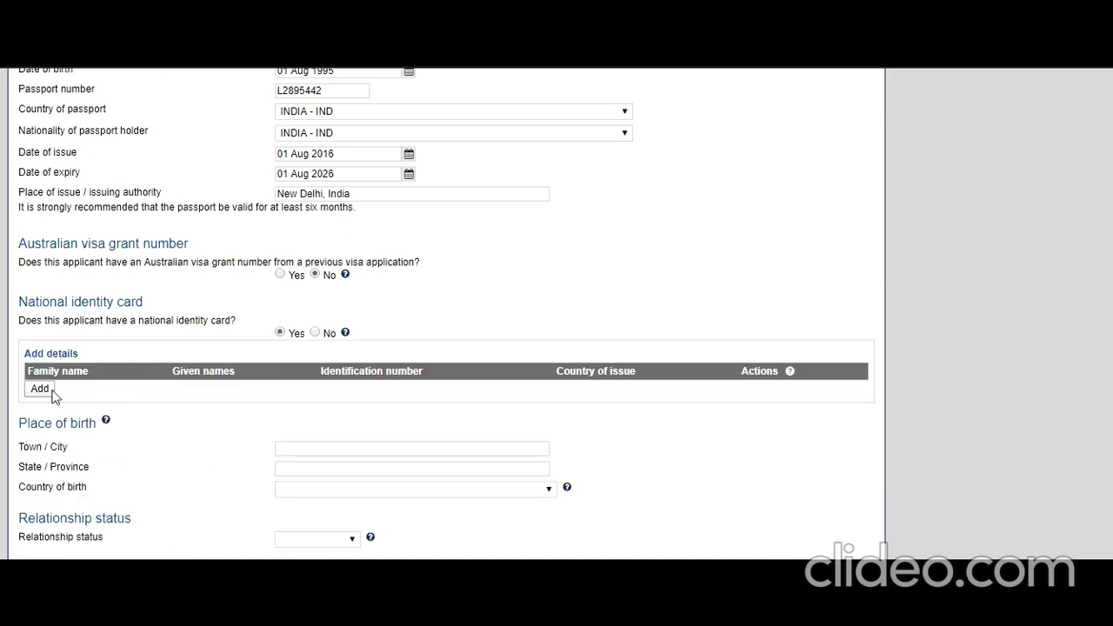
{"action": "left_click", "coordinate": [40, 388]}
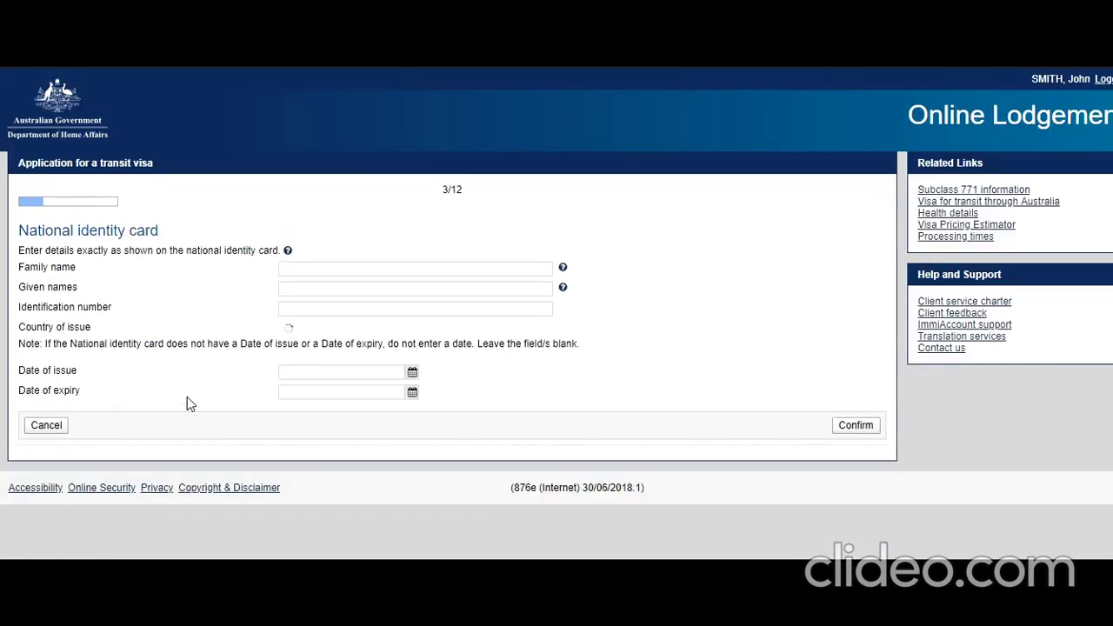
Step: Enter the card holder's family and given names, identification number, and INDIA as issuing country
{"action": "type", "text": "Smit"}
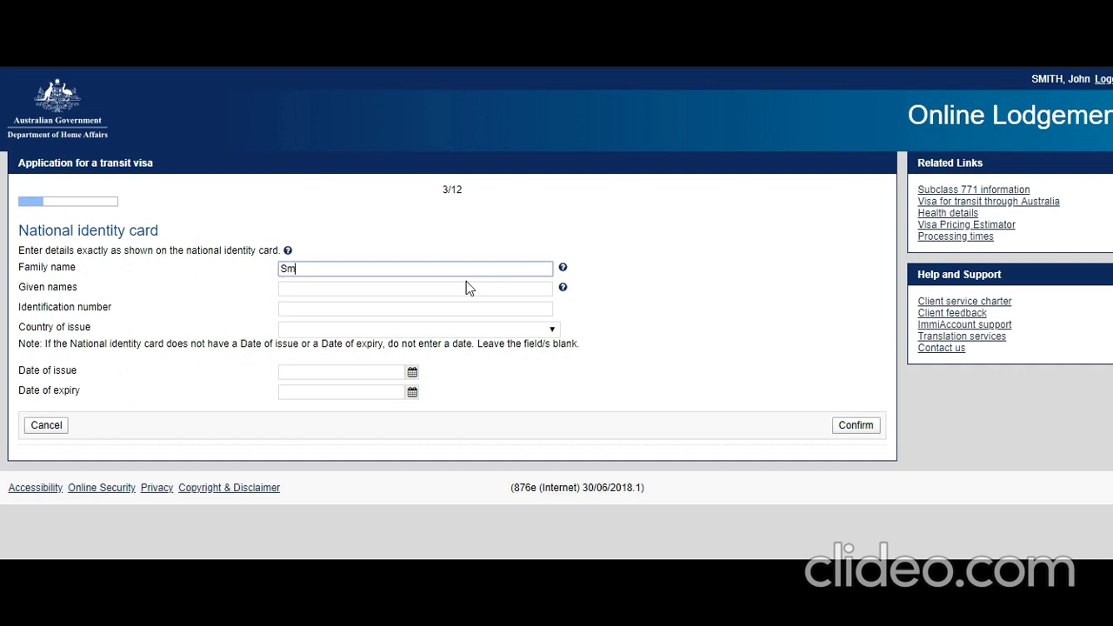
{"action": "type", "text": "h"}
{"action": "key", "text": "Tab"}
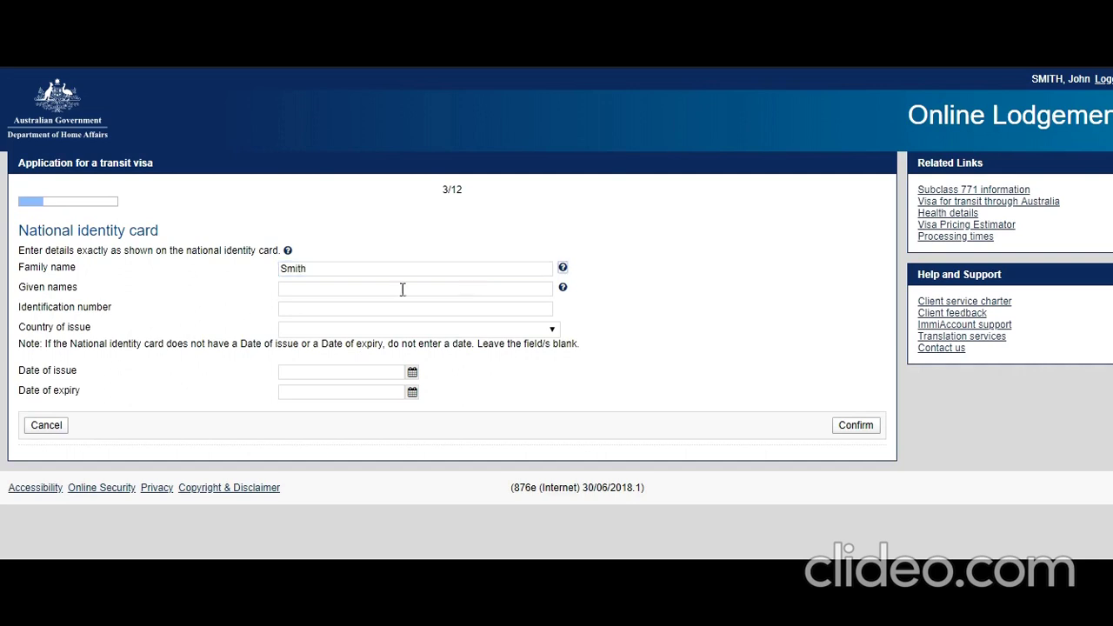
{"action": "left_click", "coordinate": [386, 292]}
{"action": "type", "text": "ohn"}
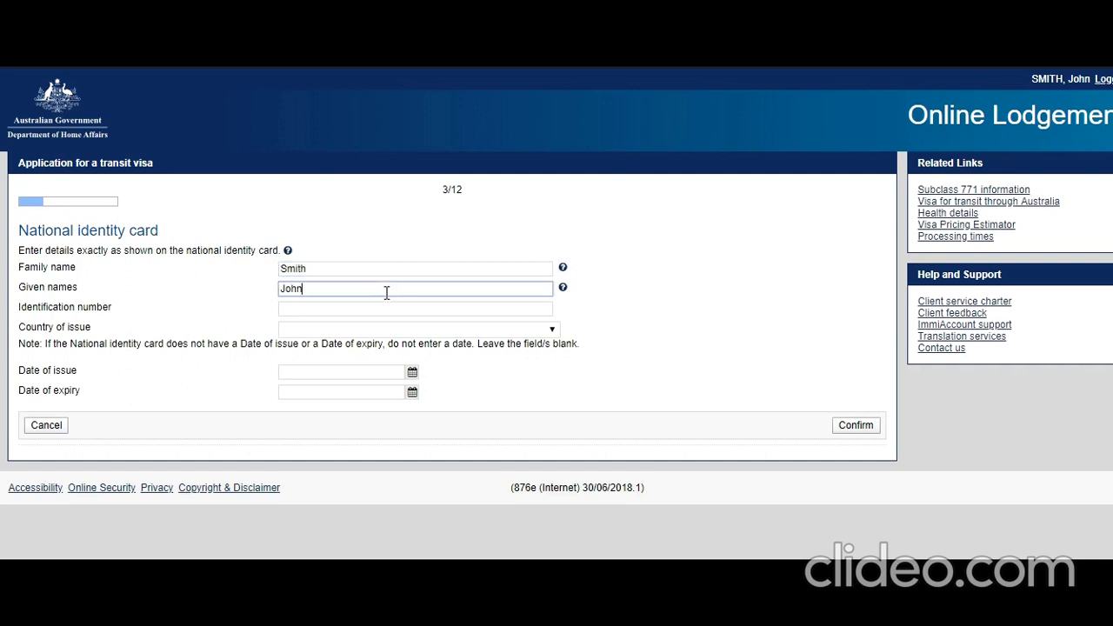
{"action": "left_click", "coordinate": [334, 309]}
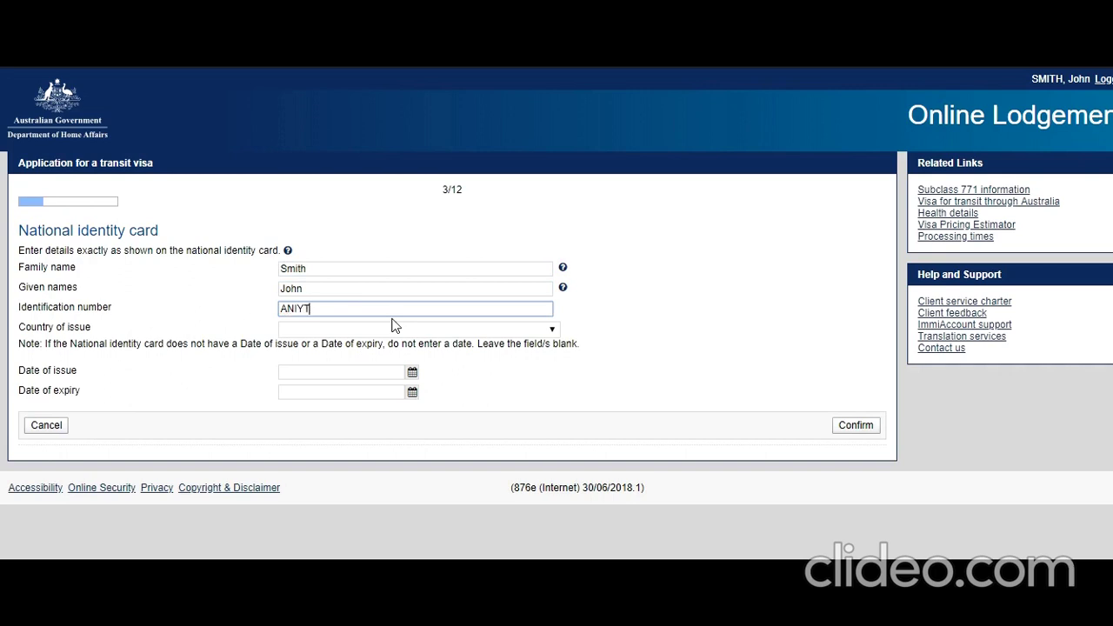
{"action": "type", "text": "R"}
{"action": "left_click", "coordinate": [375, 333]}
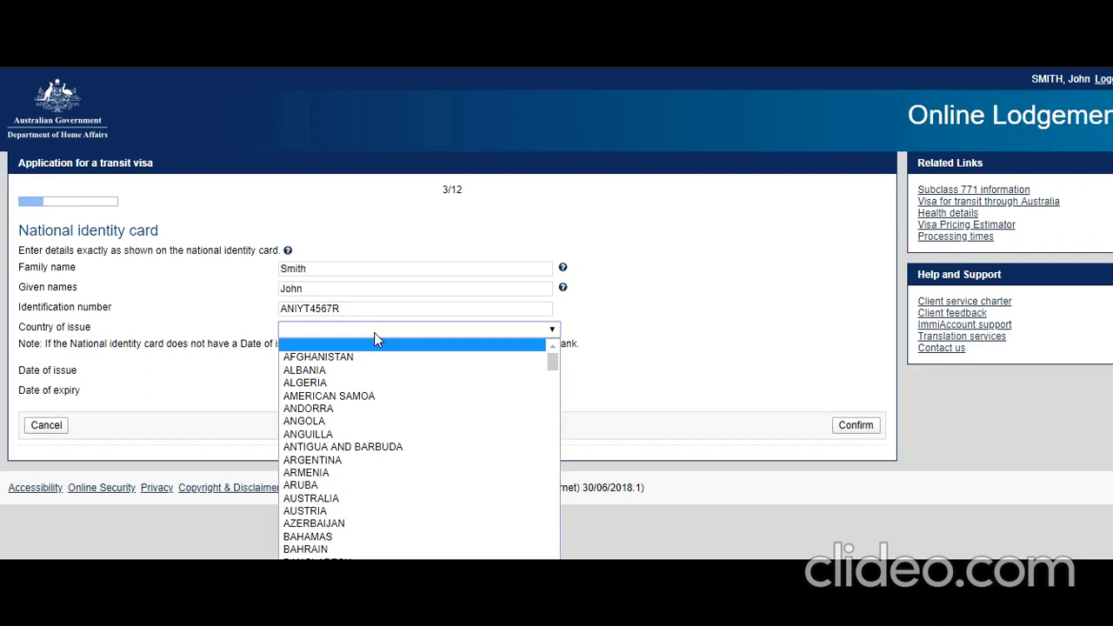
{"action": "type", "text": "in"}
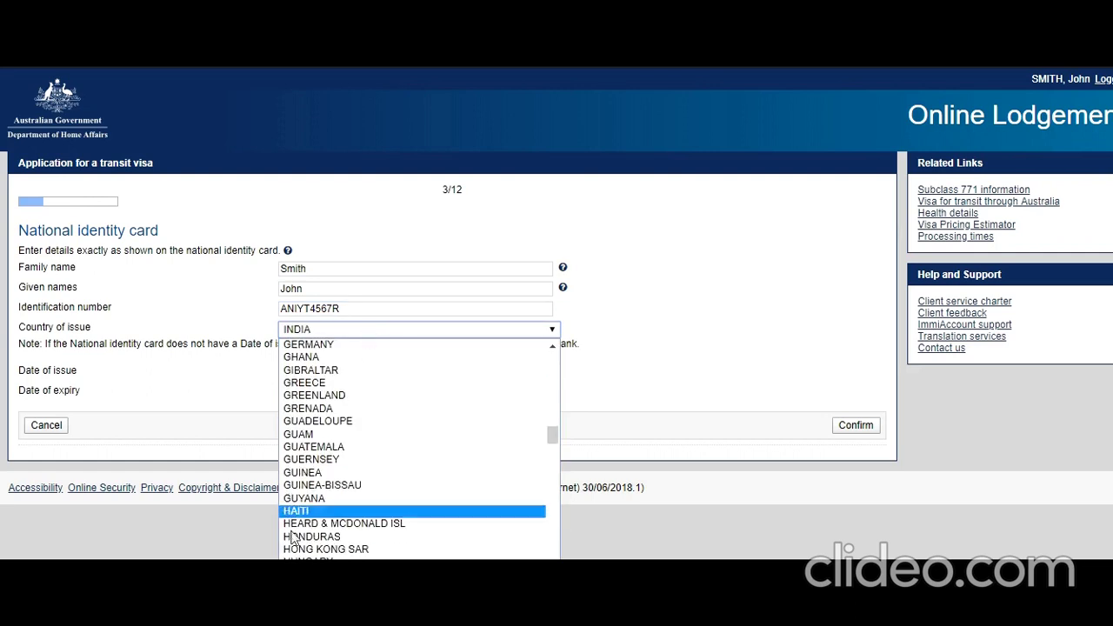
{"action": "left_click", "coordinate": [209, 335]}
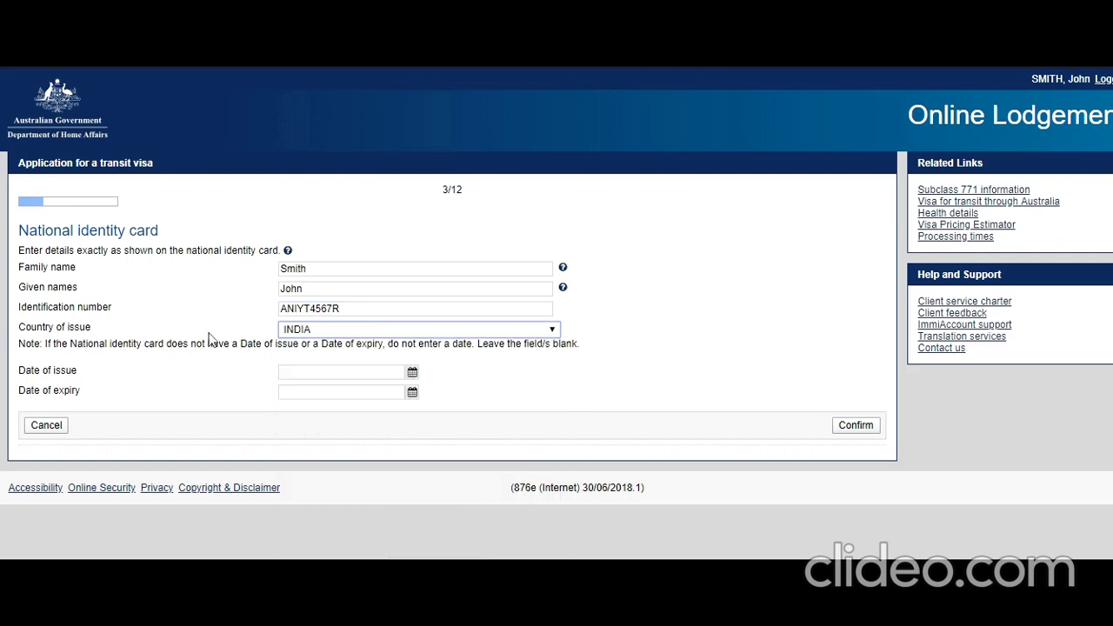
{"action": "left_click", "coordinate": [198, 373]}
Step: Pick 30 Aug 2015 as the identity card's issue date
{"action": "left_click", "coordinate": [413, 374]}
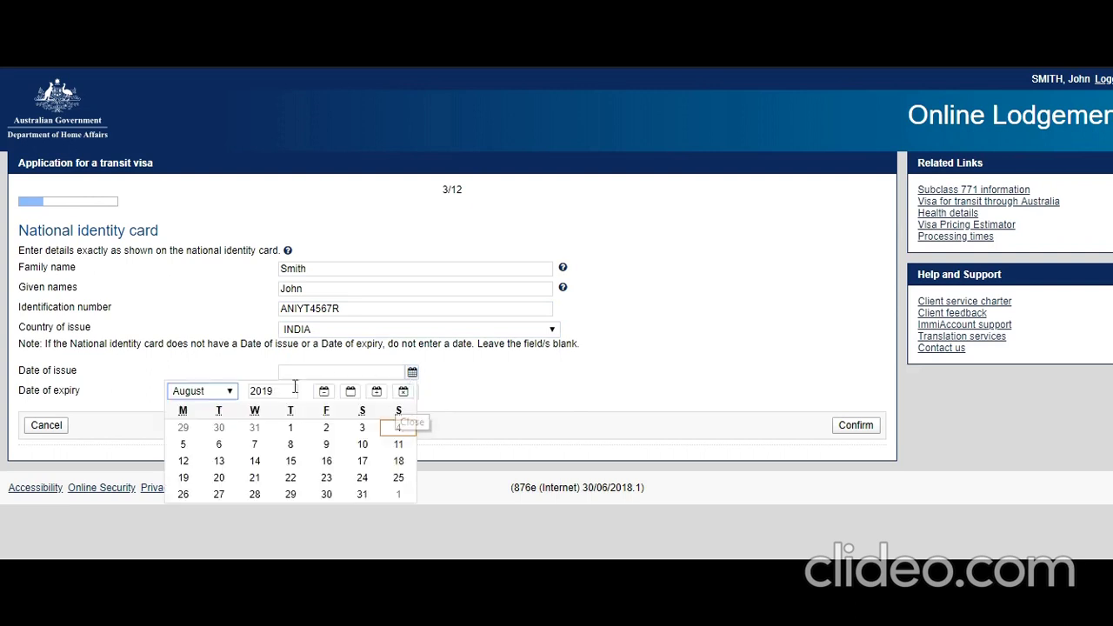
{"action": "left_click_drag", "start_coordinate": [282, 393], "coordinate": [270, 391]}
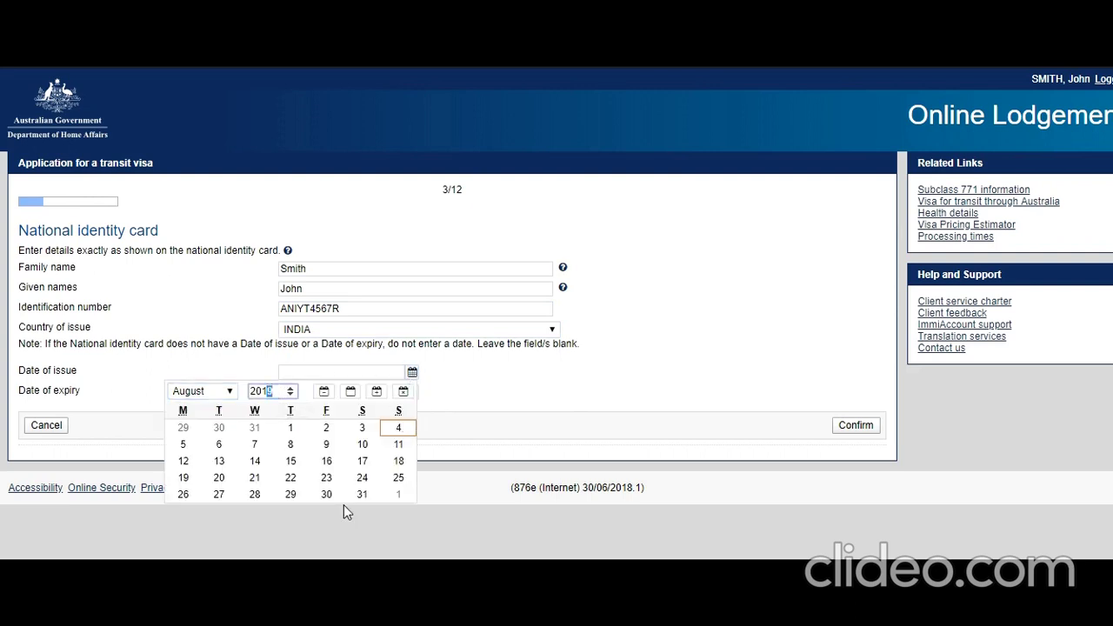
{"action": "type", "text": "5"}
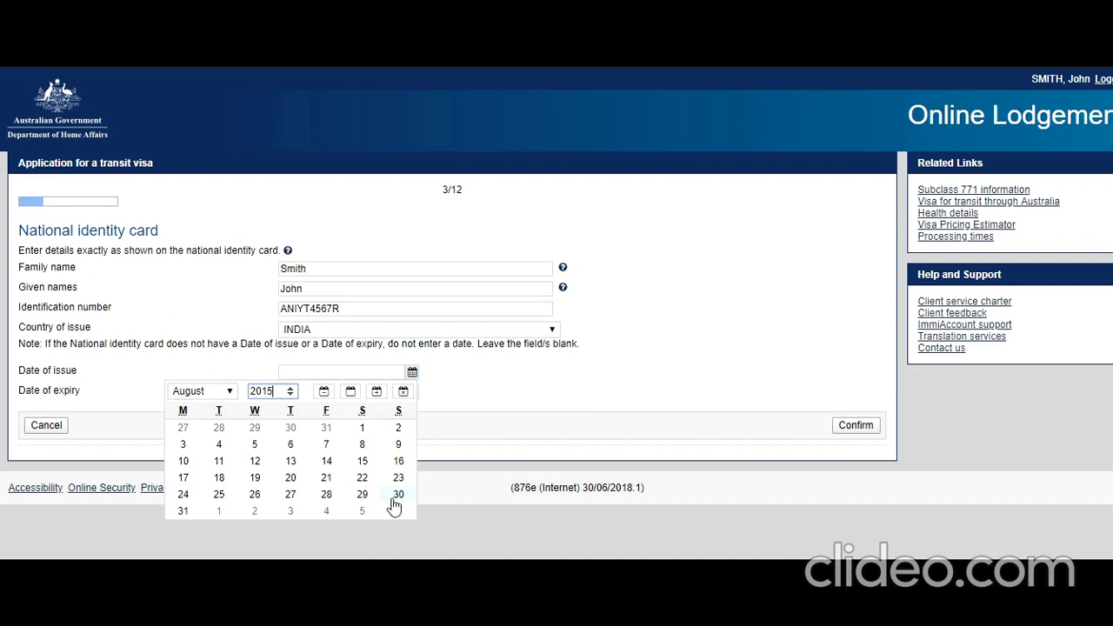
{"action": "left_click", "coordinate": [398, 495]}
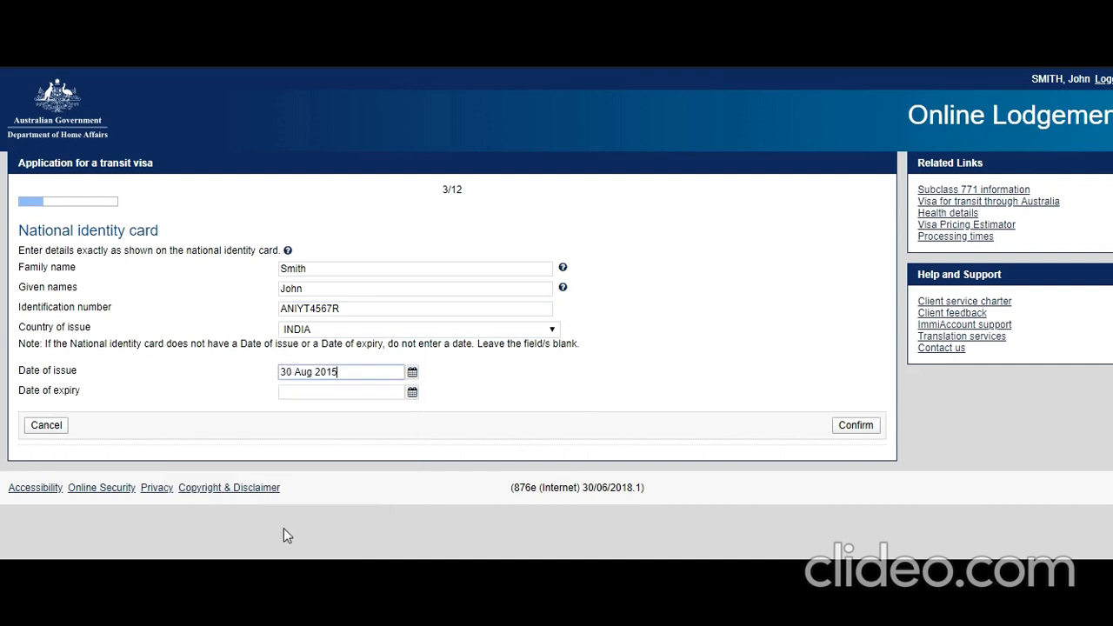
Step: Save the national identity card details and return to the applicant form
{"action": "left_click", "coordinate": [856, 425]}
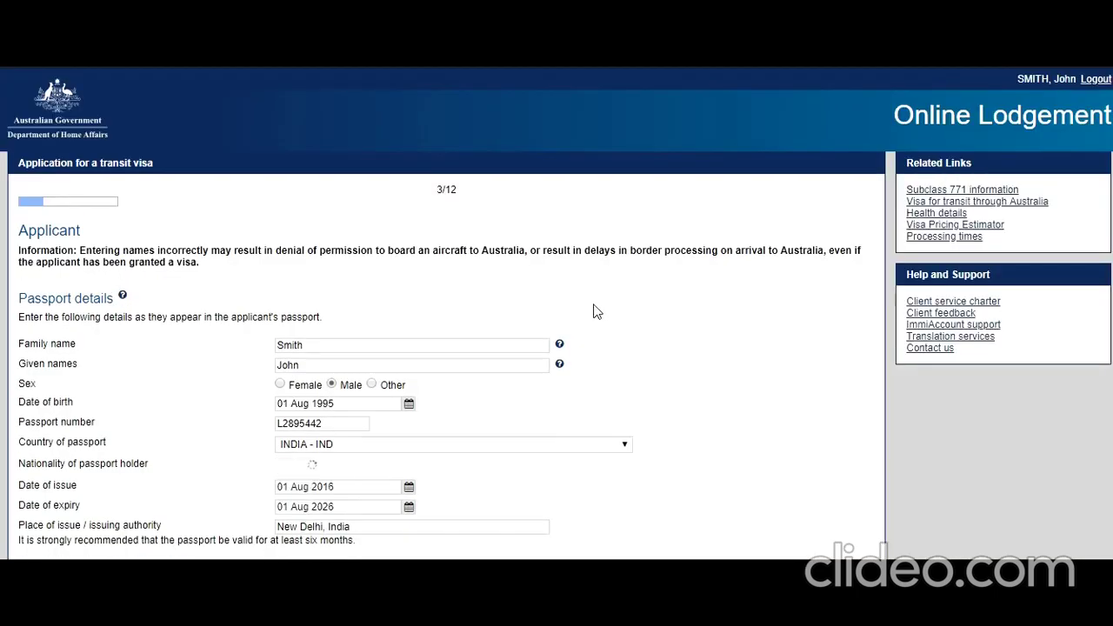
{"action": "scroll", "coordinate": [594, 308], "scroll_direction": "down", "scroll_amount": 4}
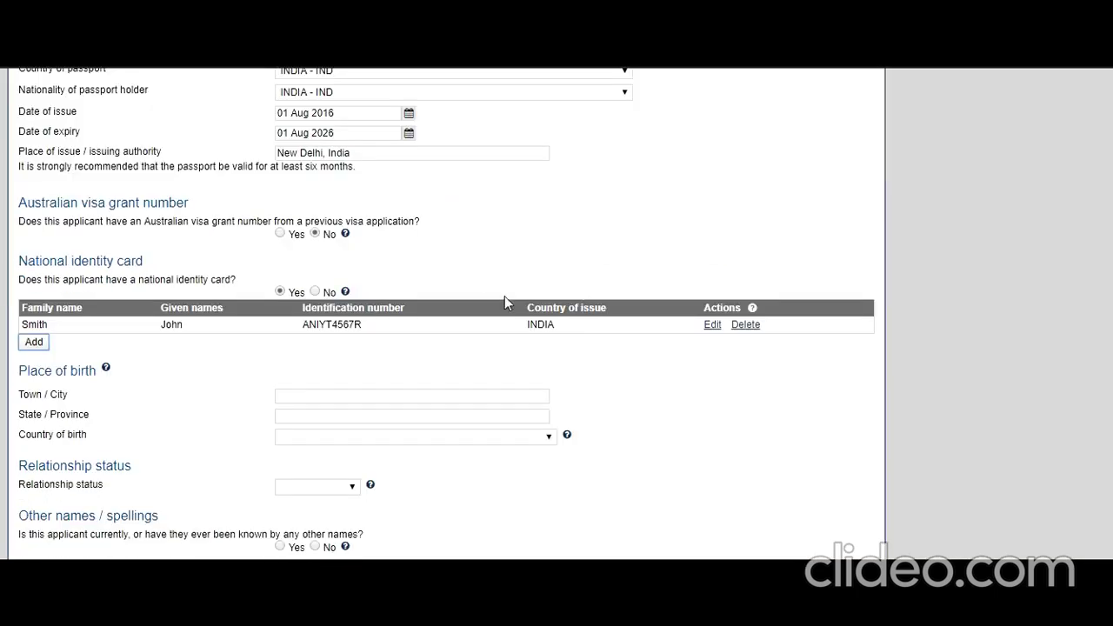
{"action": "scroll", "coordinate": [356, 311], "scroll_direction": "down", "scroll_amount": 1}
{"action": "scroll", "coordinate": [390, 236], "scroll_direction": "down", "scroll_amount": 1}
{"action": "scroll", "coordinate": [369, 239], "scroll_direction": "down", "scroll_amount": 1}
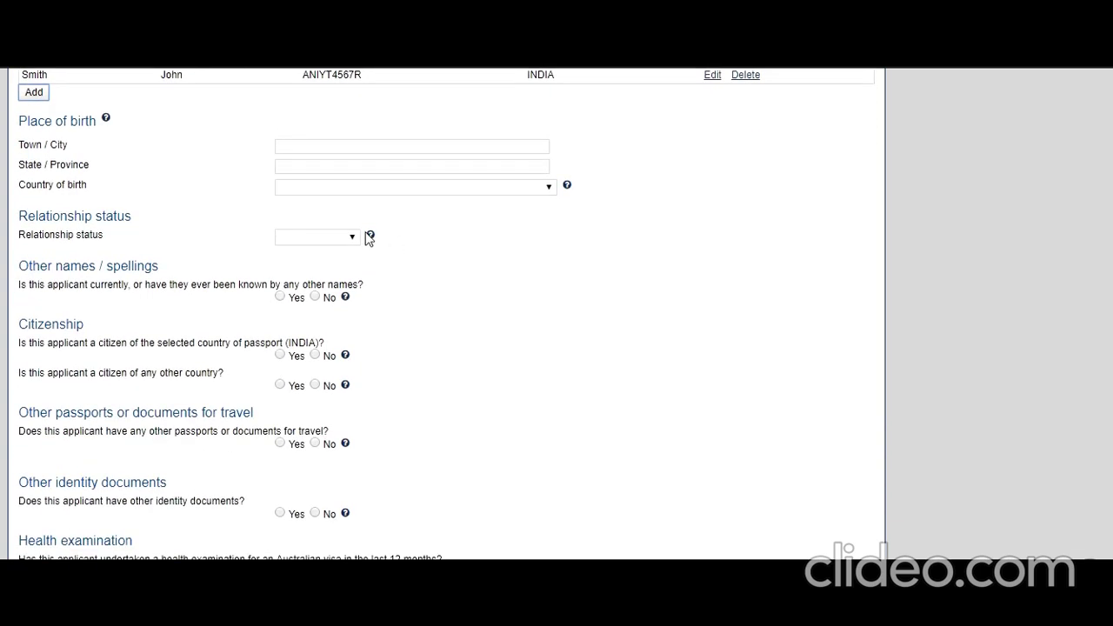
{"action": "scroll", "coordinate": [369, 237], "scroll_direction": "up", "scroll_amount": 1}
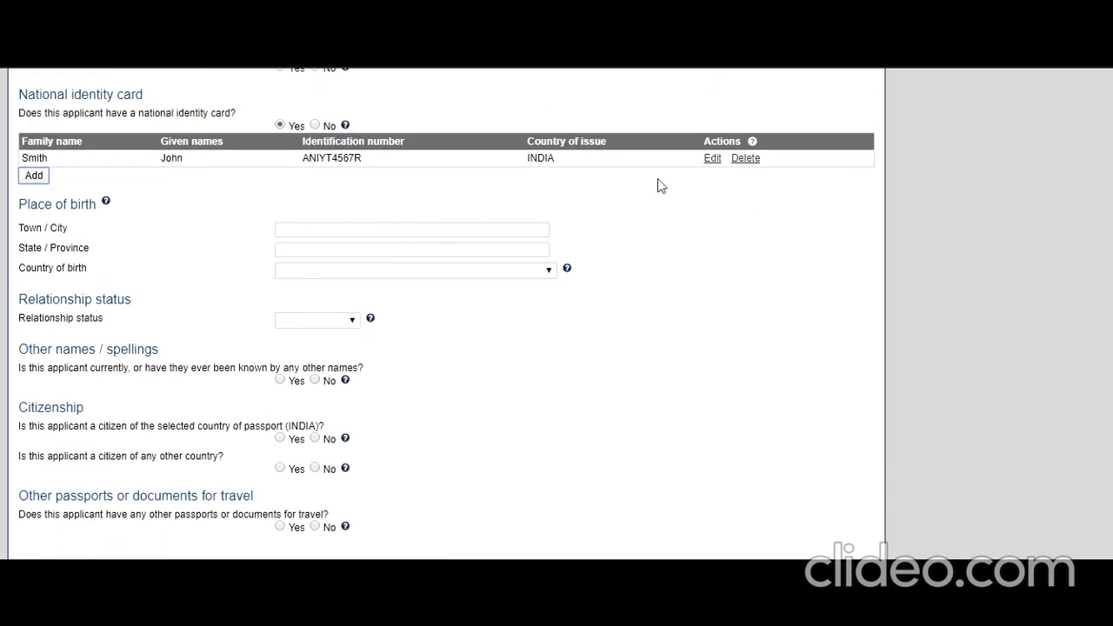
Step: Enter birthplace New Delhi, Delhi, INDIA and set relationship status to Never Married
{"action": "left_click", "coordinate": [385, 229]}
{"action": "type", "text": "New Delhi"}
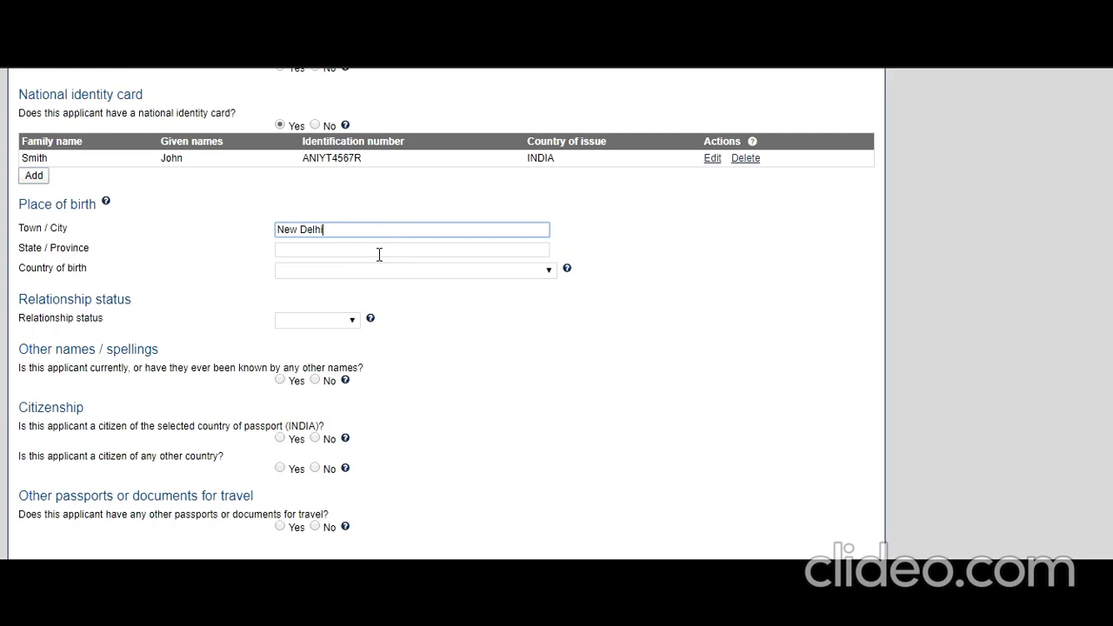
{"action": "left_click", "coordinate": [379, 254]}
{"action": "type", "text": "Delhi"}
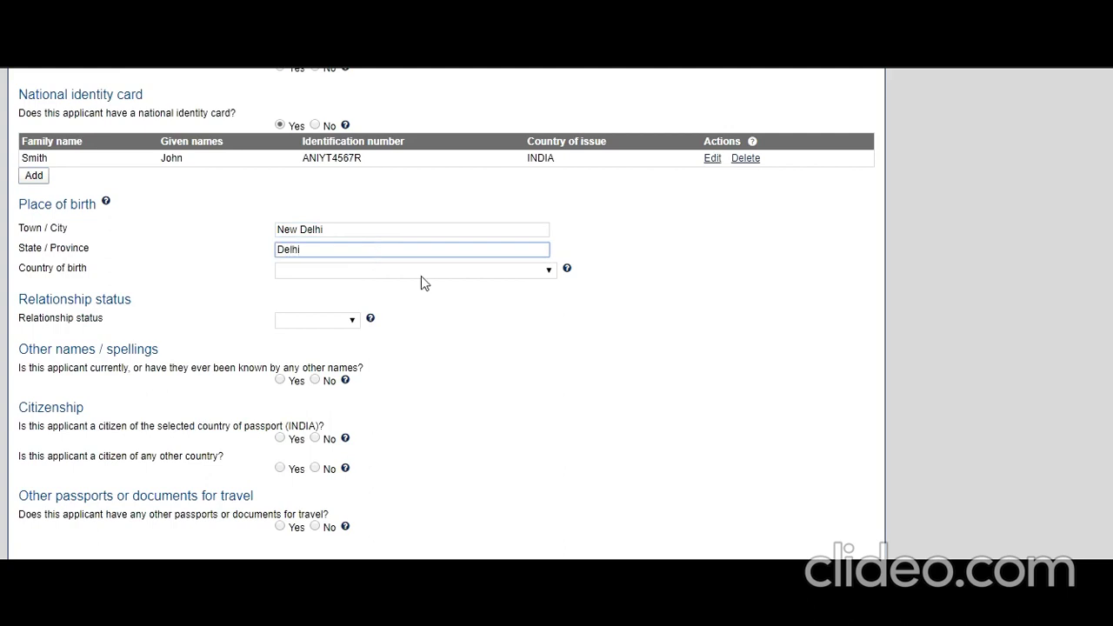
{"action": "left_click", "coordinate": [421, 273]}
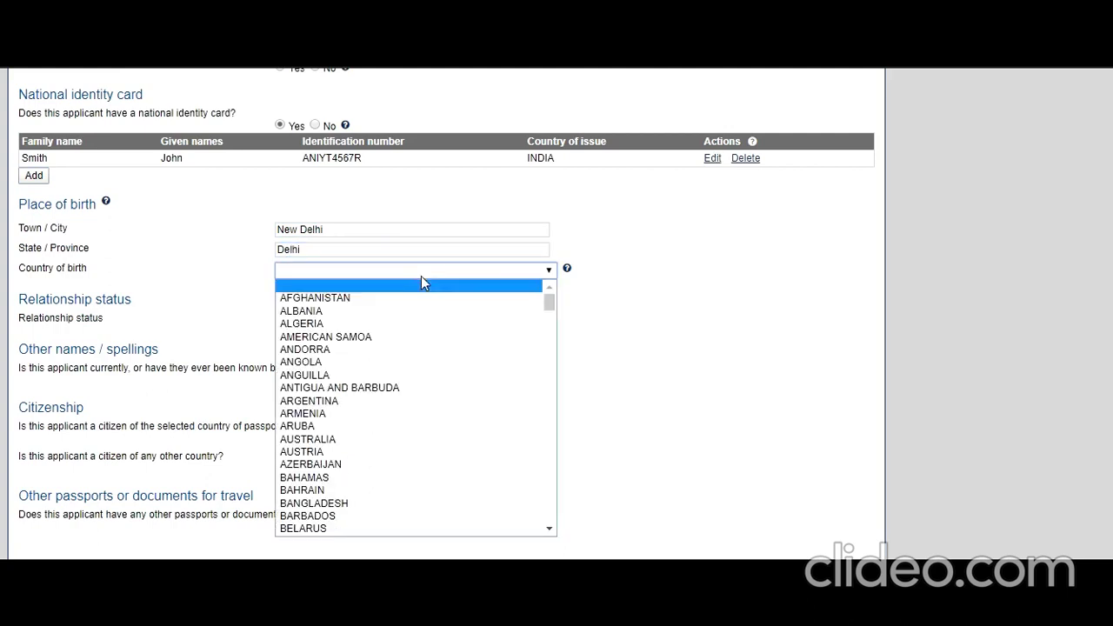
{"action": "type", "text": "i"}
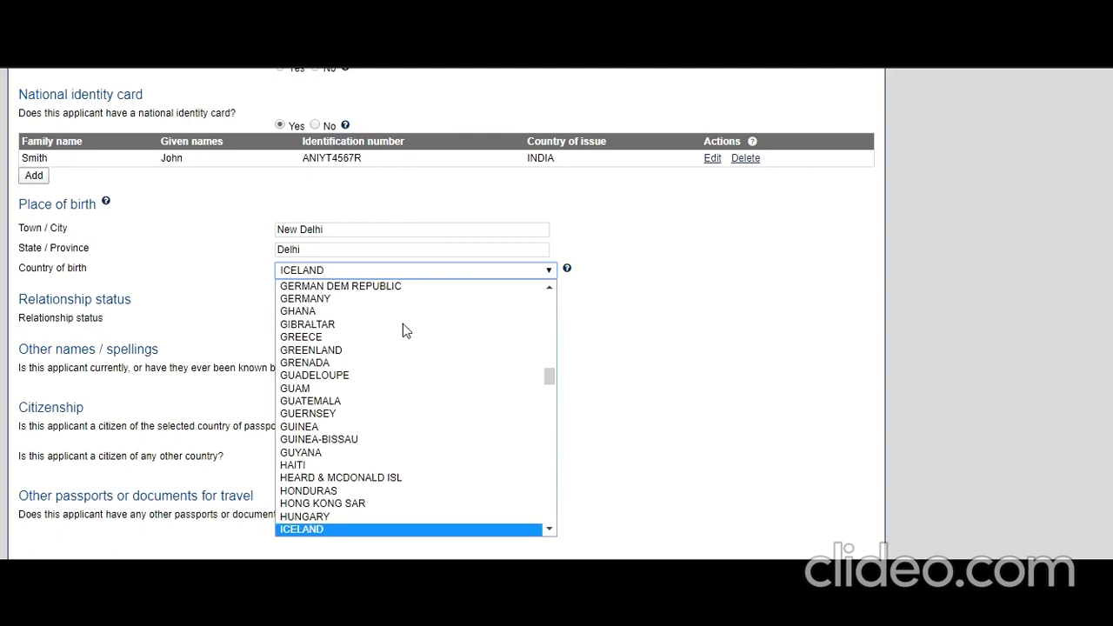
{"action": "type", "text": "n"}
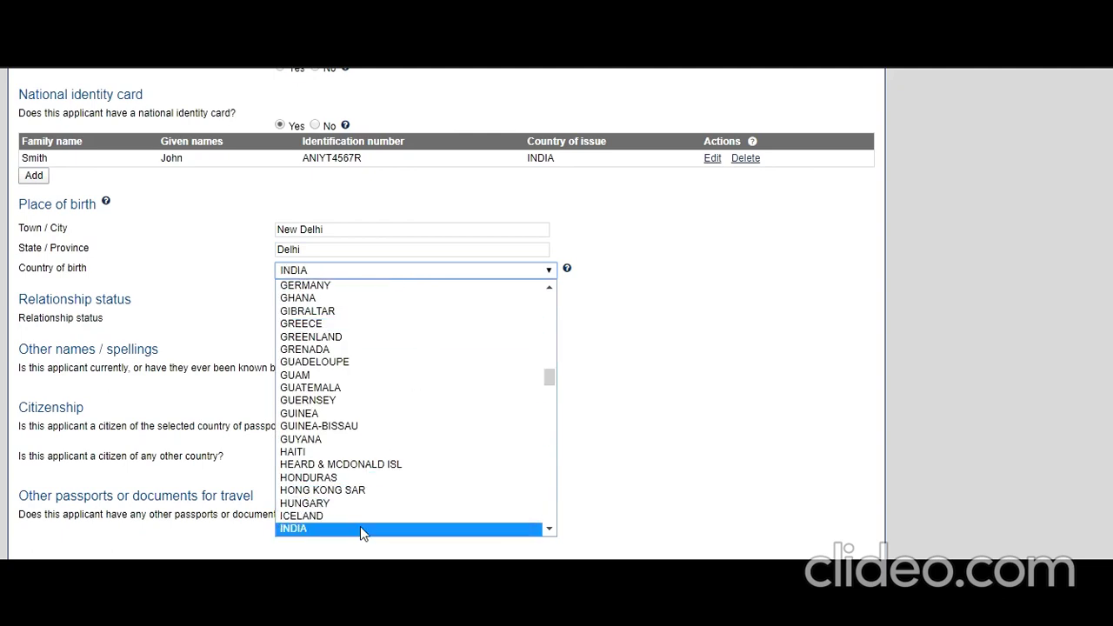
{"action": "left_click", "coordinate": [362, 528]}
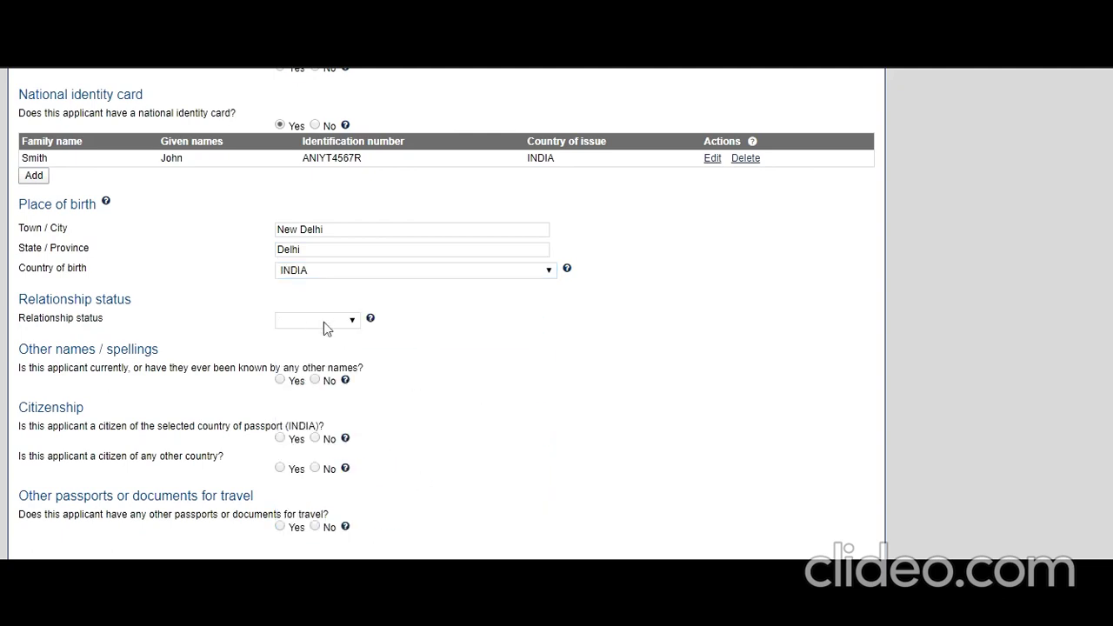
{"action": "left_click", "coordinate": [353, 321]}
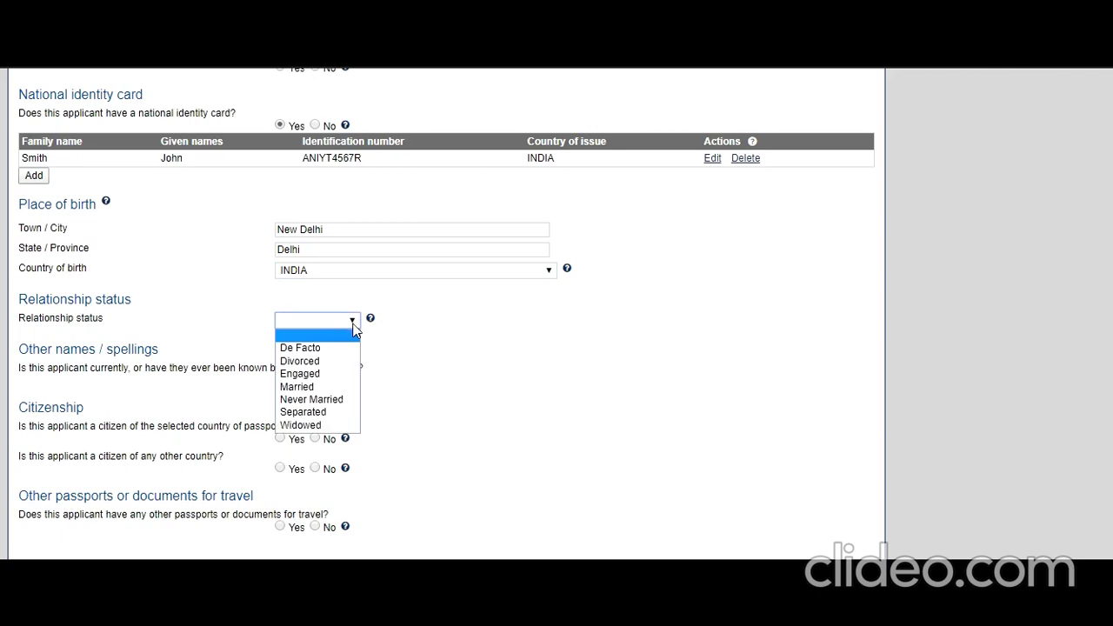
{"action": "left_click", "coordinate": [327, 400]}
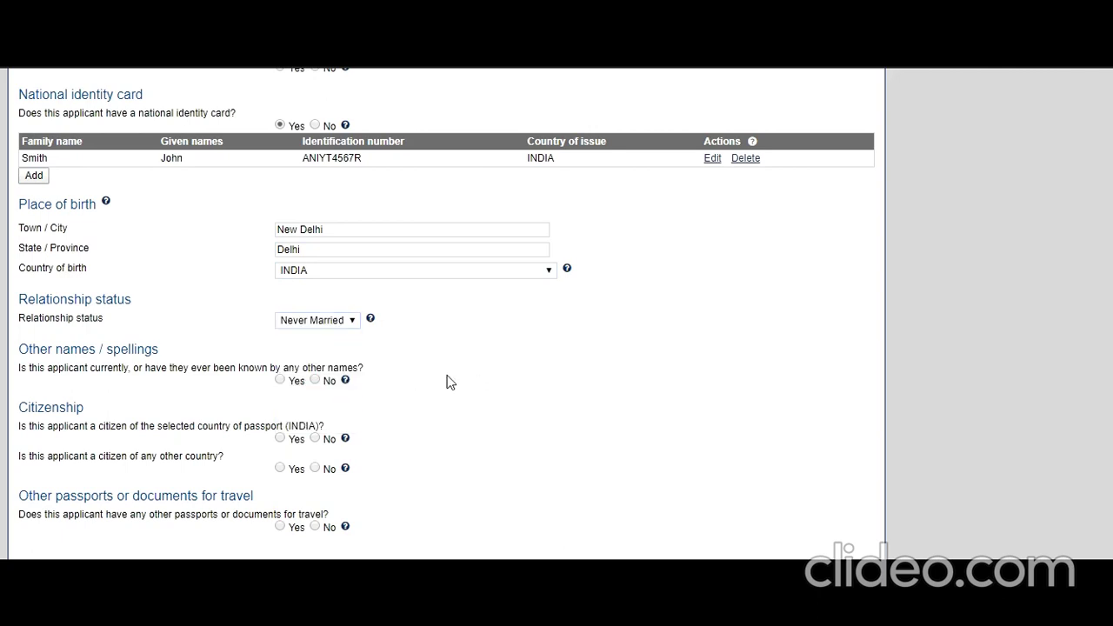
Step: Confirm INDIA citizenship; answer No to other names, citizenships, travel/identity documents and health examination
{"action": "scroll", "coordinate": [348, 348], "scroll_direction": "down", "scroll_amount": 1}
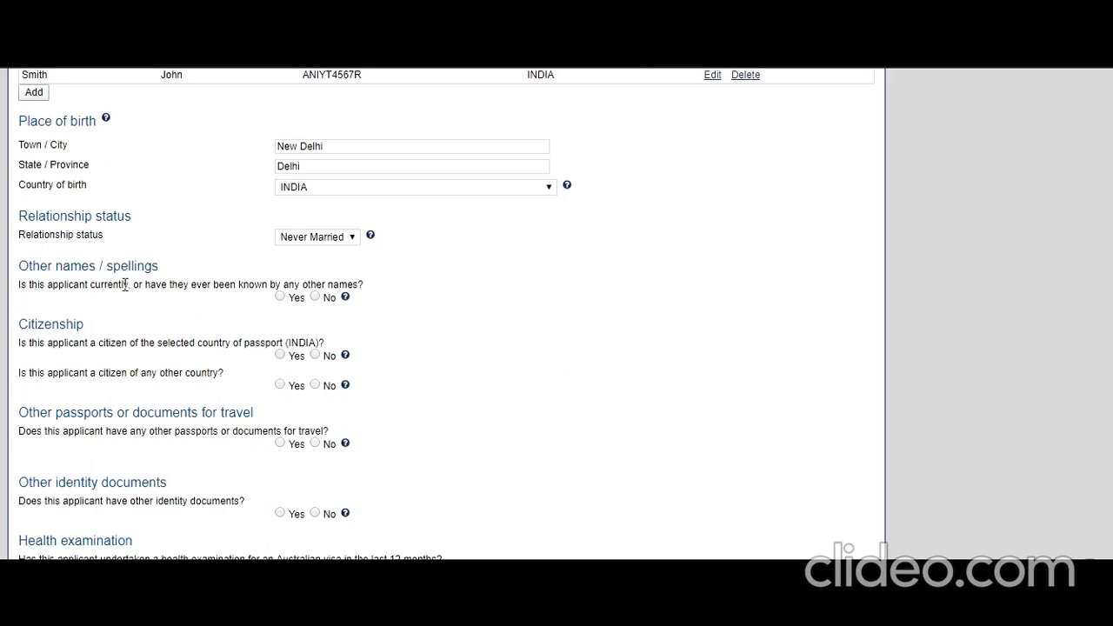
{"action": "left_click", "coordinate": [315, 296]}
{"action": "left_click", "coordinate": [280, 355]}
{"action": "left_click", "coordinate": [315, 385]}
{"action": "scroll", "coordinate": [141, 374], "scroll_direction": "down", "scroll_amount": 1}
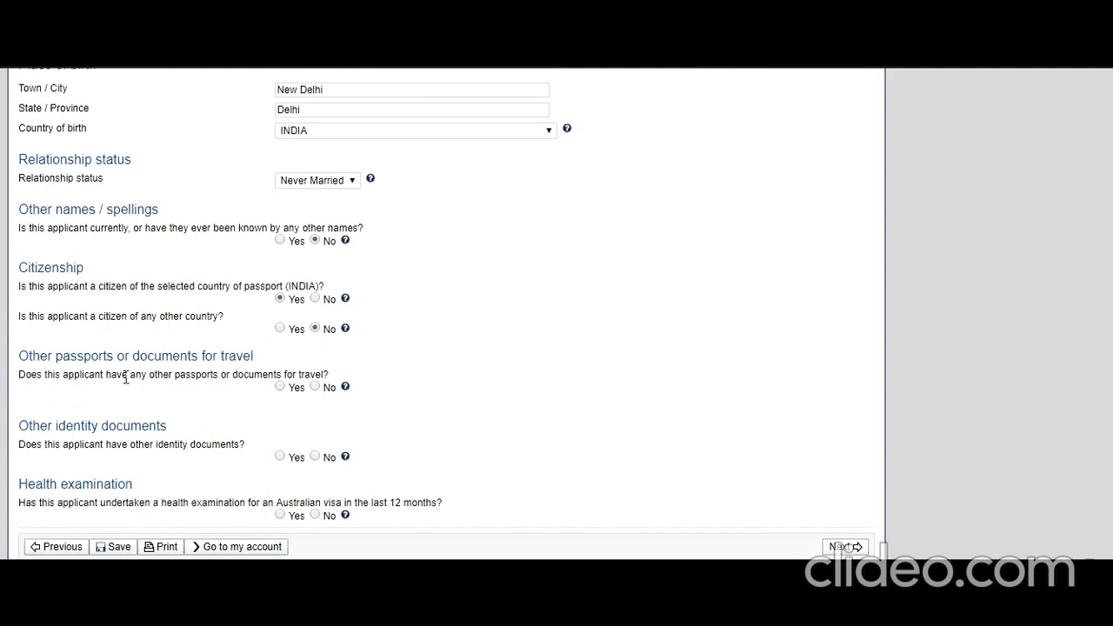
{"action": "left_click", "coordinate": [315, 386]}
{"action": "left_click", "coordinate": [315, 456]}
{"action": "left_click", "coordinate": [316, 515]}
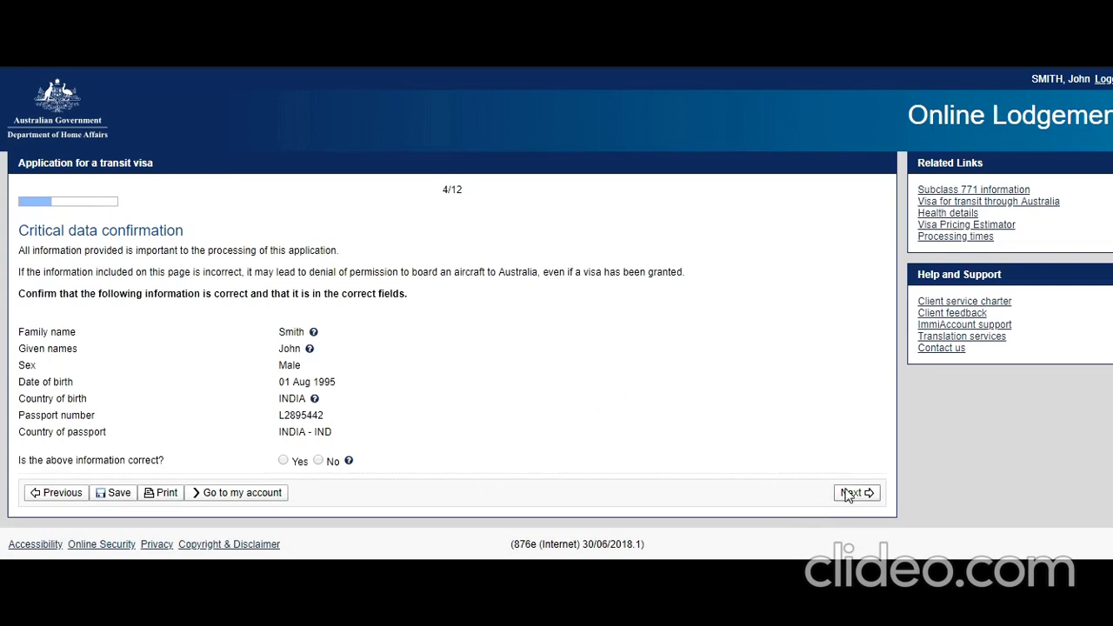
Step: Answer Yes that the listed critical data is correct
{"action": "left_click", "coordinate": [284, 461]}
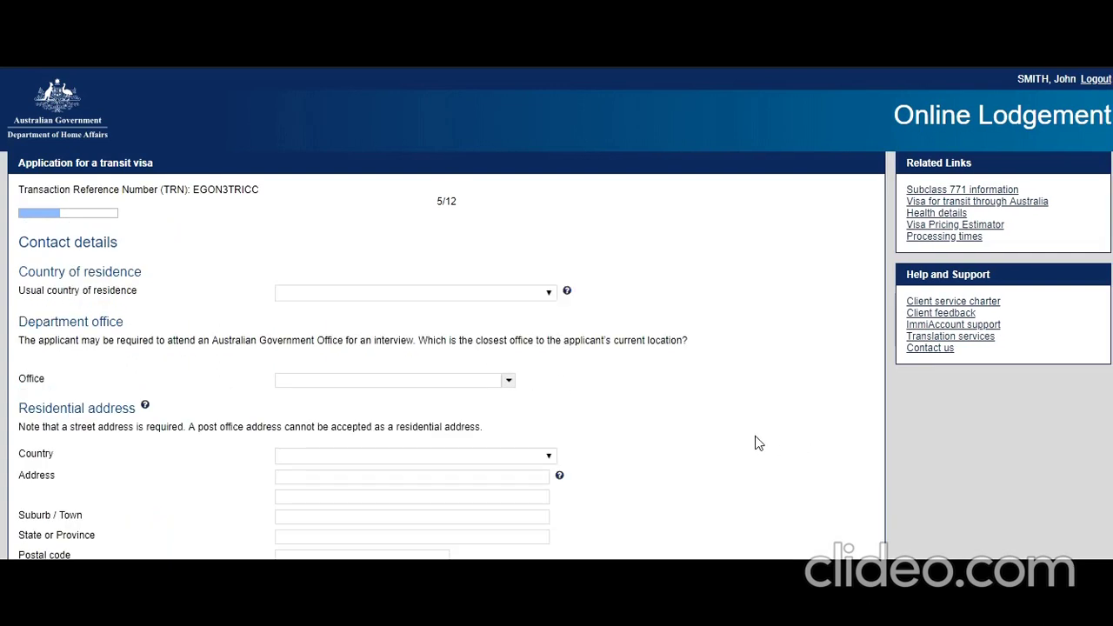
Step: Set usual country of residence to INDIA and choose the India, New Delhi office
{"action": "left_click", "coordinate": [538, 294]}
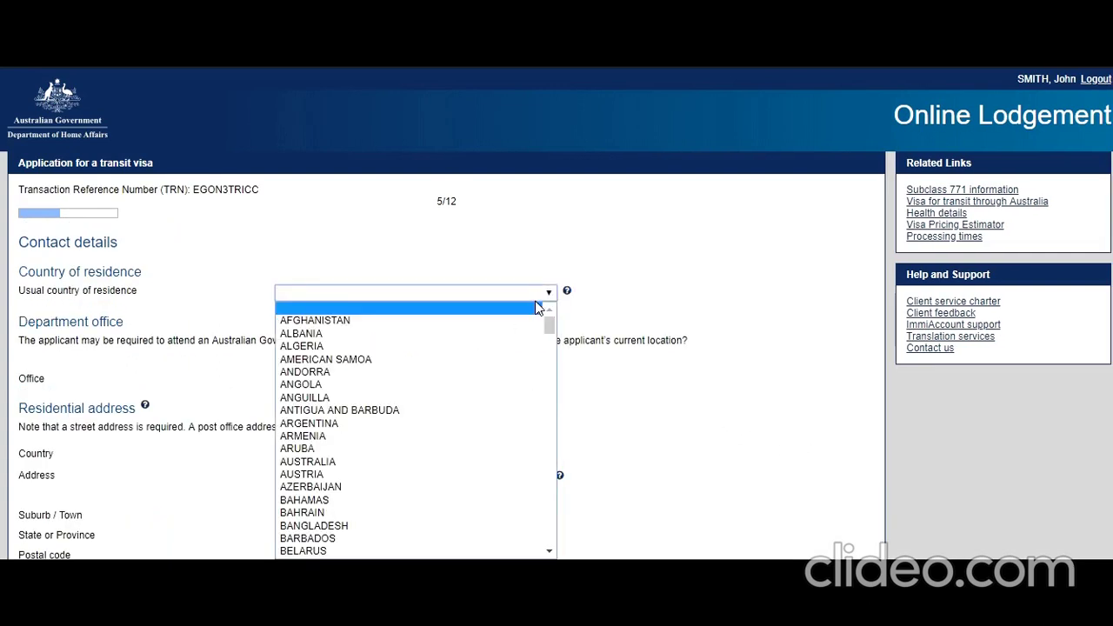
{"action": "type", "text": "ind"}
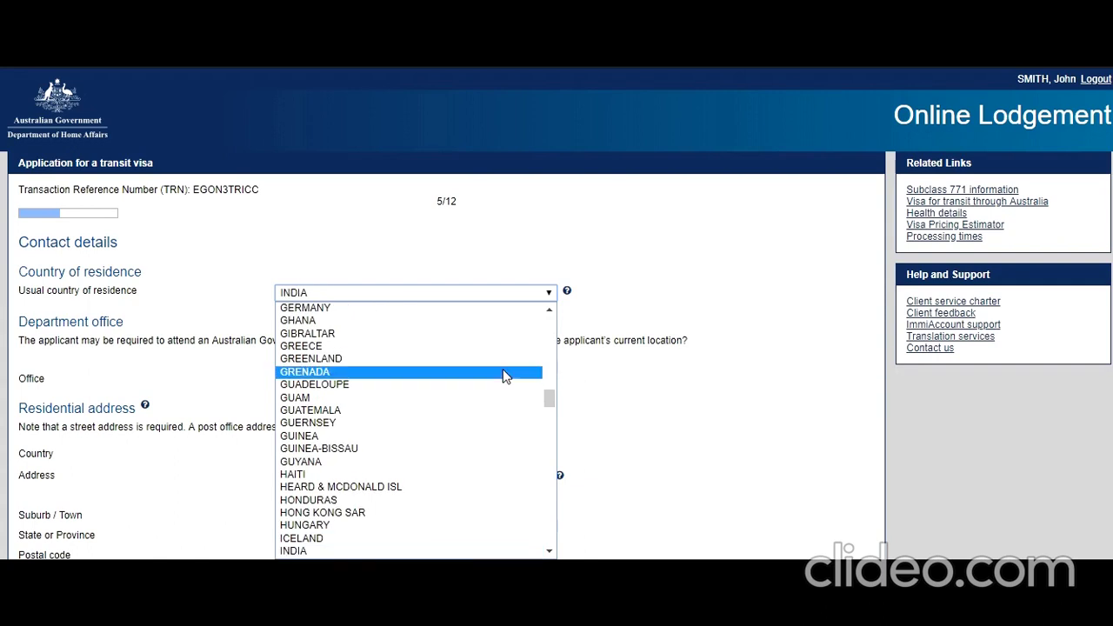
{"action": "left_click", "coordinate": [420, 552]}
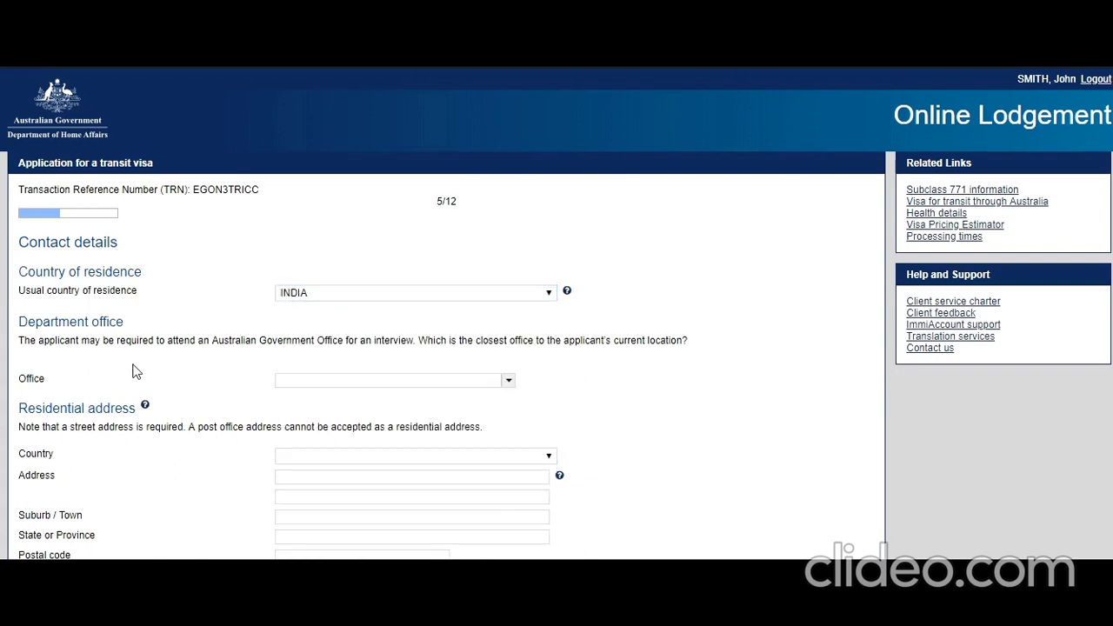
{"action": "left_click", "coordinate": [472, 383]}
{"action": "left_click", "coordinate": [508, 380]}
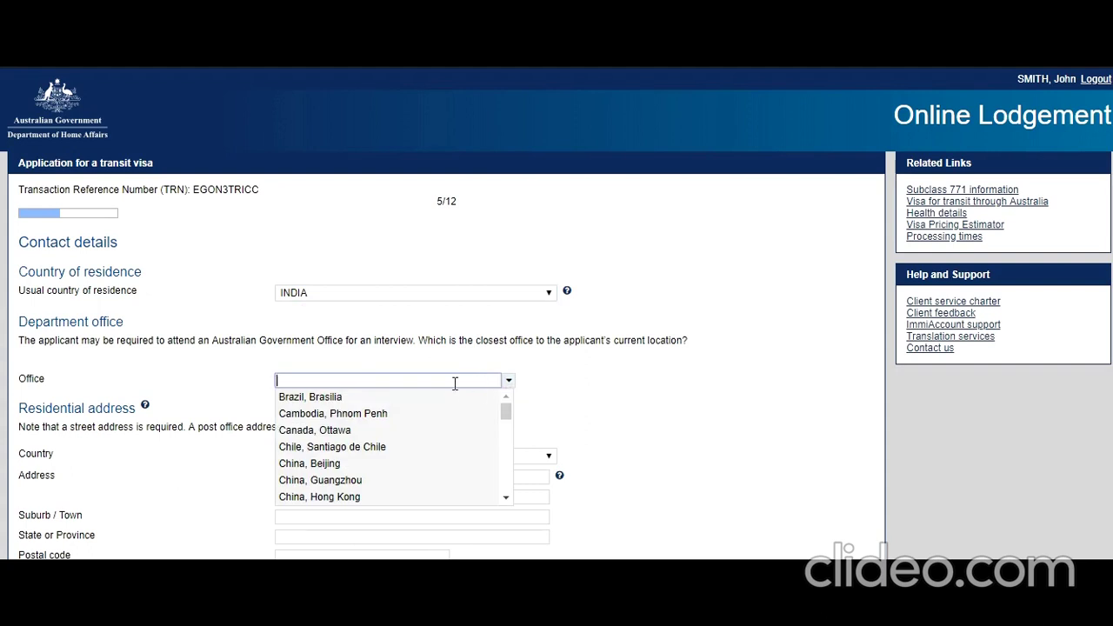
{"action": "left_click_drag", "start_coordinate": [510, 415], "coordinate": [511, 434]}
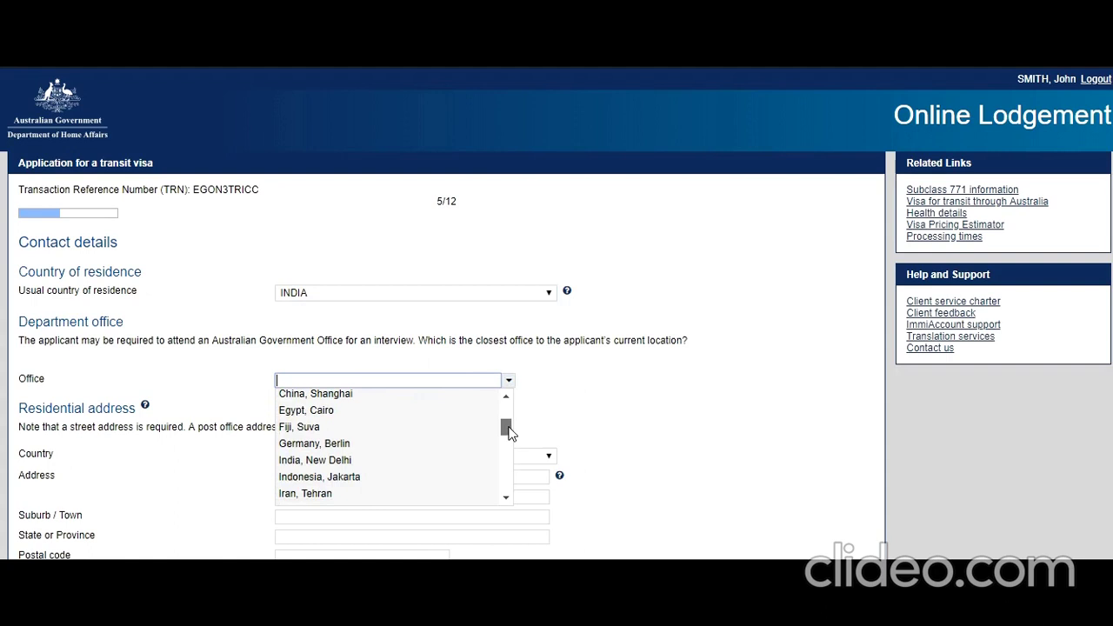
{"action": "left_click", "coordinate": [348, 460]}
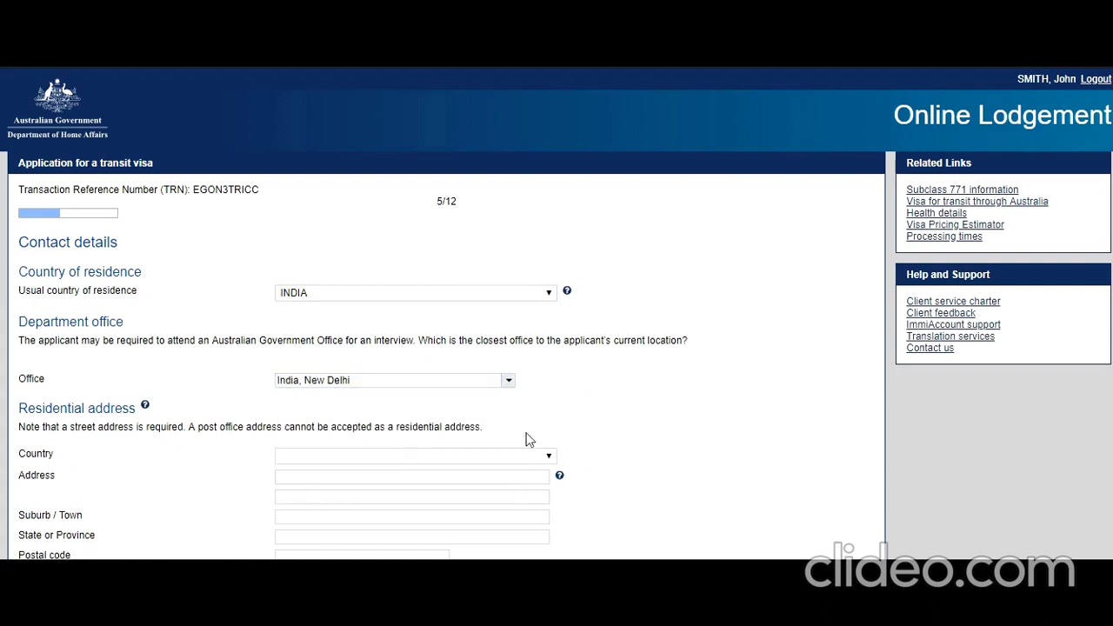
Step: Set the residential address country to INDIA and state to DELHI
{"action": "scroll", "coordinate": [487, 417], "scroll_direction": "down", "scroll_amount": 2}
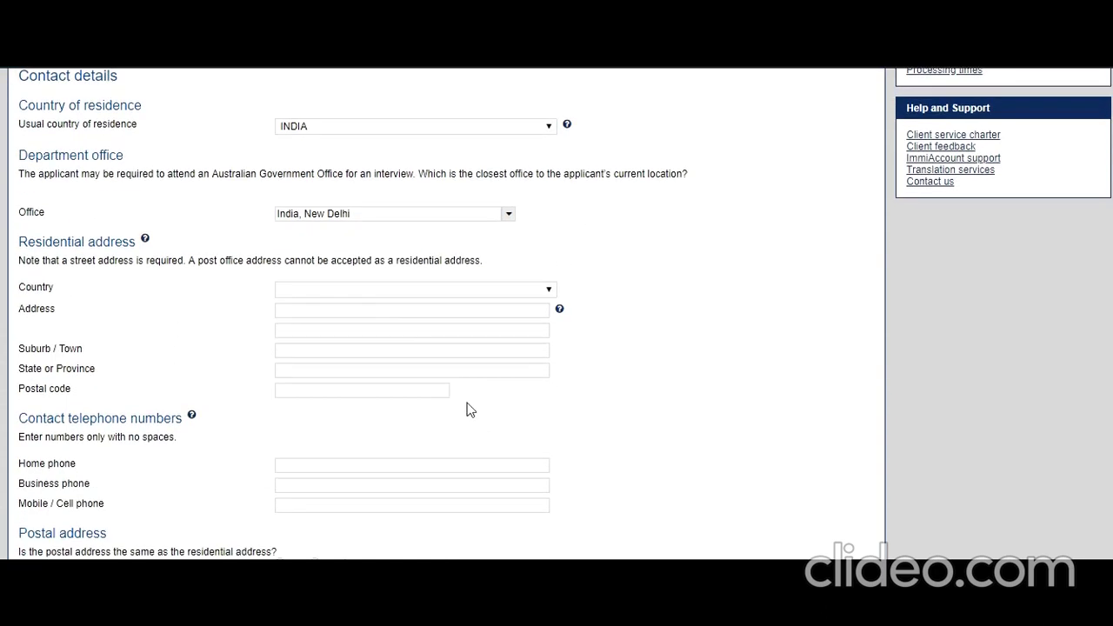
{"action": "left_click", "coordinate": [446, 294]}
{"action": "key", "text": "i"}
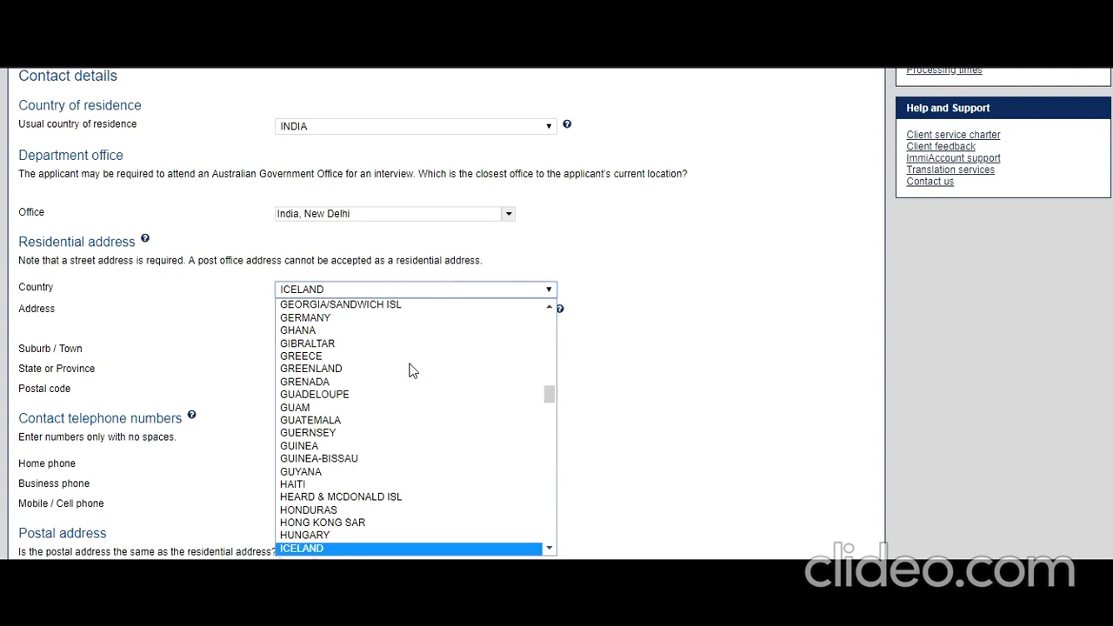
{"action": "scroll", "coordinate": [418, 388], "scroll_direction": "down", "scroll_amount": 3}
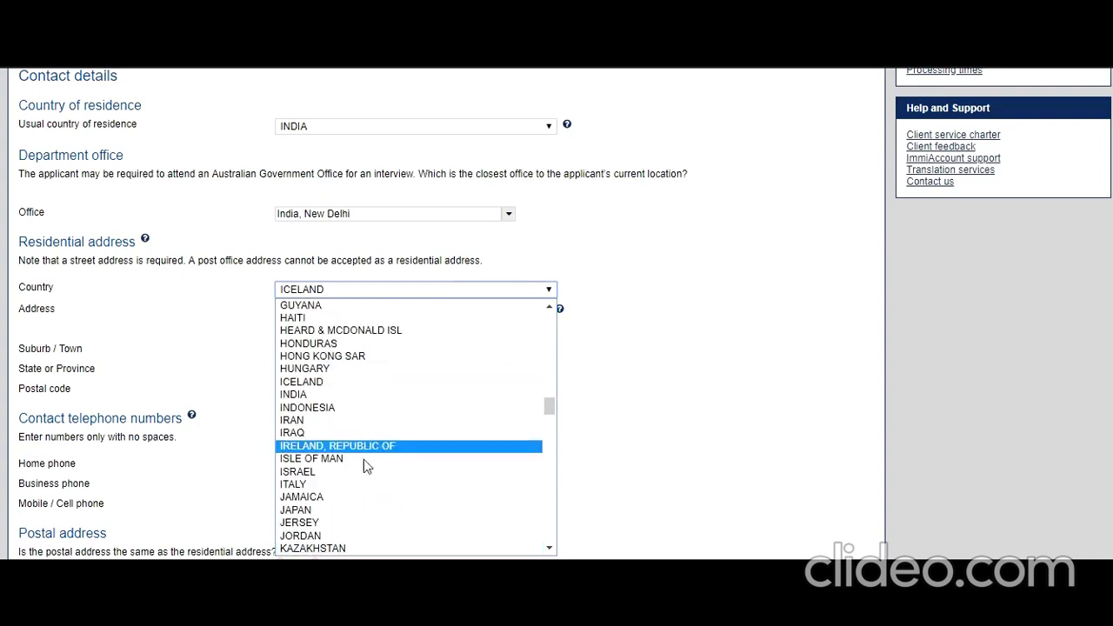
{"action": "left_click", "coordinate": [350, 396]}
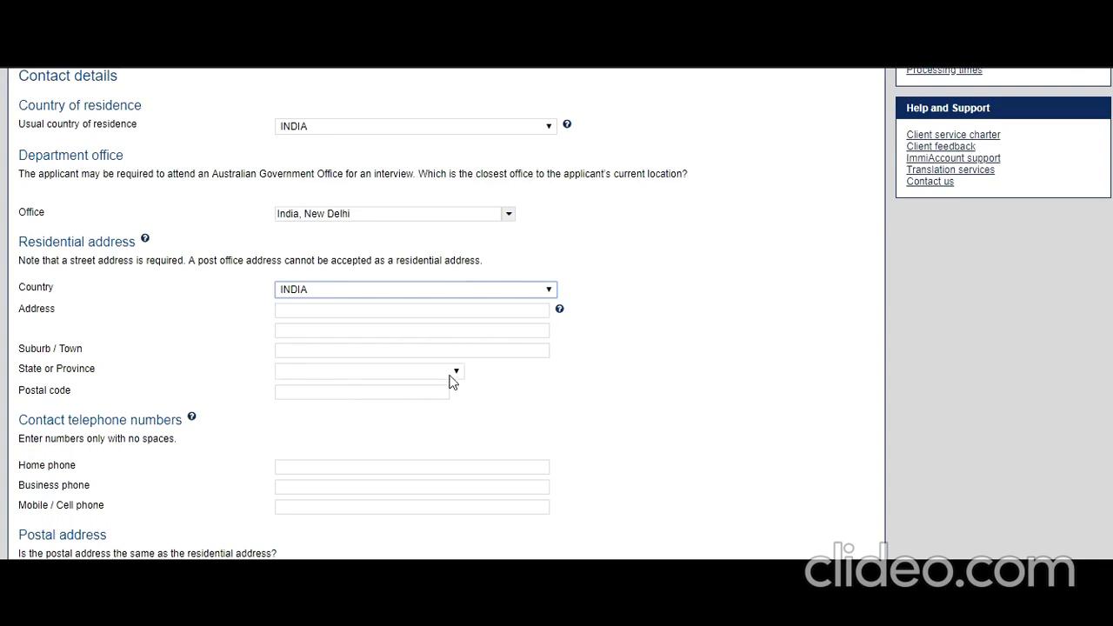
{"action": "left_click", "coordinate": [452, 375]}
{"action": "left_click", "coordinate": [414, 239]}
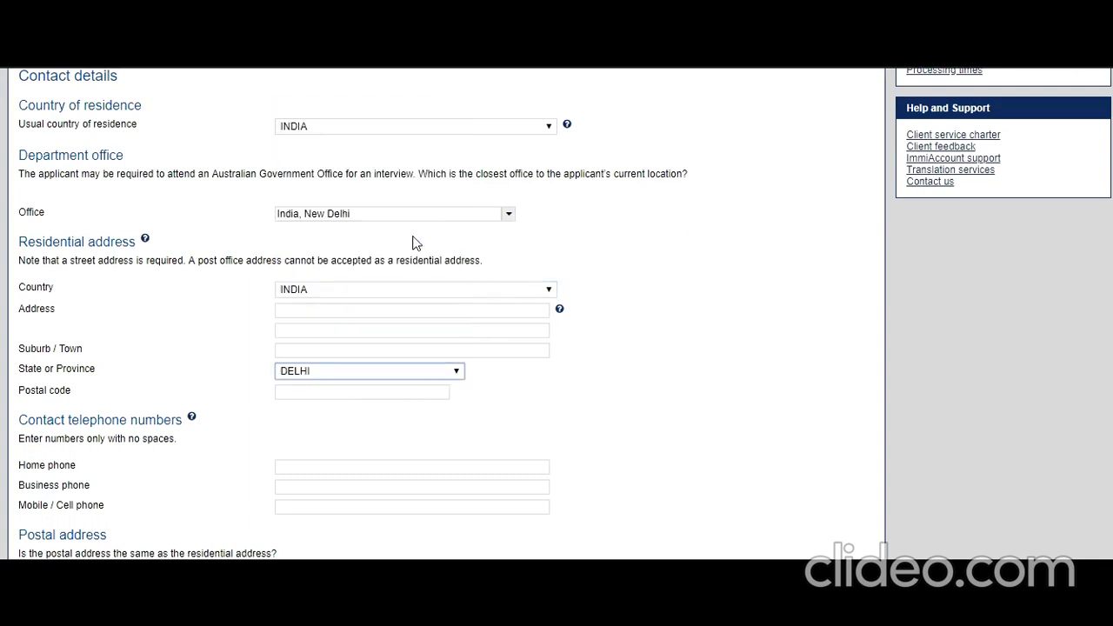
Step: Fill in the street address, suburb New Delhi and postal code
{"action": "left_click", "coordinate": [351, 310]}
{"action": "type", "text": "1, New De"}
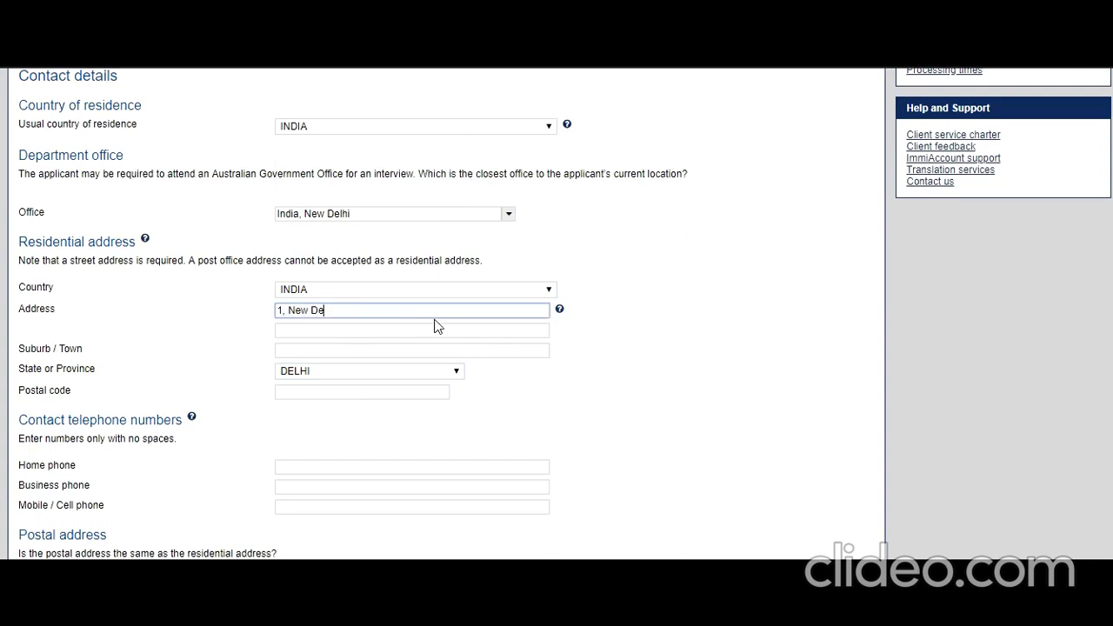
{"action": "type", "text": "lhi"}
{"action": "type", "text": " Ste"}
{"action": "left_click", "coordinate": [438, 326]}
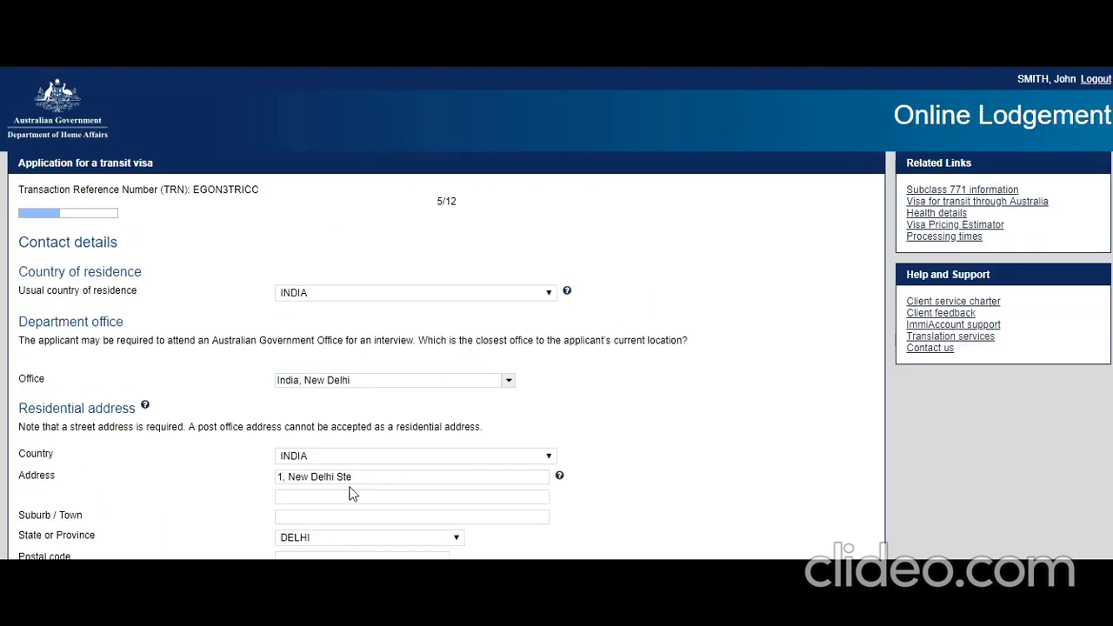
{"action": "left_click", "coordinate": [368, 477]}
{"action": "type", "text": "reet"}
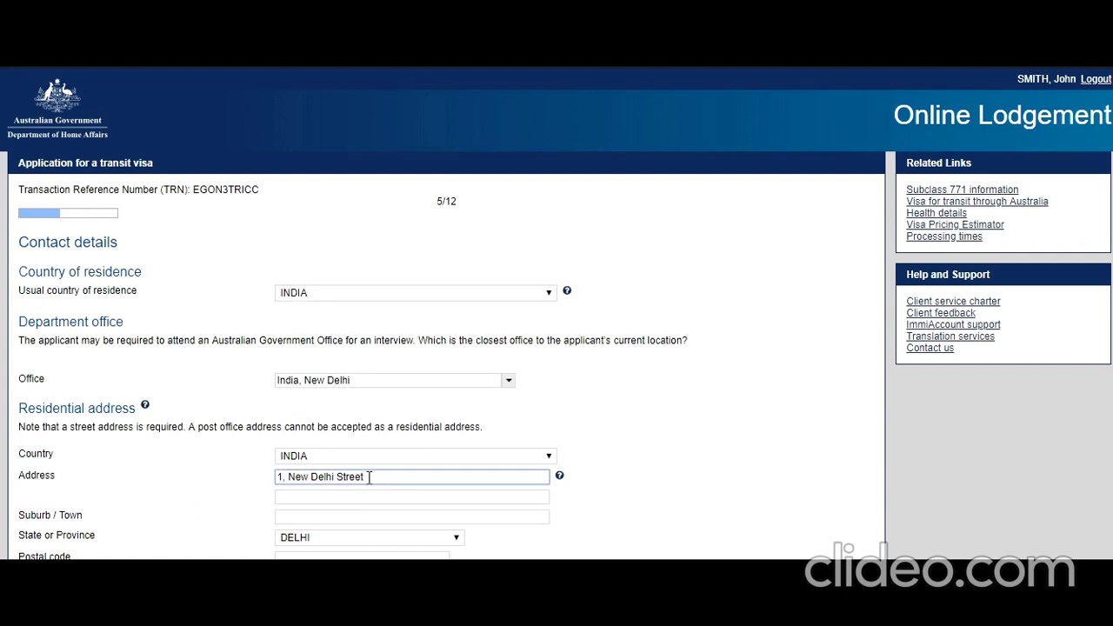
{"action": "scroll", "coordinate": [369, 477], "scroll_direction": "down", "scroll_amount": 1}
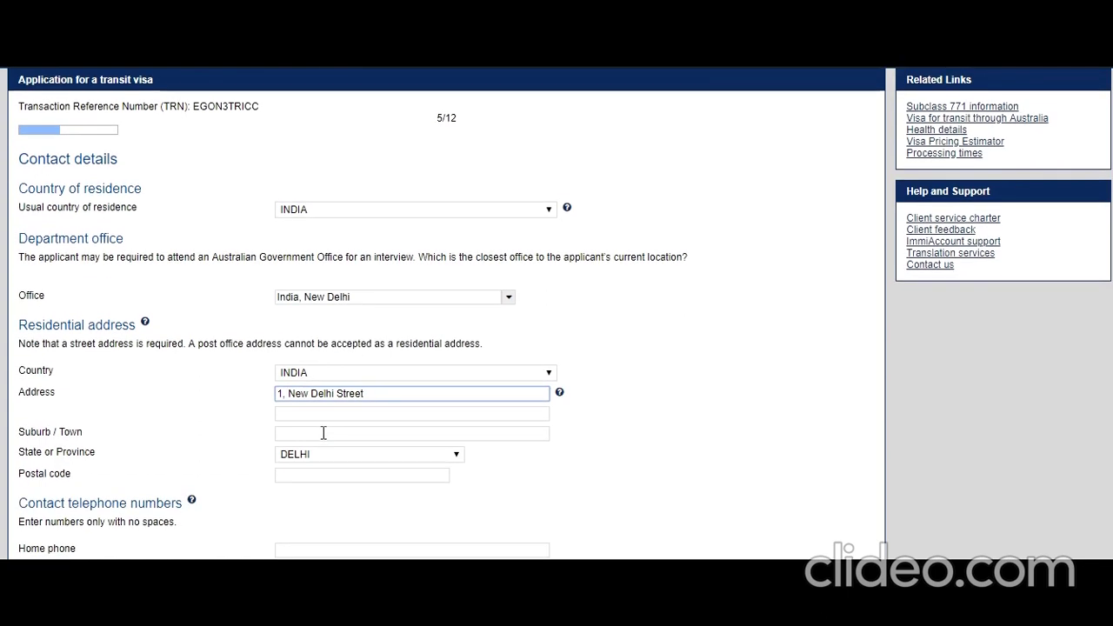
{"action": "left_click", "coordinate": [322, 434]}
{"action": "type", "text": "New Delhi"}
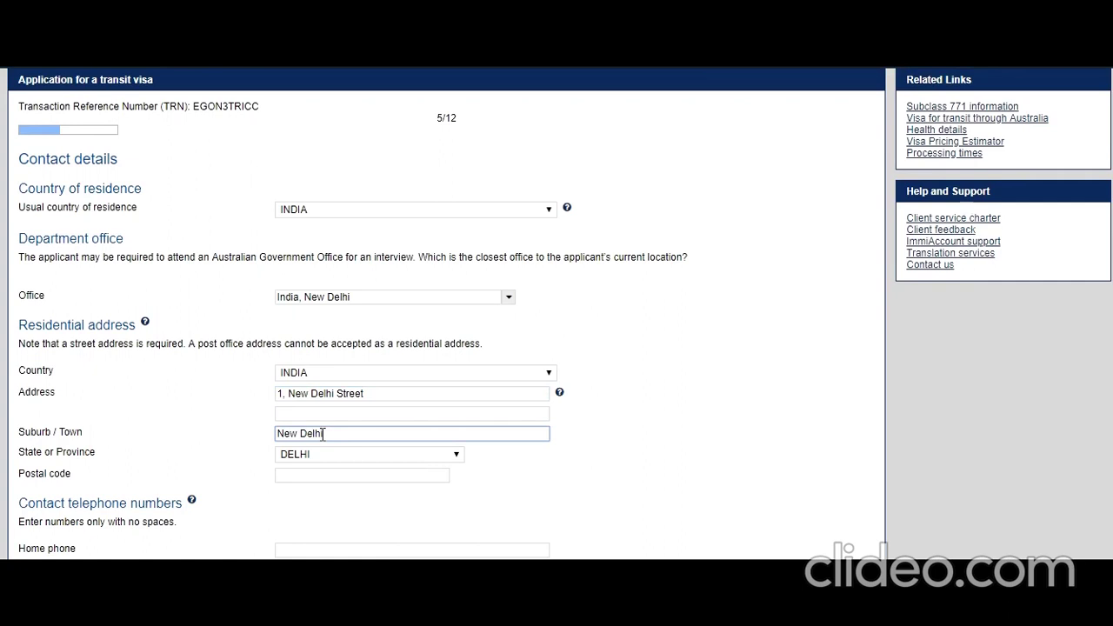
{"action": "scroll", "coordinate": [321, 434], "scroll_direction": "down", "scroll_amount": 2}
{"action": "left_click", "coordinate": [348, 310]}
{"action": "type", "text": "100100"}
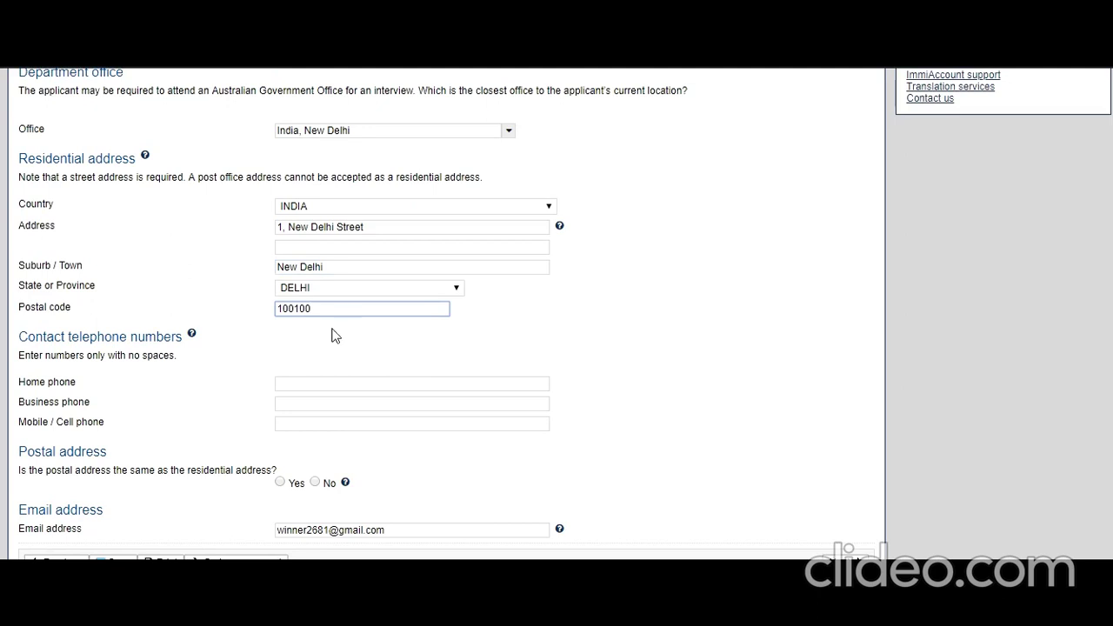
{"action": "scroll", "coordinate": [331, 335], "scroll_direction": "down", "scroll_amount": 1}
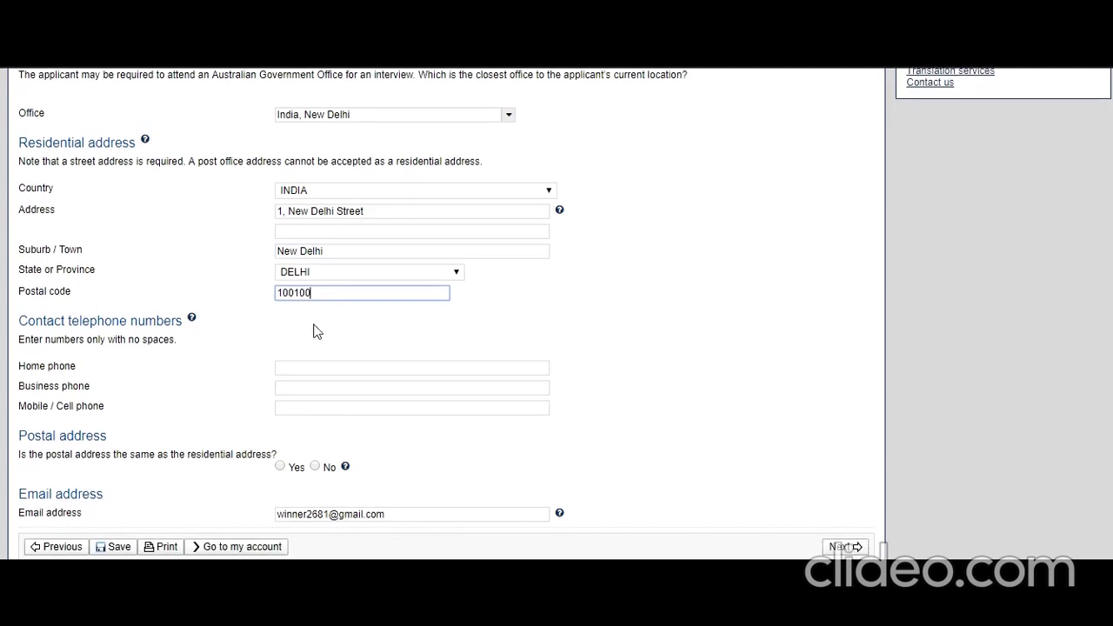
Step: Enter the home and mobile phone numbers and mark the postal address as the same
{"action": "left_click", "coordinate": [323, 368]}
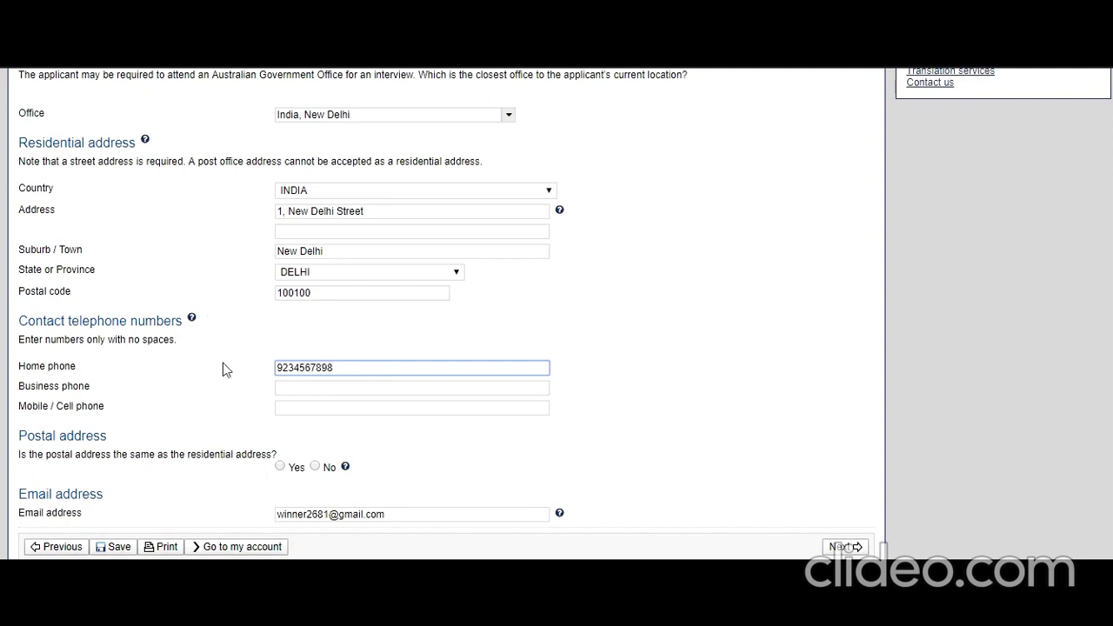
{"action": "left_click", "coordinate": [321, 409]}
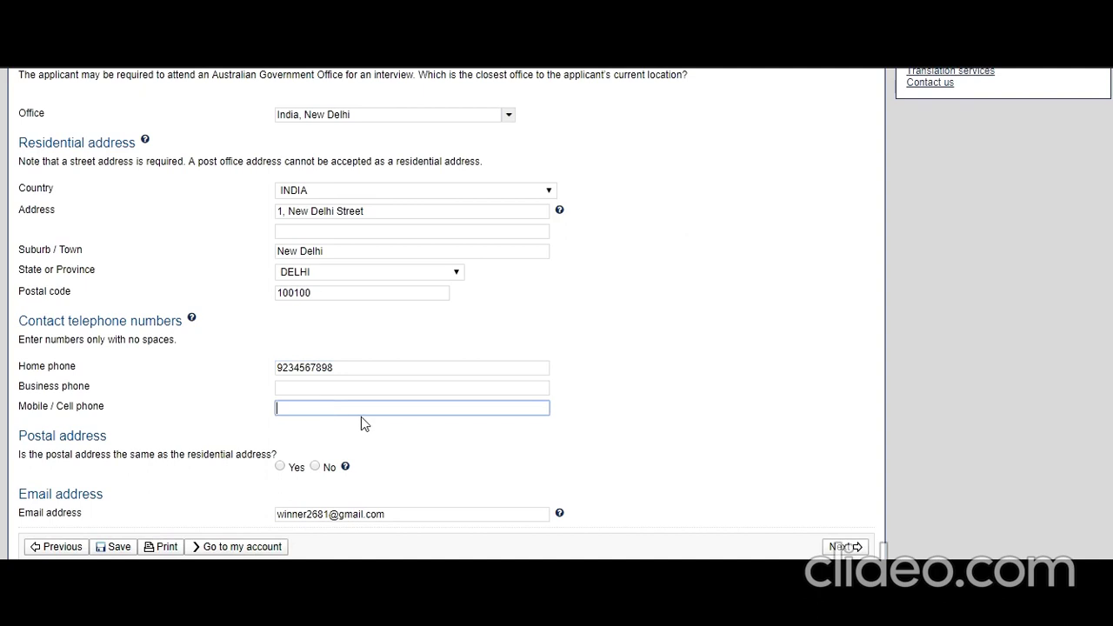
{"action": "type", "text": "2"}
{"action": "type", "text": "3456789"}
{"action": "type", "text": "19"}
{"action": "left_click", "coordinate": [280, 466]}
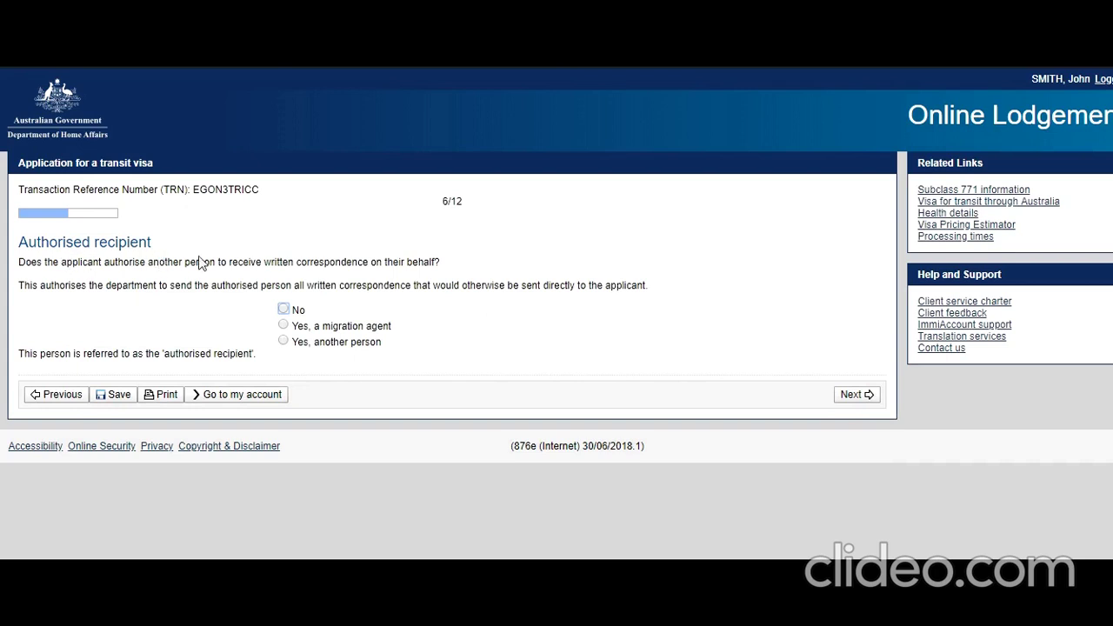
Step: Select No for an authorised recipient and continue to the Transit details page
{"action": "left_click", "coordinate": [283, 307]}
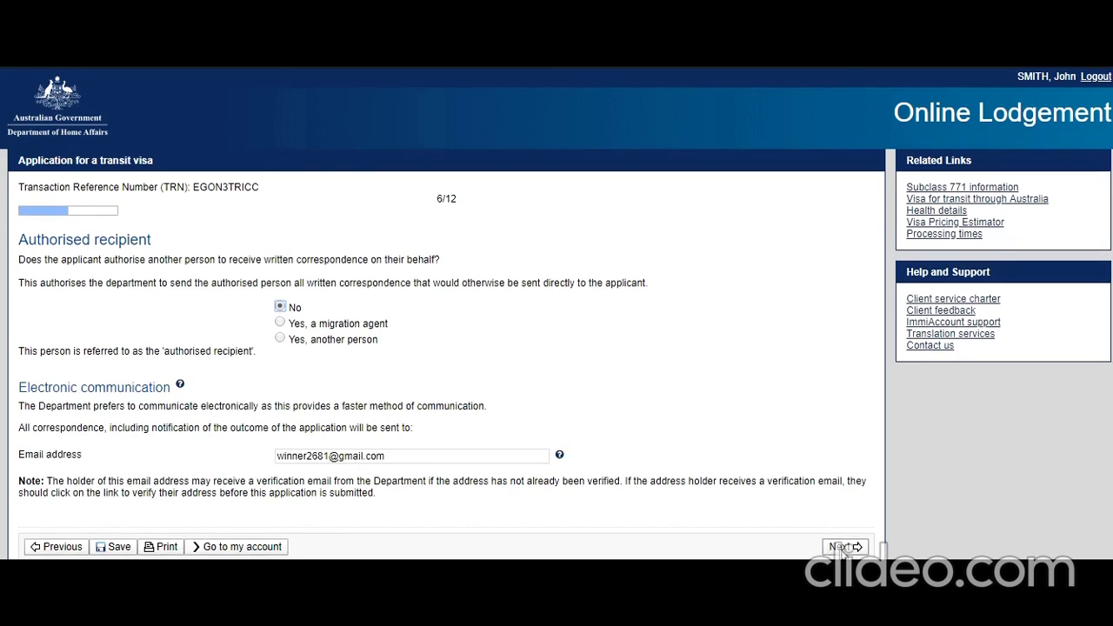
{"action": "left_click", "coordinate": [735, 437]}
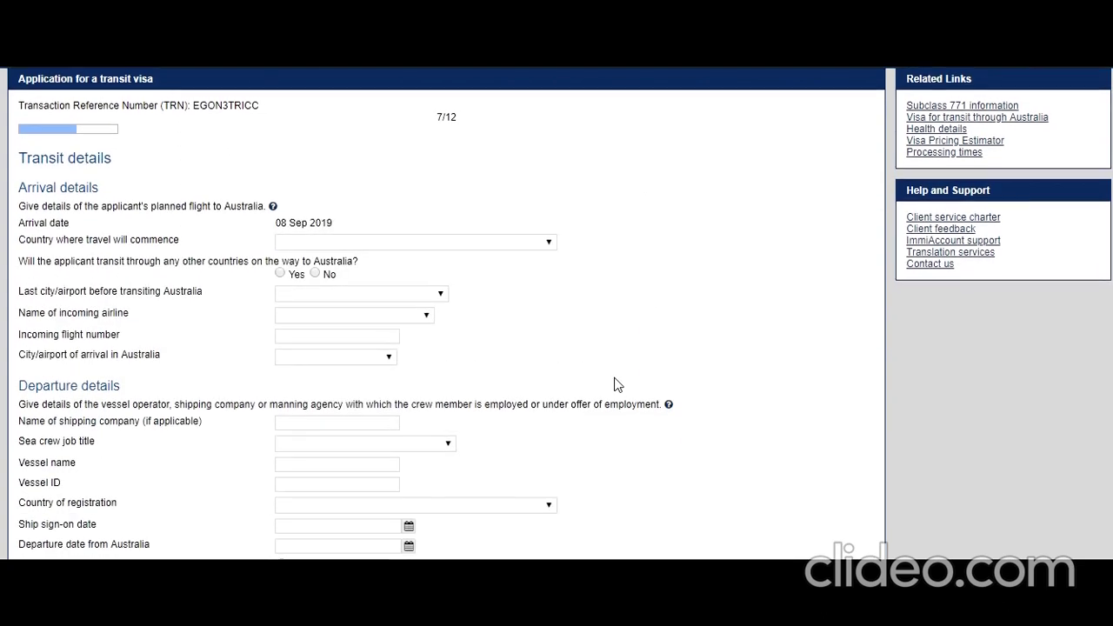
Step: Set INDIA as the country where travel starts and answer No to other transits
{"action": "scroll", "coordinate": [256, 152], "scroll_direction": "down", "scroll_amount": 3}
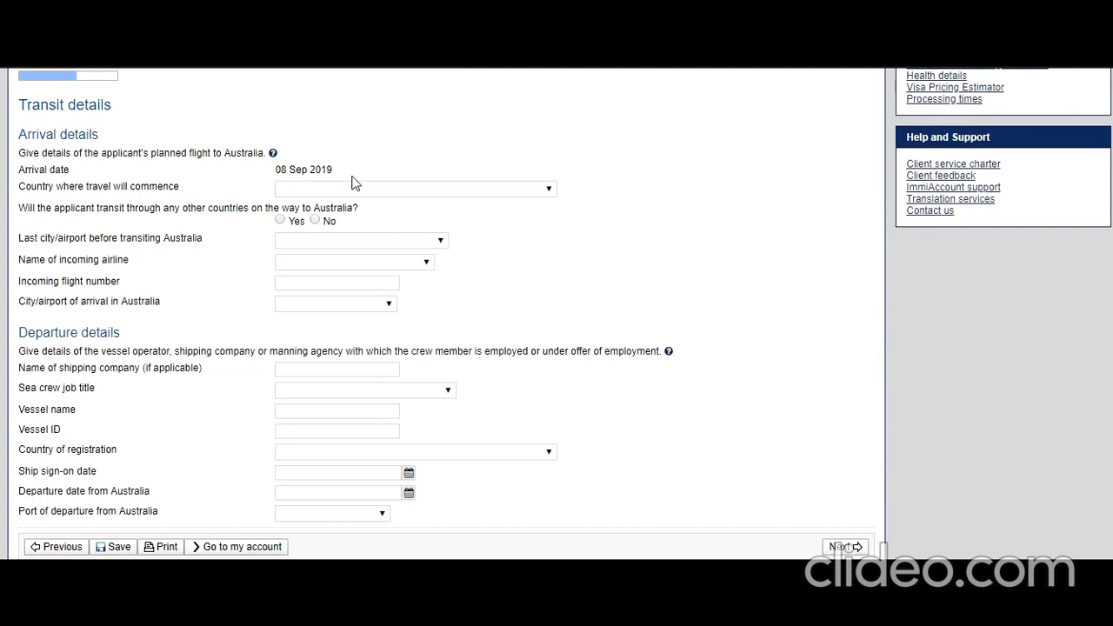
{"action": "left_click", "coordinate": [540, 189]}
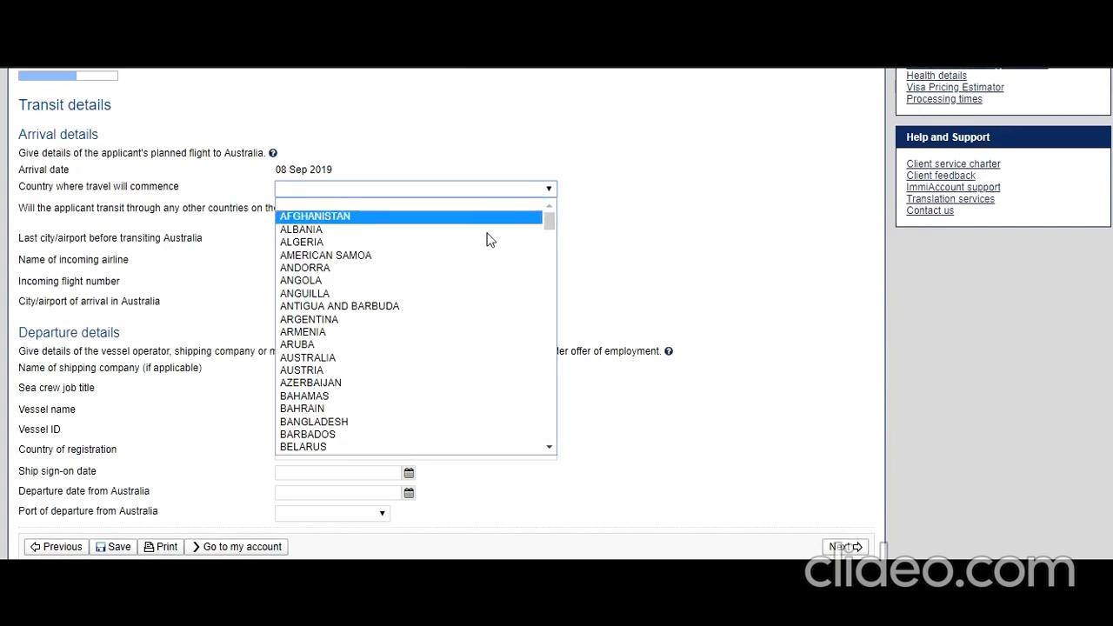
{"action": "key", "text": "i"}
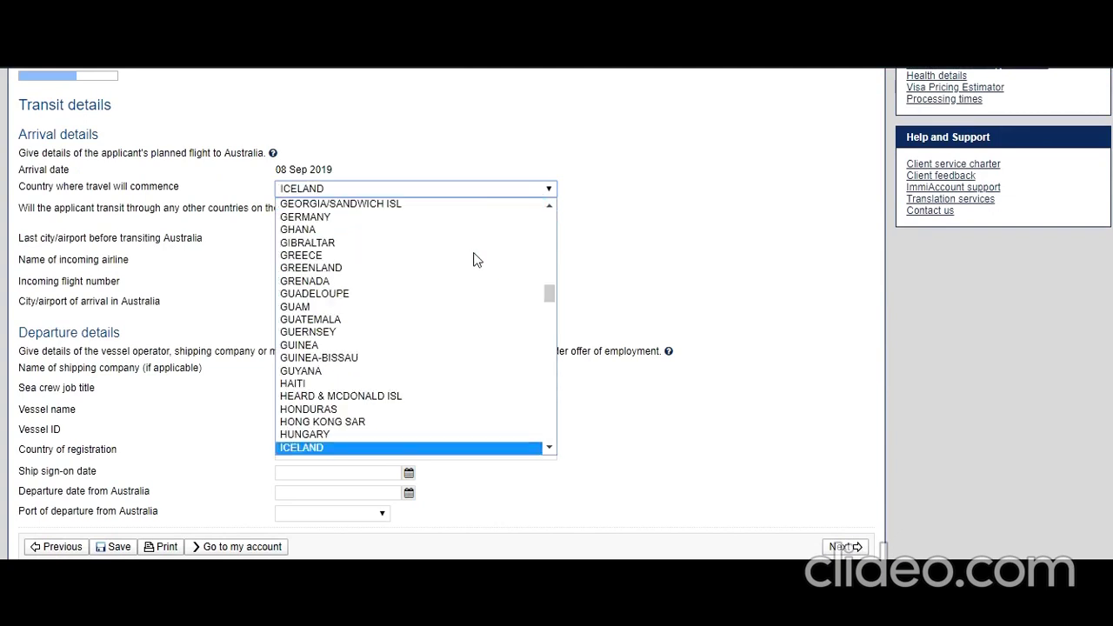
{"action": "key", "text": "n"}
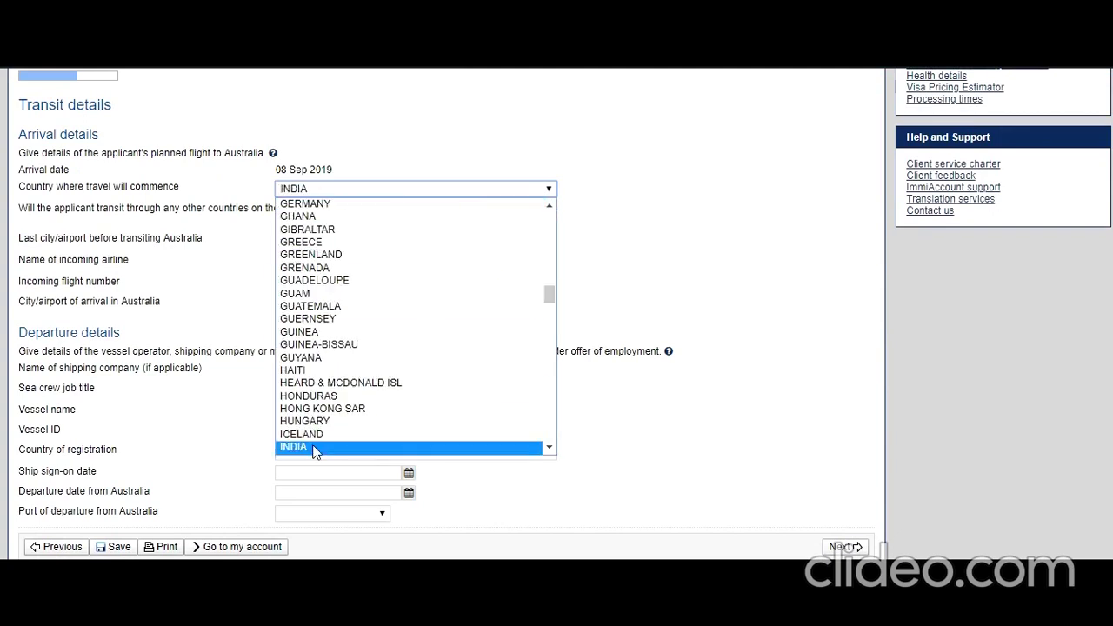
{"action": "left_click", "coordinate": [315, 447]}
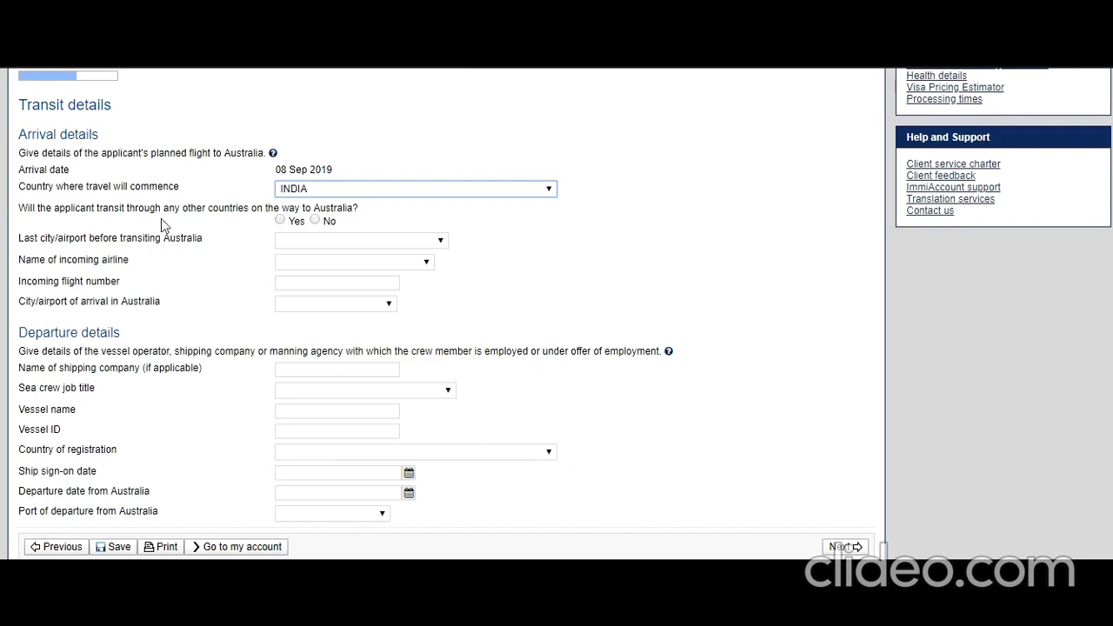
{"action": "left_click", "coordinate": [315, 222]}
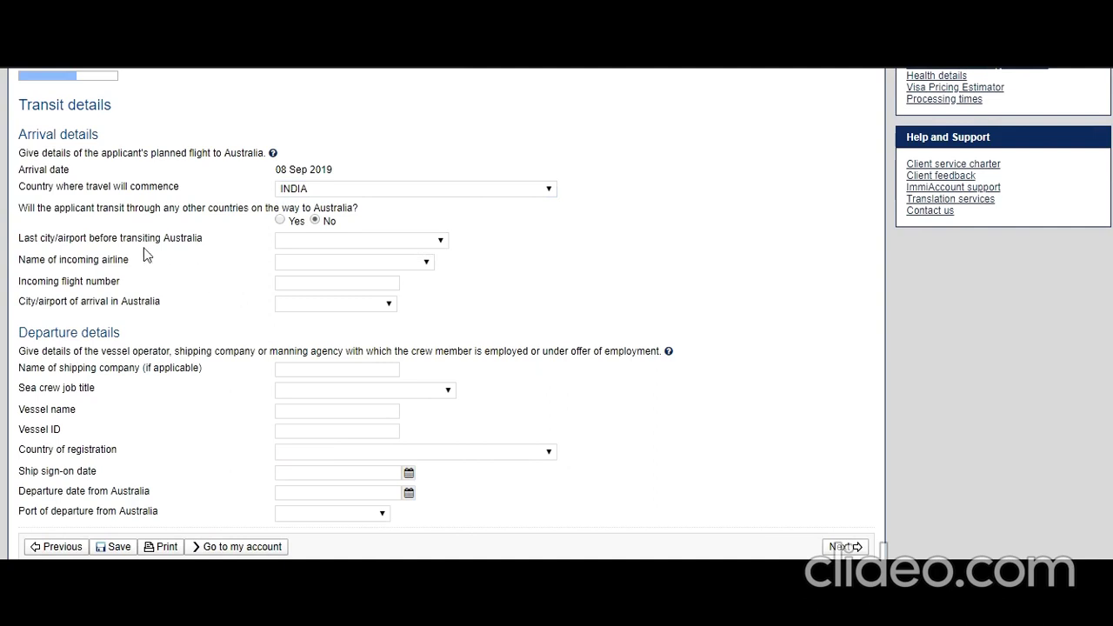
Step: Choose India, New Delhi as the last city and Air India as the incoming airline
{"action": "left_click", "coordinate": [327, 241]}
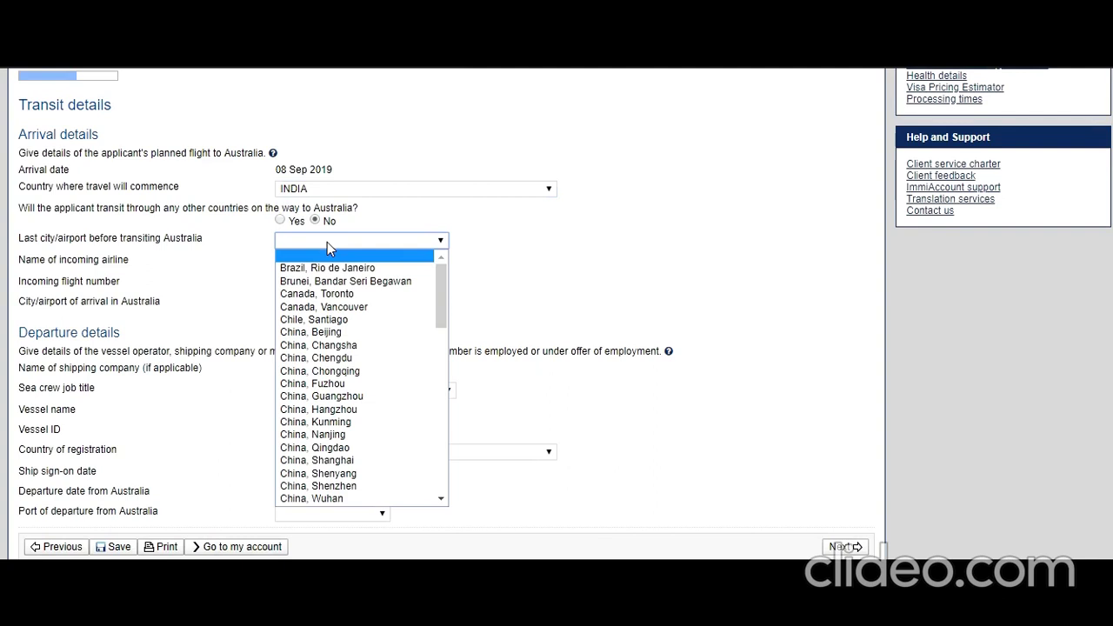
{"action": "left_click_drag", "start_coordinate": [443, 311], "coordinate": [447, 351]}
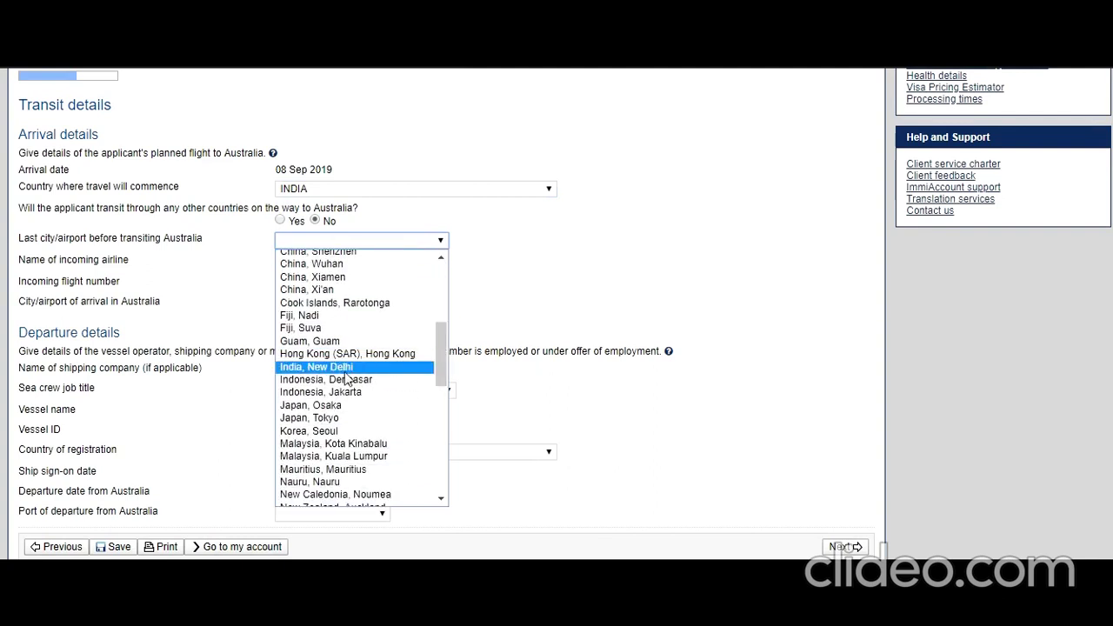
{"action": "left_click", "coordinate": [345, 367]}
{"action": "left_click", "coordinate": [486, 281]}
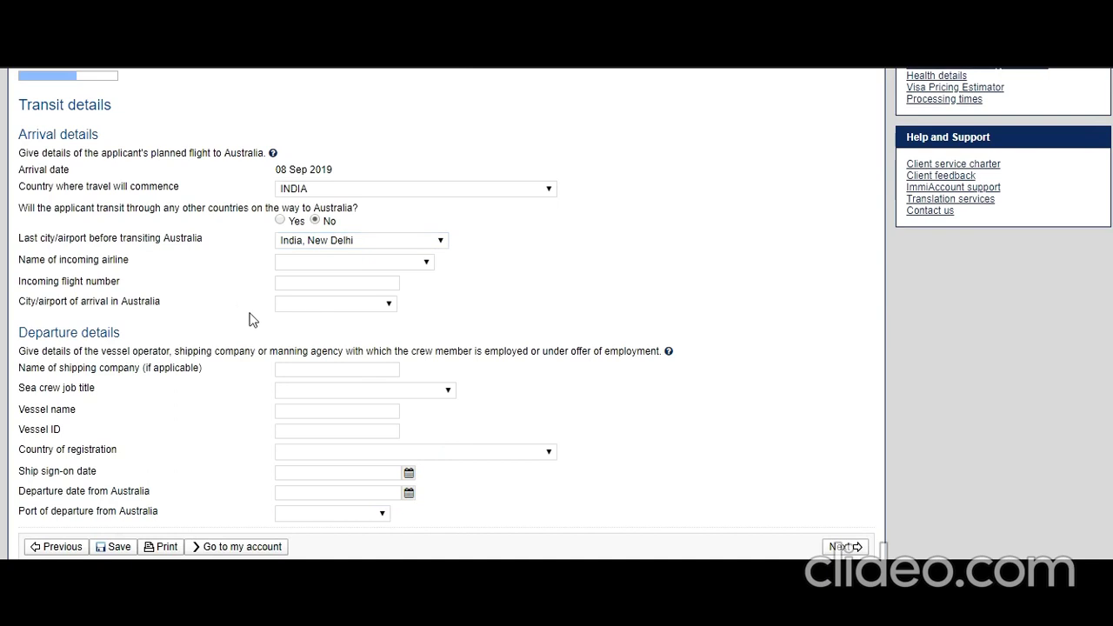
{"action": "left_click", "coordinate": [419, 266]}
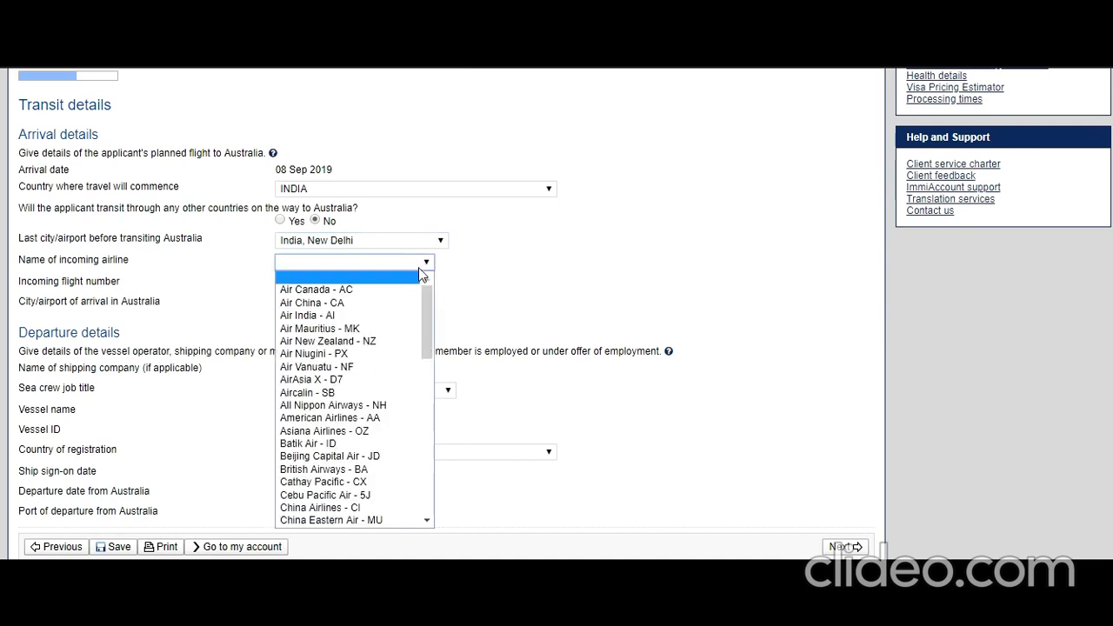
{"action": "left_click", "coordinate": [393, 314]}
Step: Enter incoming flight number AI4567 and choose Sydney as the Australian arrival city
{"action": "left_click", "coordinate": [342, 282]}
{"action": "type", "text": "AI4567"}
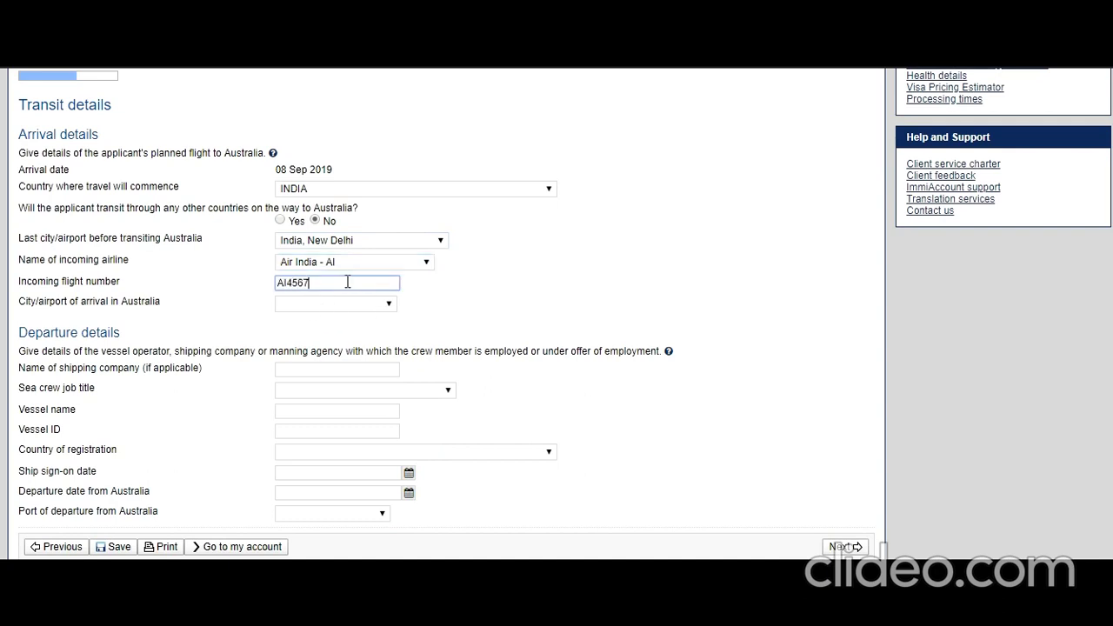
{"action": "left_click", "coordinate": [388, 327]}
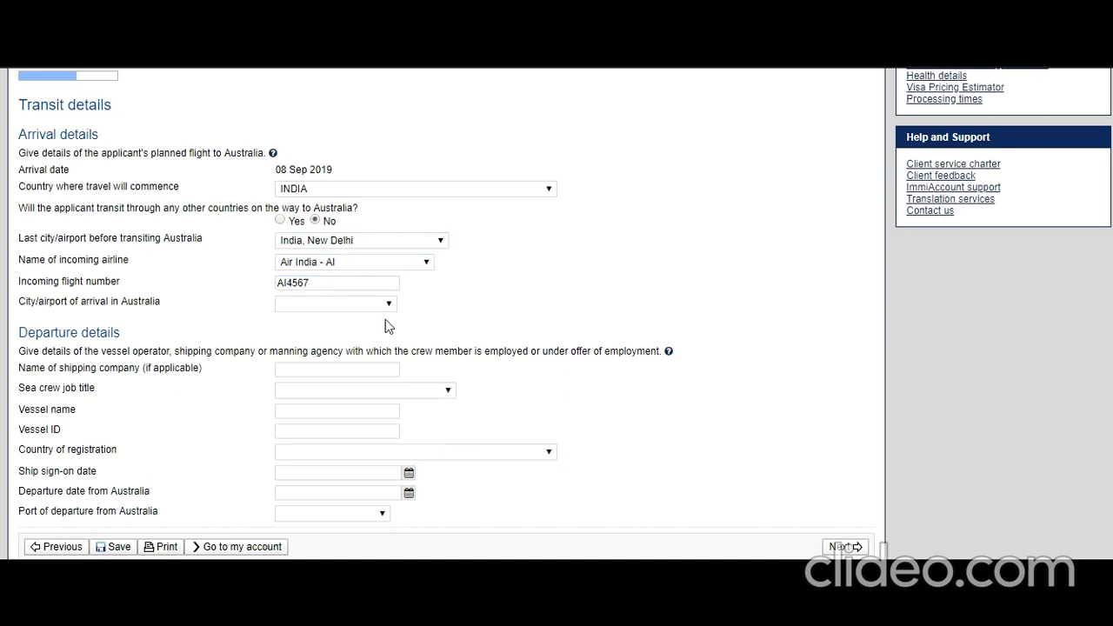
{"action": "left_click", "coordinate": [380, 305]}
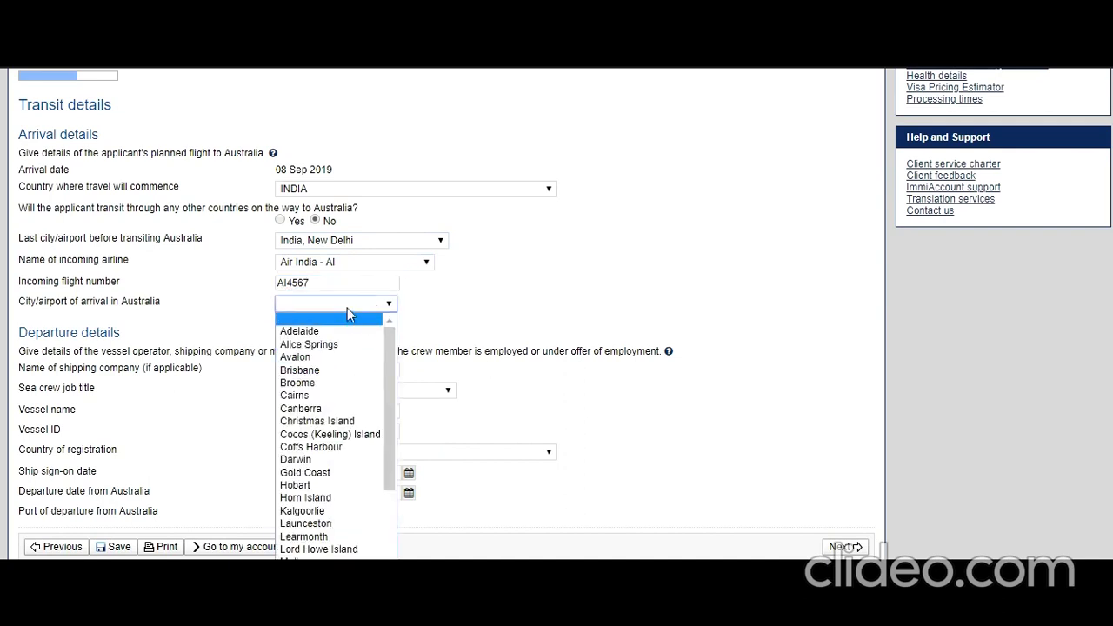
{"action": "scroll", "coordinate": [339, 390], "scroll_direction": "down", "scroll_amount": 1}
{"action": "scroll", "coordinate": [338, 392], "scroll_direction": "down", "scroll_amount": 1}
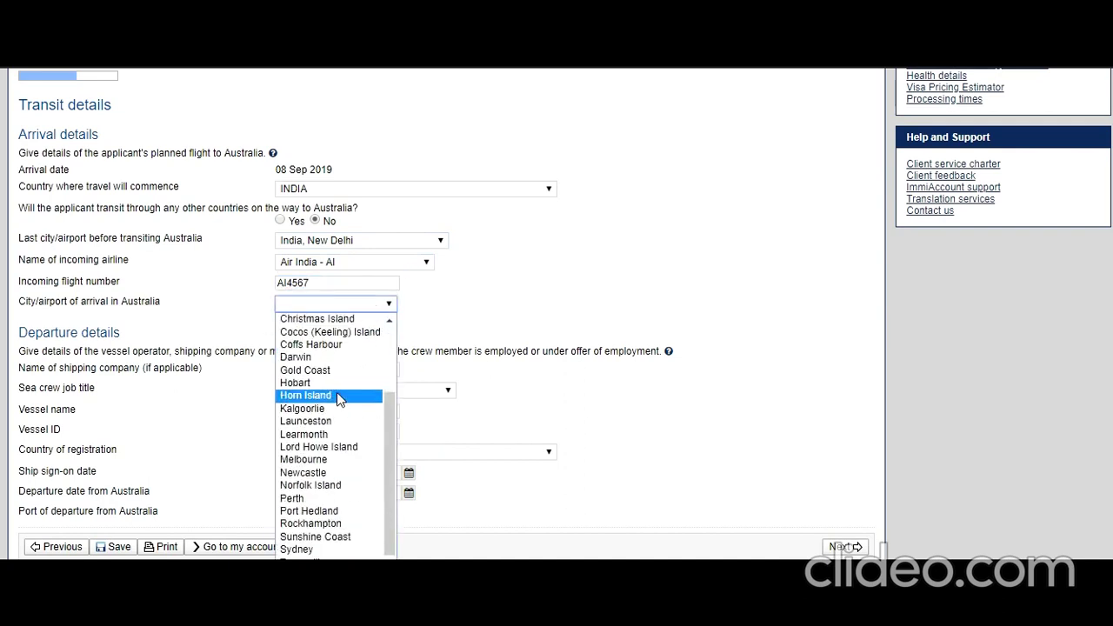
{"action": "left_click", "coordinate": [303, 551]}
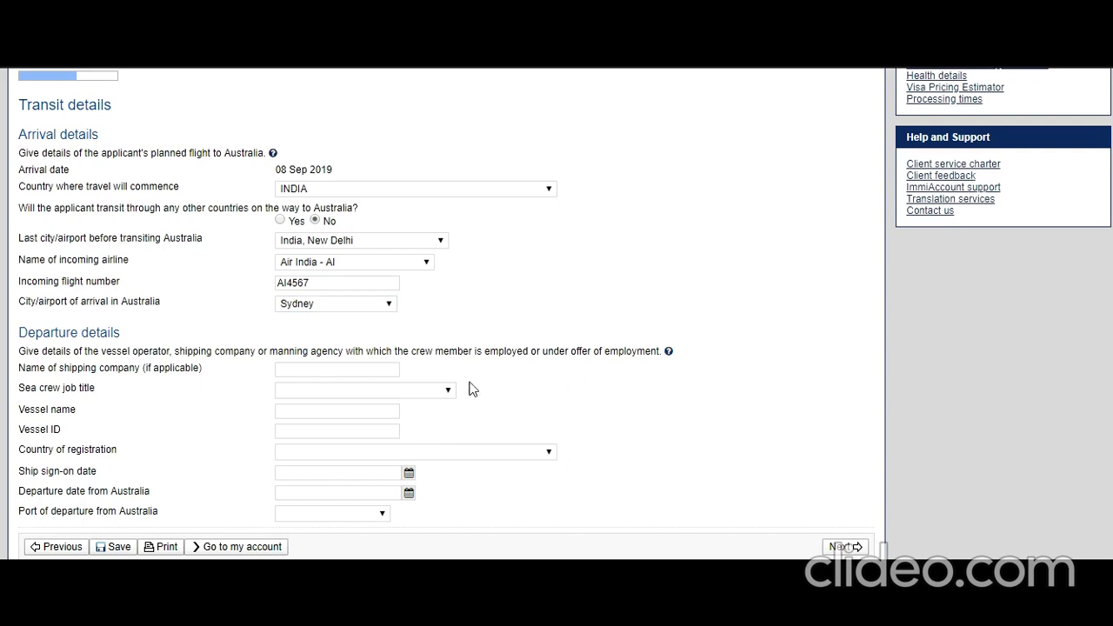
{"action": "left_click", "coordinate": [355, 369]}
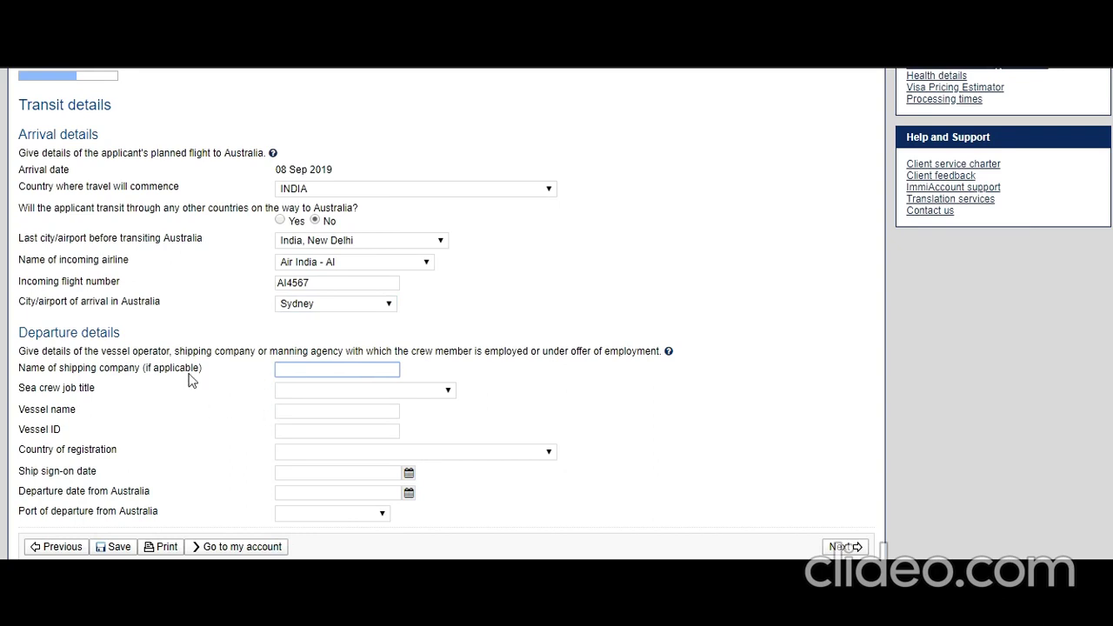
Step: Set sea crew job to Crew Catering and enter vessel Aus Vessel, ID AUS56764
{"action": "left_click", "coordinate": [315, 390]}
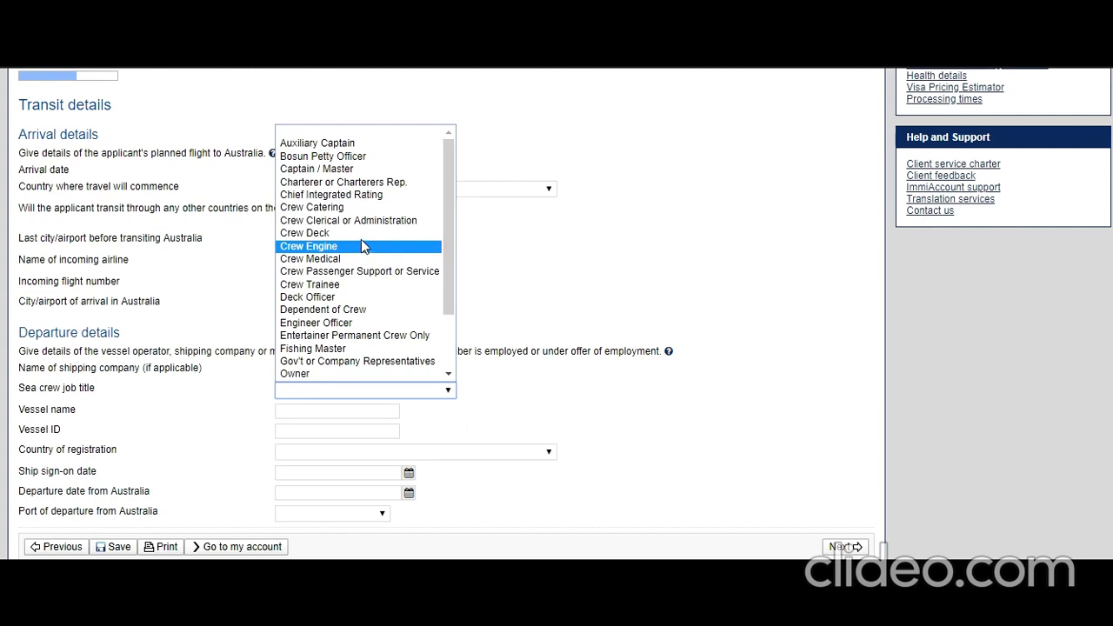
{"action": "left_click", "coordinate": [364, 209]}
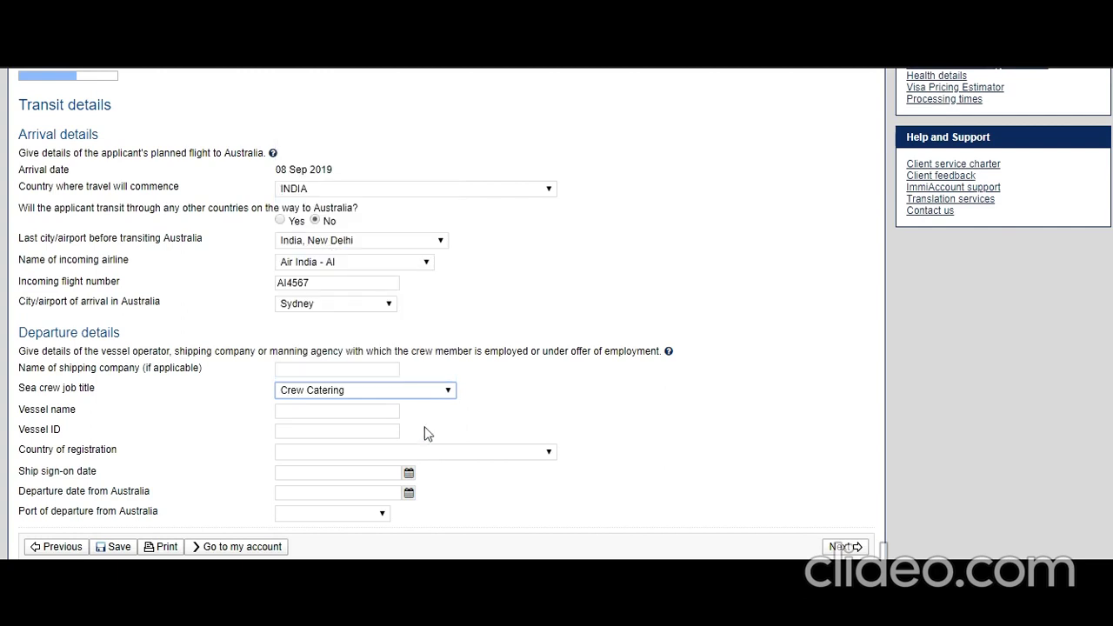
{"action": "left_click", "coordinate": [310, 412]}
{"action": "type", "text": "Aus Vessel"}
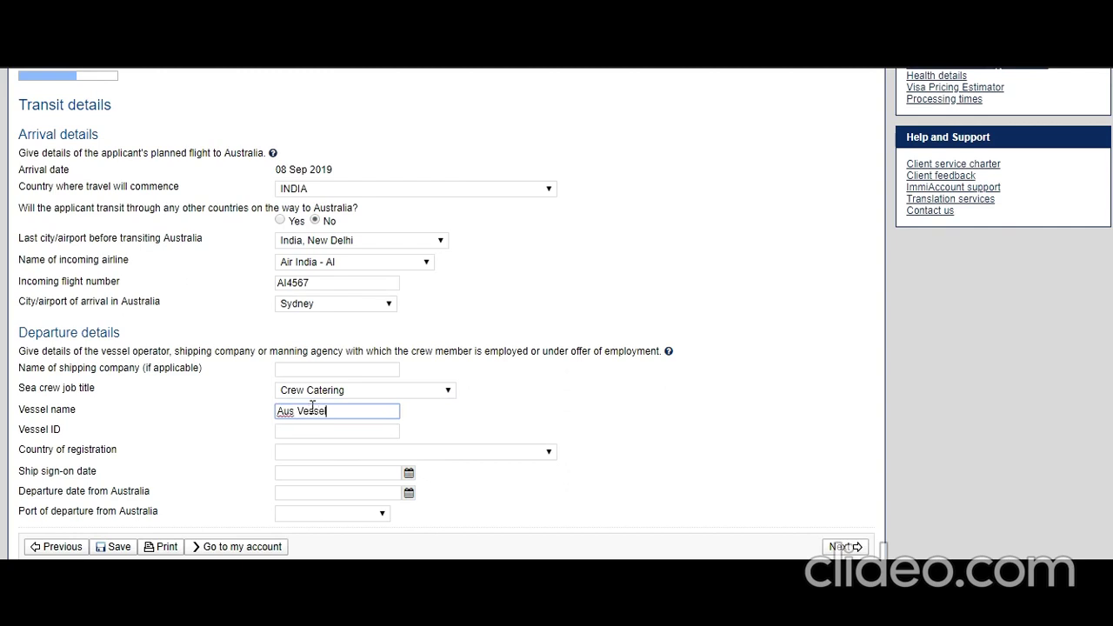
{"action": "key", "text": "Tab"}
{"action": "type", "text": "AUS5"}
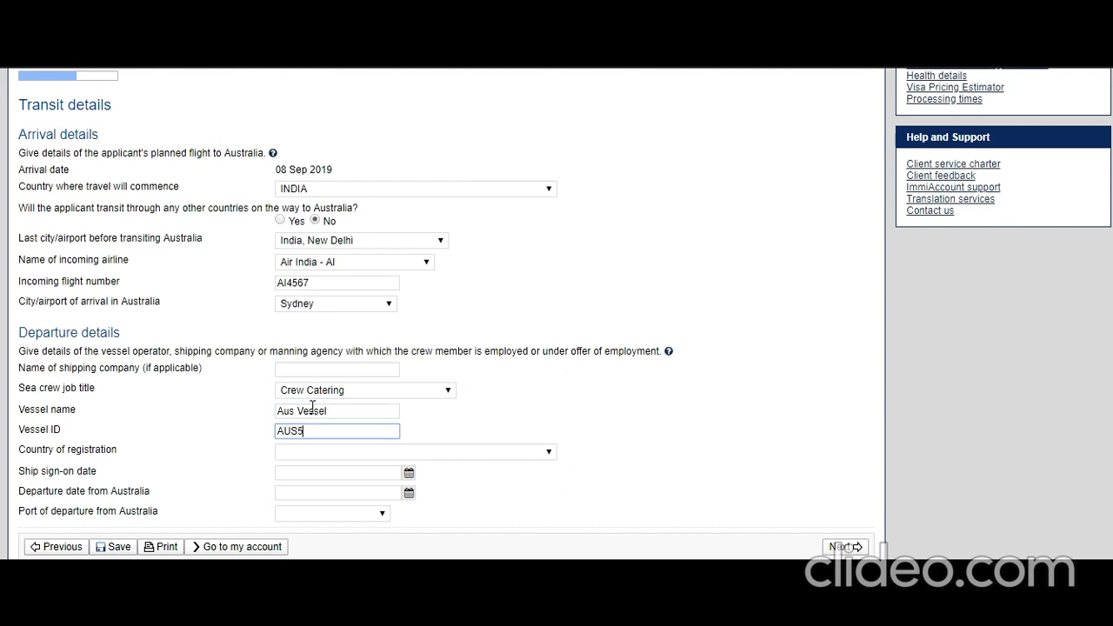
{"action": "type", "text": "6764"}
Step: Choose INDIA as the vessel's country of registration
{"action": "left_click", "coordinate": [342, 454]}
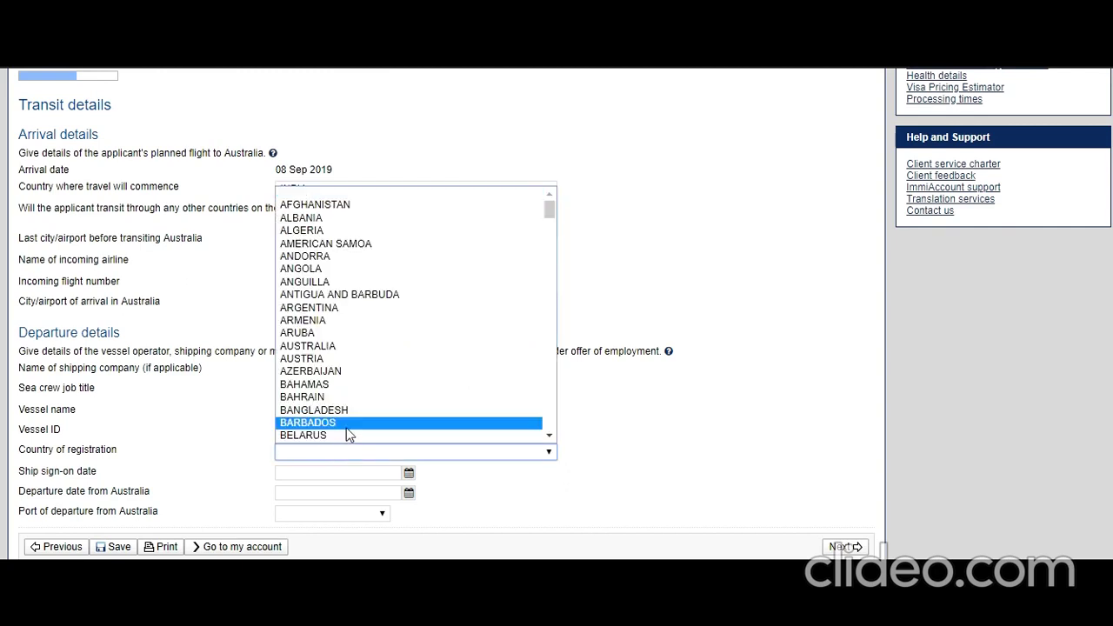
{"action": "type", "text": "i"}
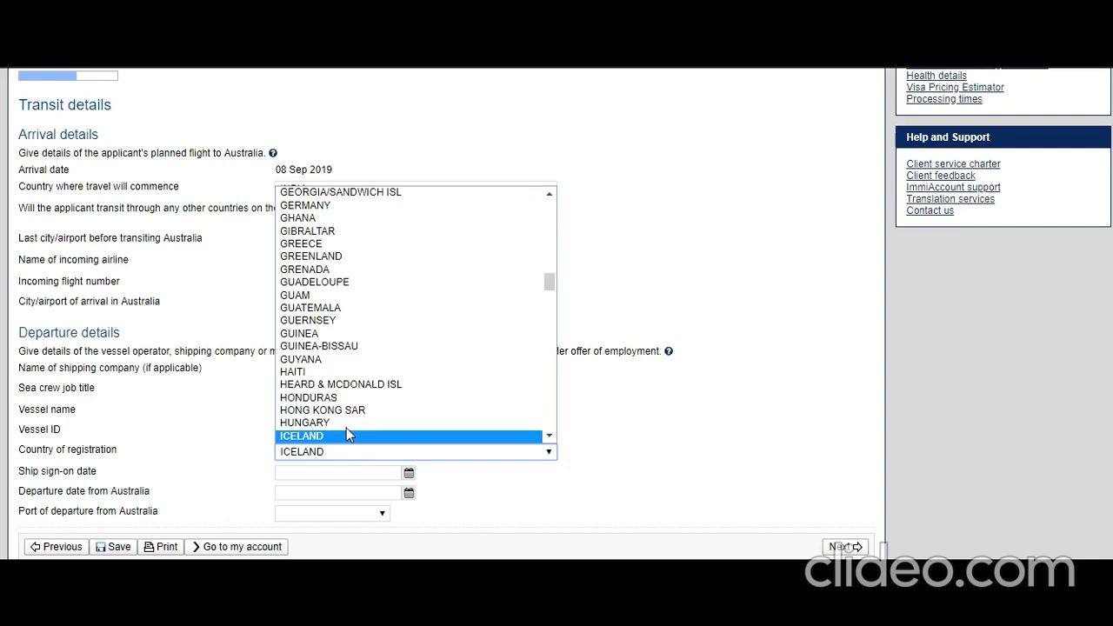
{"action": "type", "text": "n"}
{"action": "scroll", "coordinate": [319, 442], "scroll_direction": "down", "scroll_amount": 1}
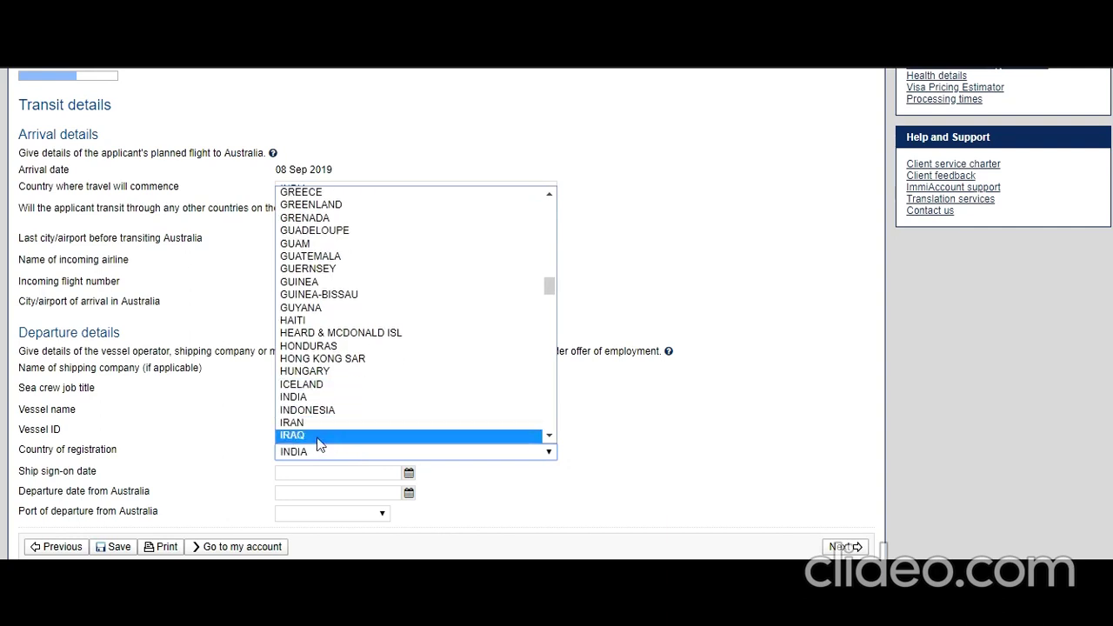
{"action": "left_click", "coordinate": [313, 401]}
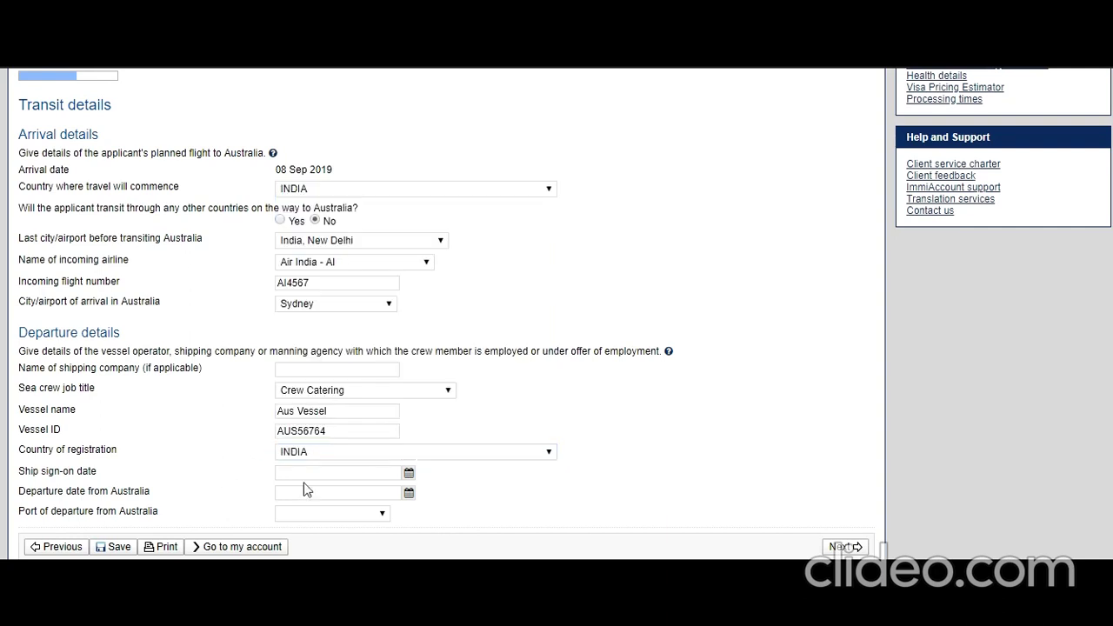
Step: Set ship sign-on date 01 Aug 2019 and departure date 09 Sep 2019
{"action": "left_click", "coordinate": [409, 473]}
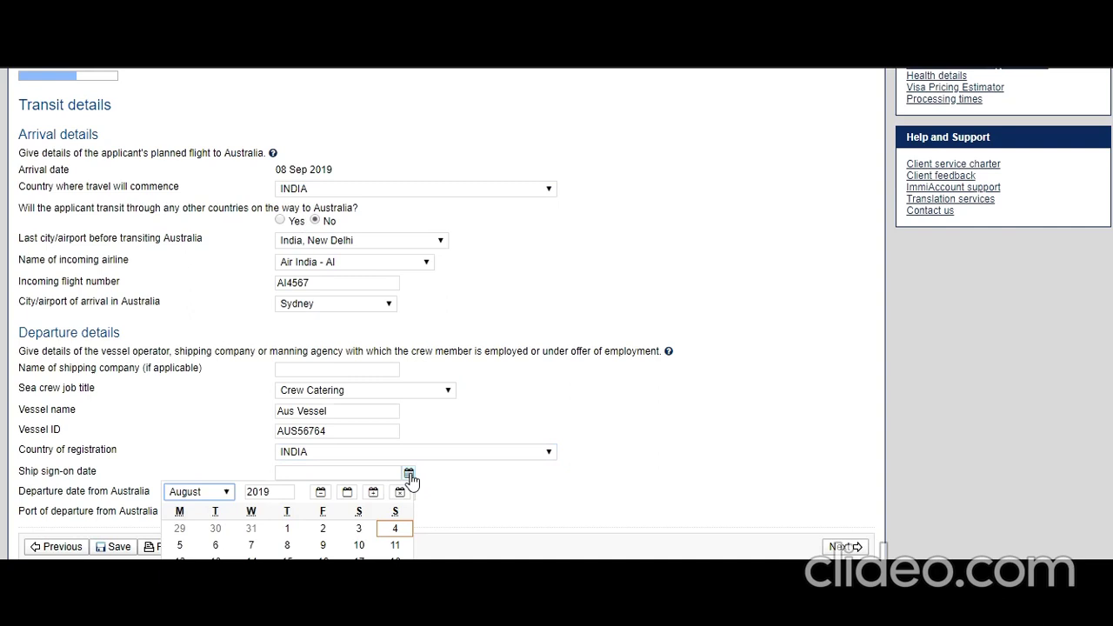
{"action": "left_click", "coordinate": [288, 529]}
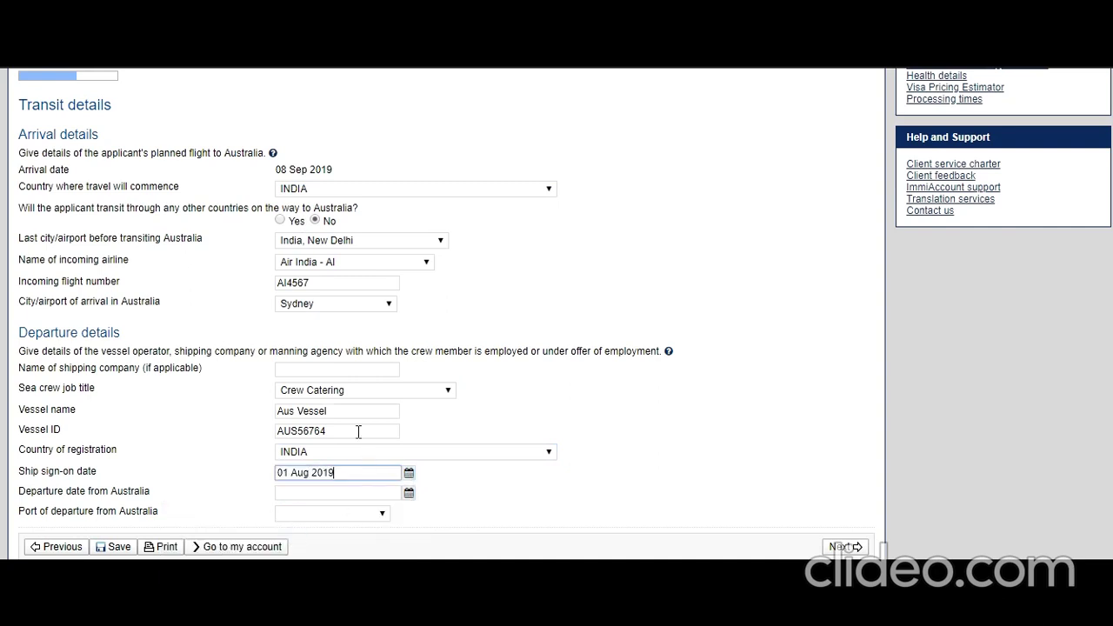
{"action": "left_click", "coordinate": [409, 494]}
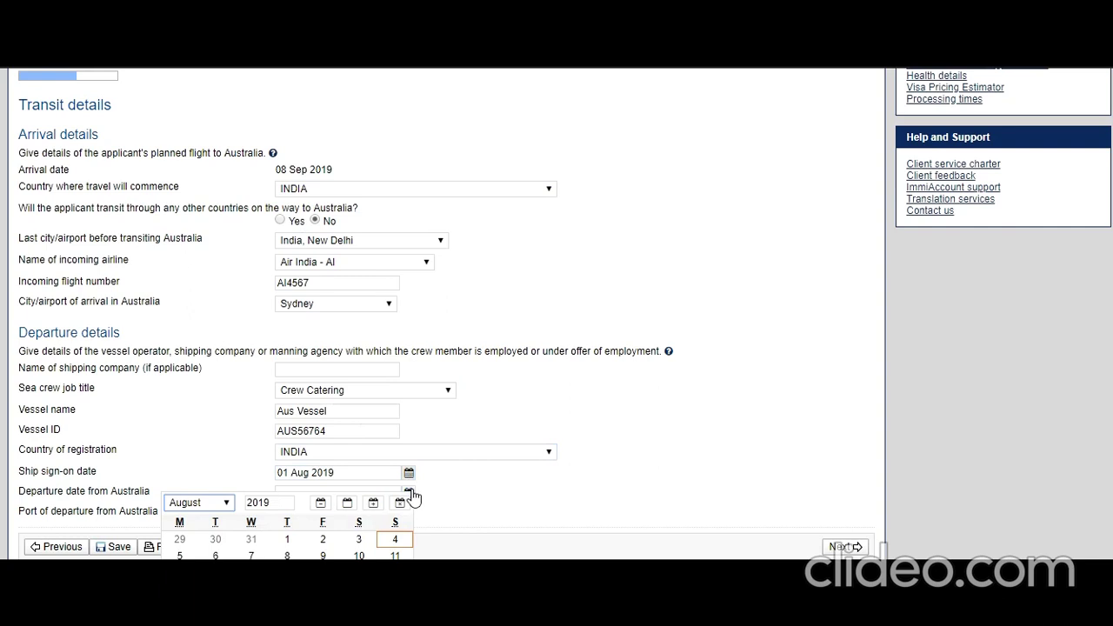
{"action": "left_click", "coordinate": [228, 504]}
{"action": "left_click", "coordinate": [219, 452]}
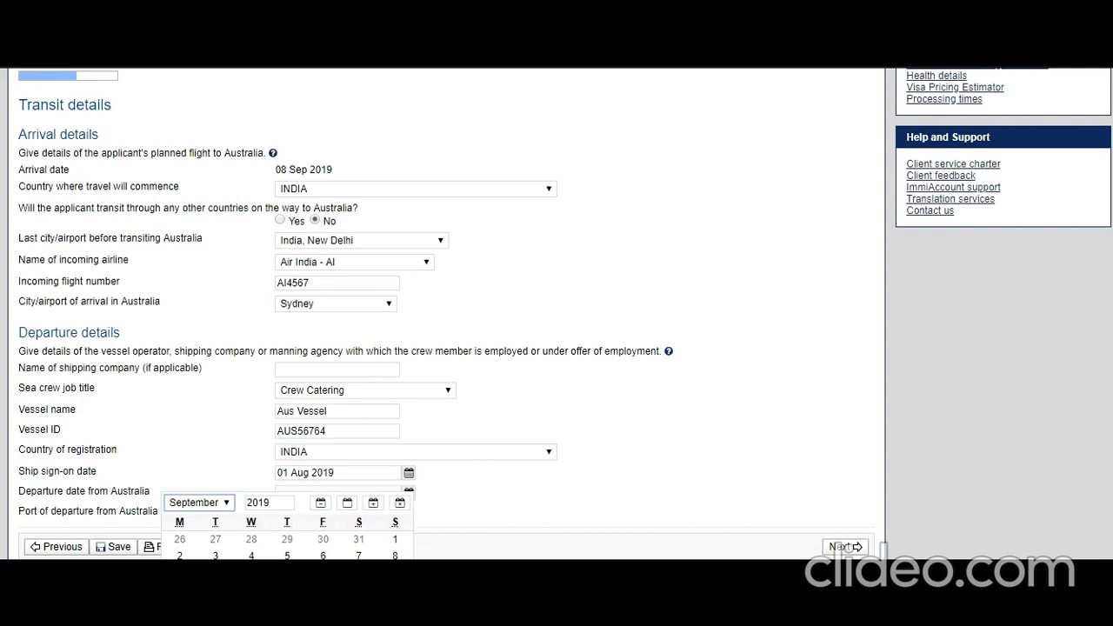
{"action": "left_click", "coordinate": [395, 555]}
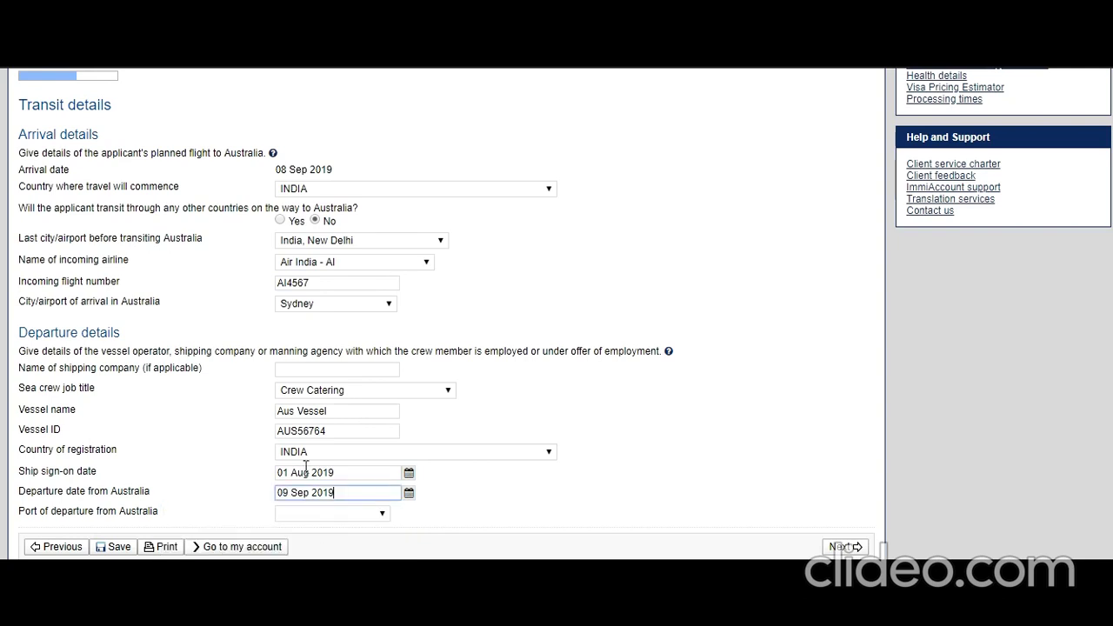
Step: Choose Sydney as the port of departure
{"action": "left_click", "coordinate": [383, 514]}
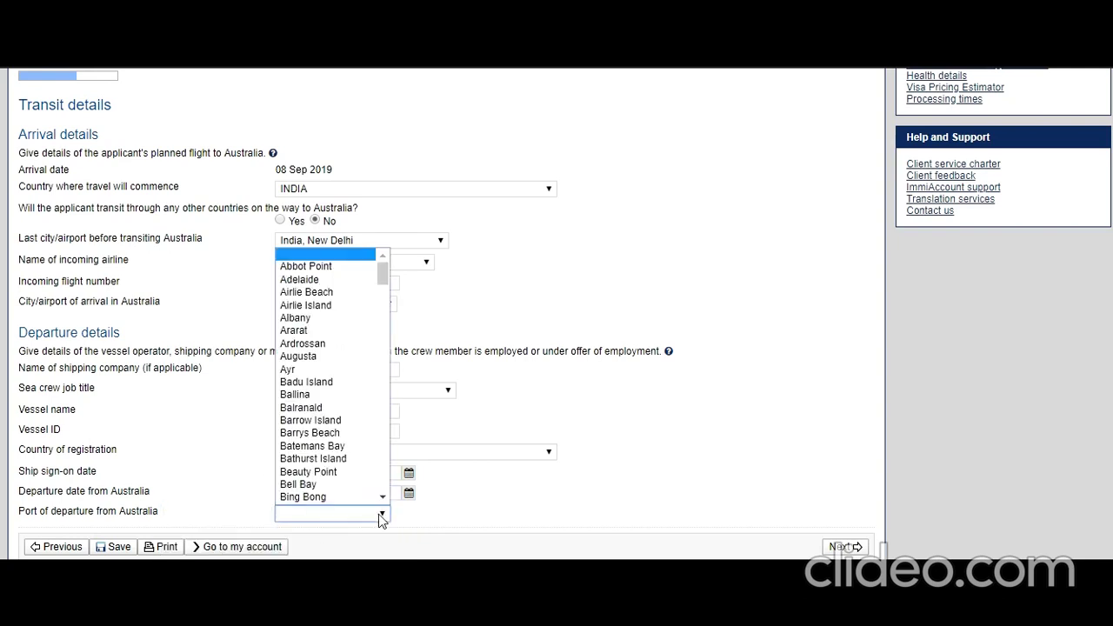
{"action": "scroll", "coordinate": [342, 354], "scroll_direction": "down", "scroll_amount": 4}
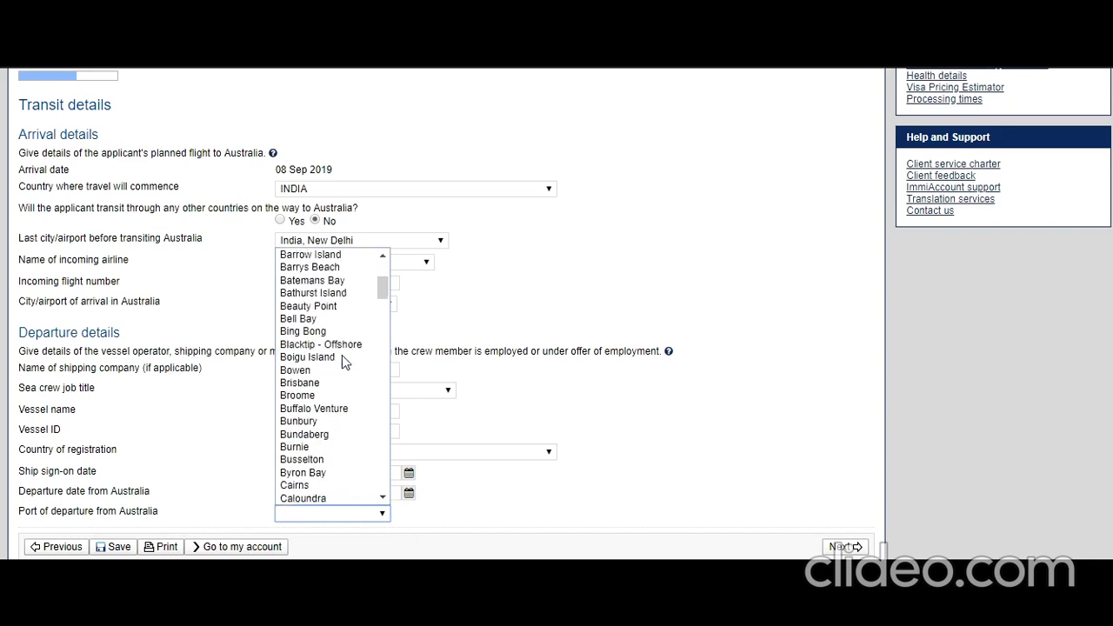
{"action": "scroll", "coordinate": [342, 354], "scroll_direction": "down", "scroll_amount": 10}
{"action": "scroll", "coordinate": [341, 355], "scroll_direction": "down", "scroll_amount": 10}
{"action": "scroll", "coordinate": [342, 357], "scroll_direction": "down", "scroll_amount": 1}
{"action": "scroll", "coordinate": [342, 356], "scroll_direction": "down", "scroll_amount": 15}
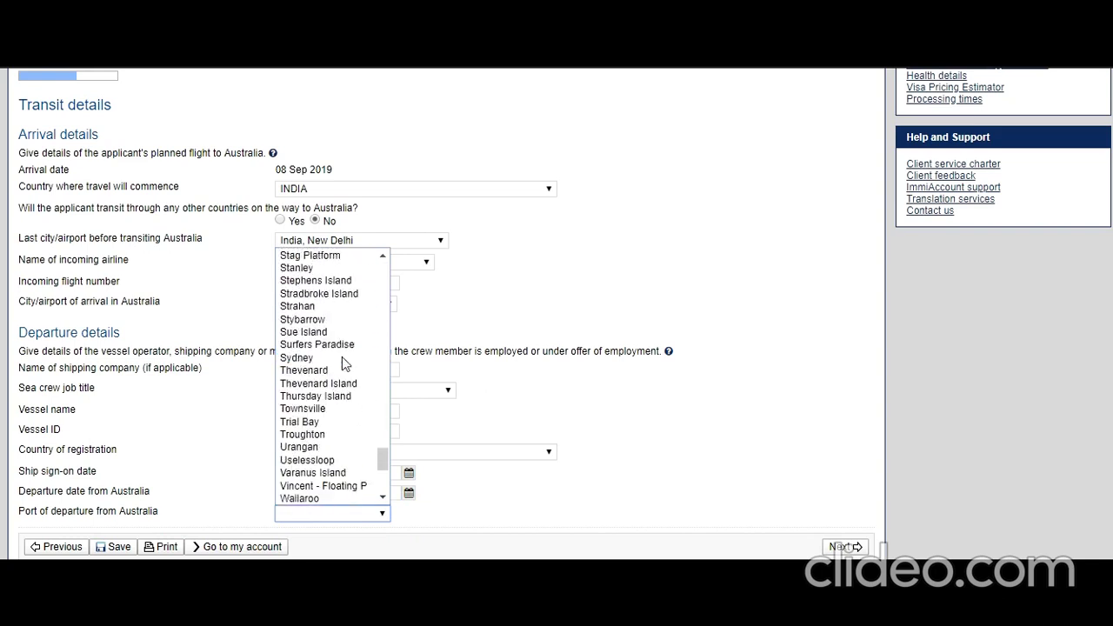
{"action": "scroll", "coordinate": [342, 356], "scroll_direction": "down", "scroll_amount": 1}
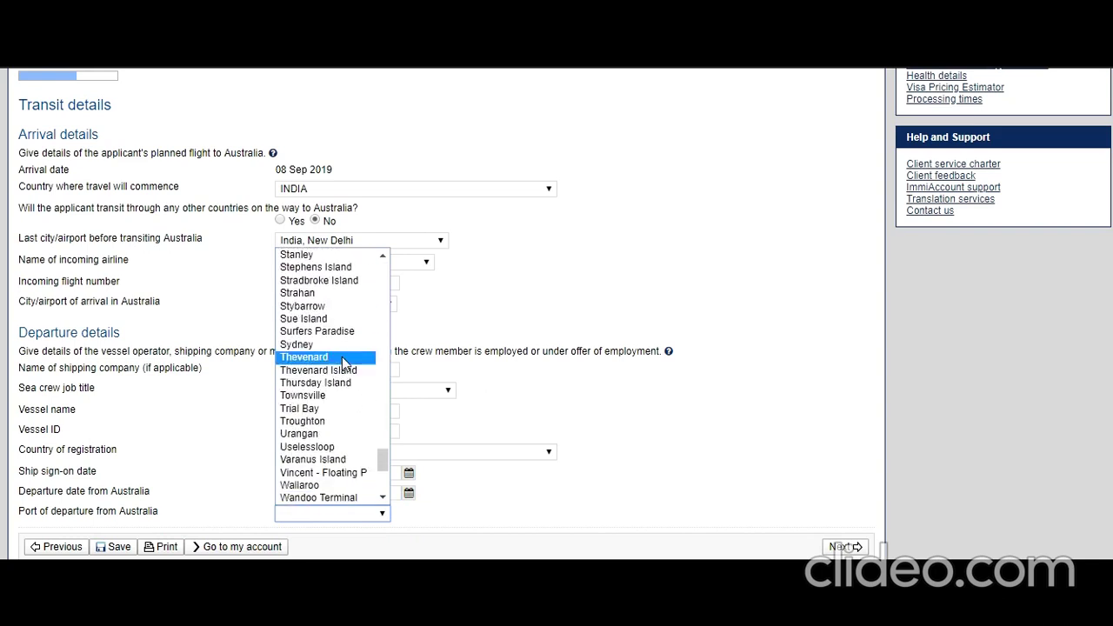
{"action": "left_click", "coordinate": [313, 344]}
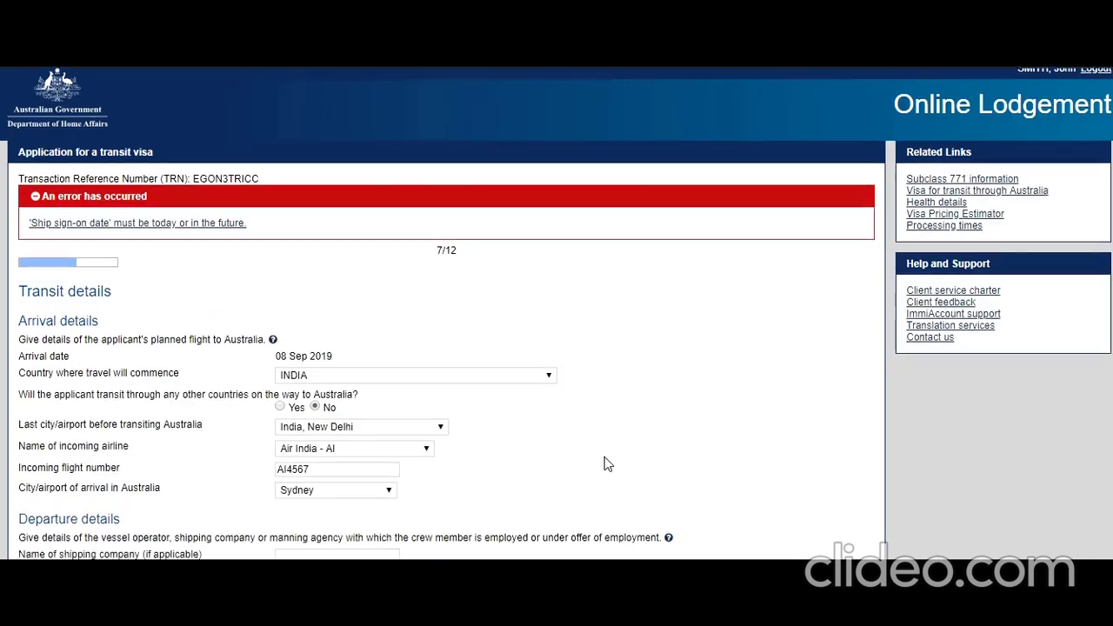
Step: Change the ship sign-on date, trying 4 and 17 August before settling on 08 Sep 2019
{"action": "scroll", "coordinate": [606, 464], "scroll_direction": "down", "scroll_amount": 3}
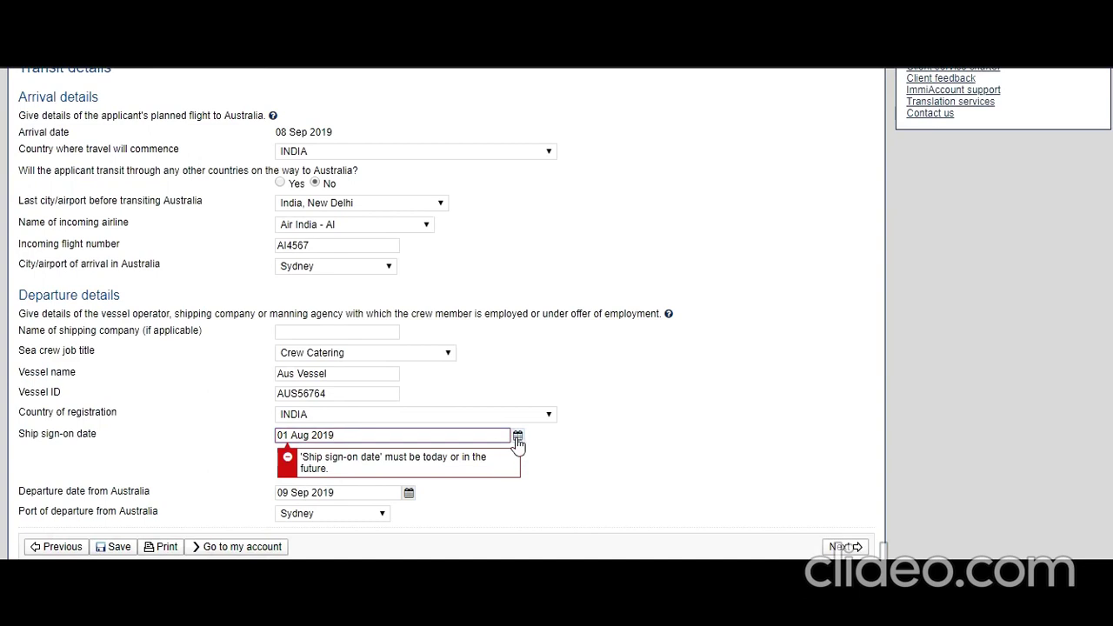
{"action": "left_click", "coordinate": [516, 437]}
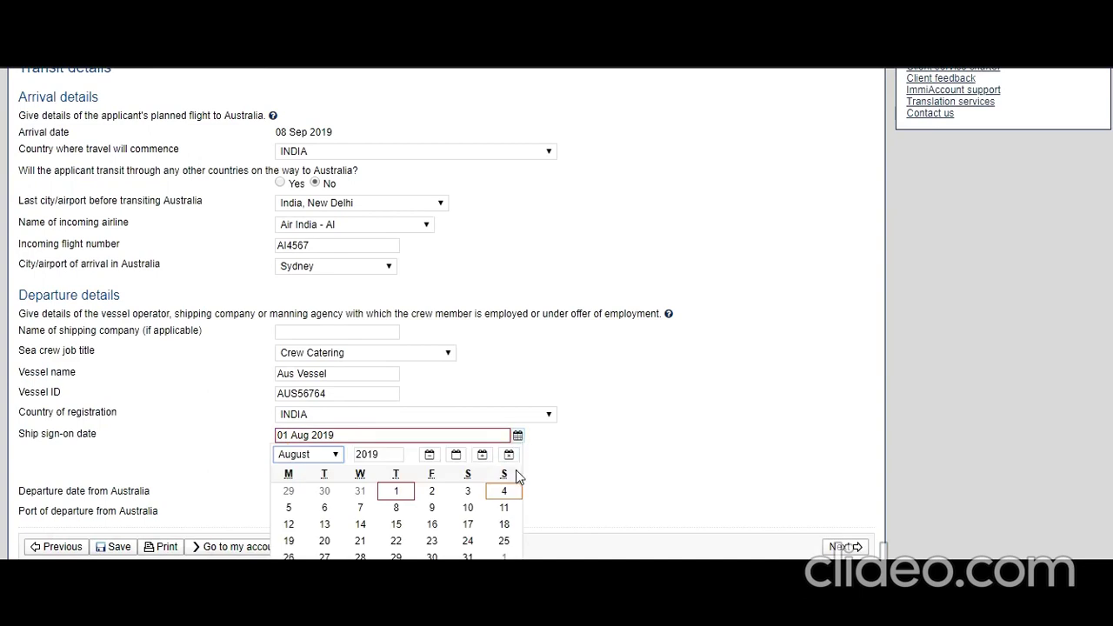
{"action": "left_click", "coordinate": [505, 494]}
{"action": "left_click", "coordinate": [517, 435]}
{"action": "left_click", "coordinate": [468, 524]}
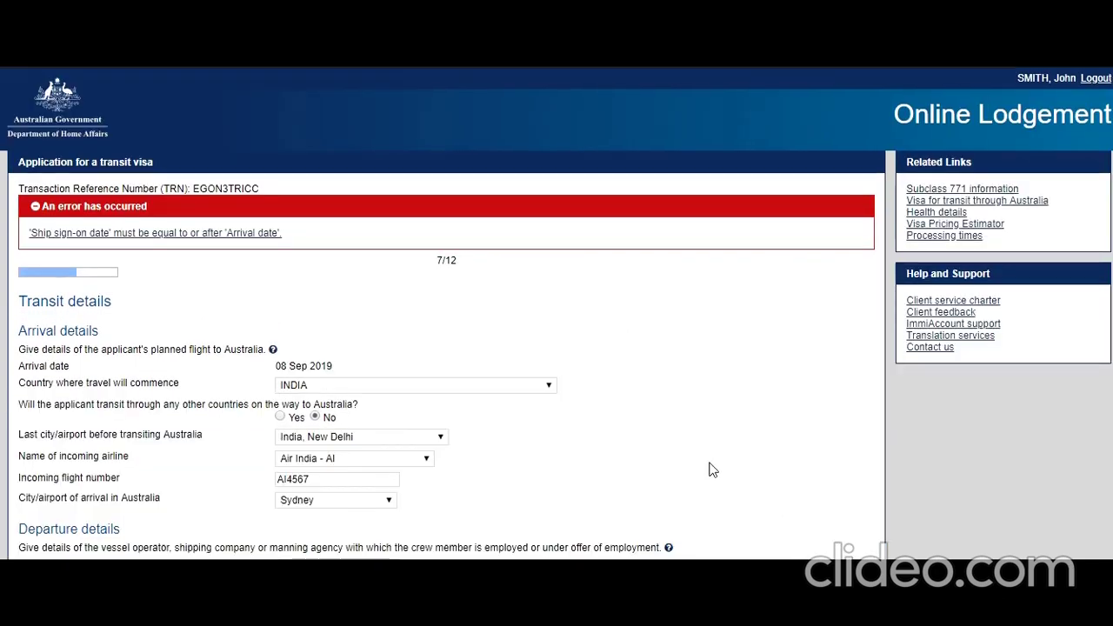
{"action": "scroll", "coordinate": [722, 472], "scroll_direction": "down", "scroll_amount": 3}
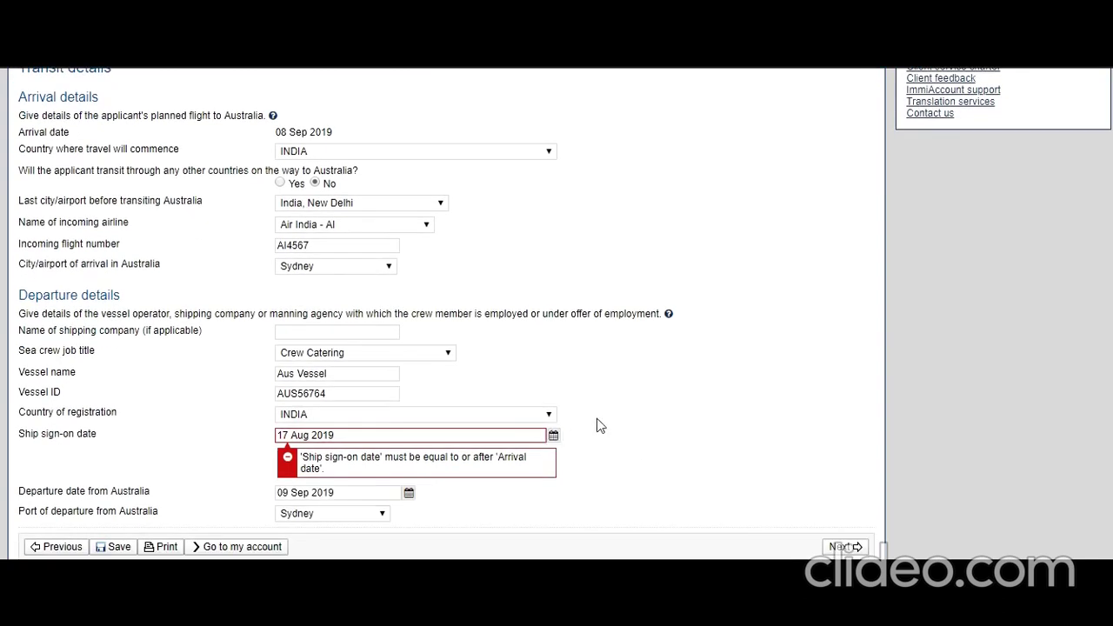
{"action": "left_click", "coordinate": [553, 434]}
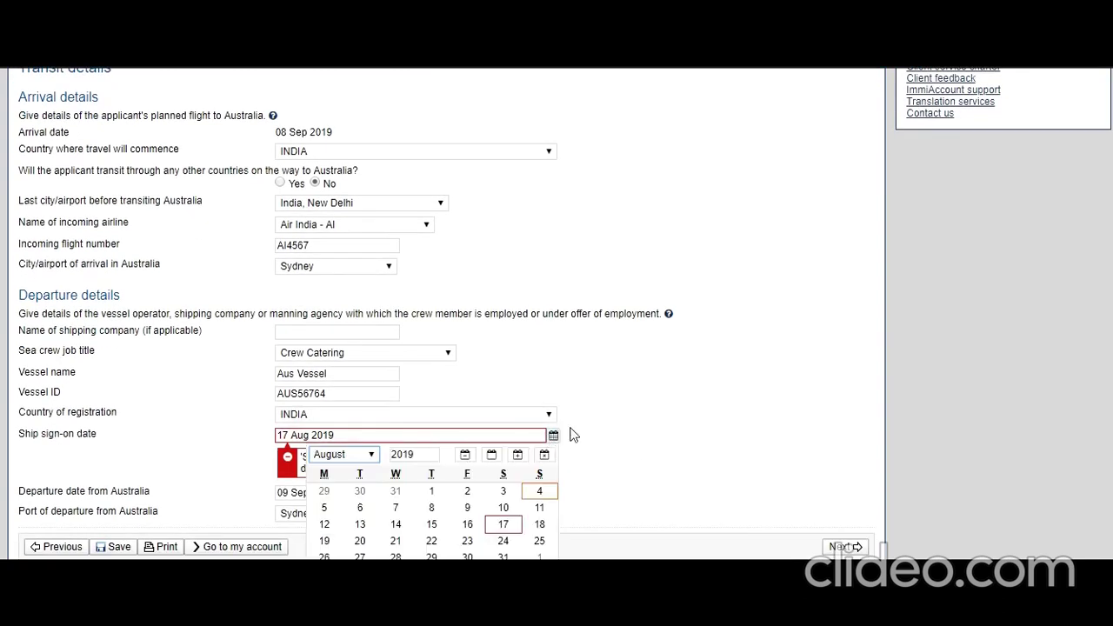
{"action": "left_click", "coordinate": [369, 455]}
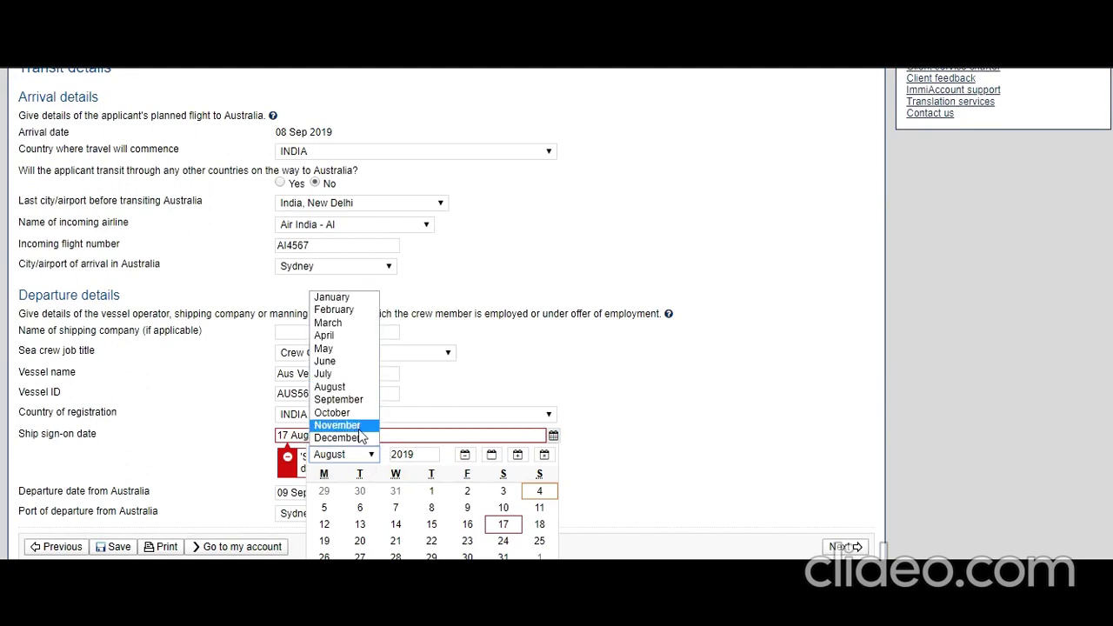
{"action": "left_click", "coordinate": [360, 400]}
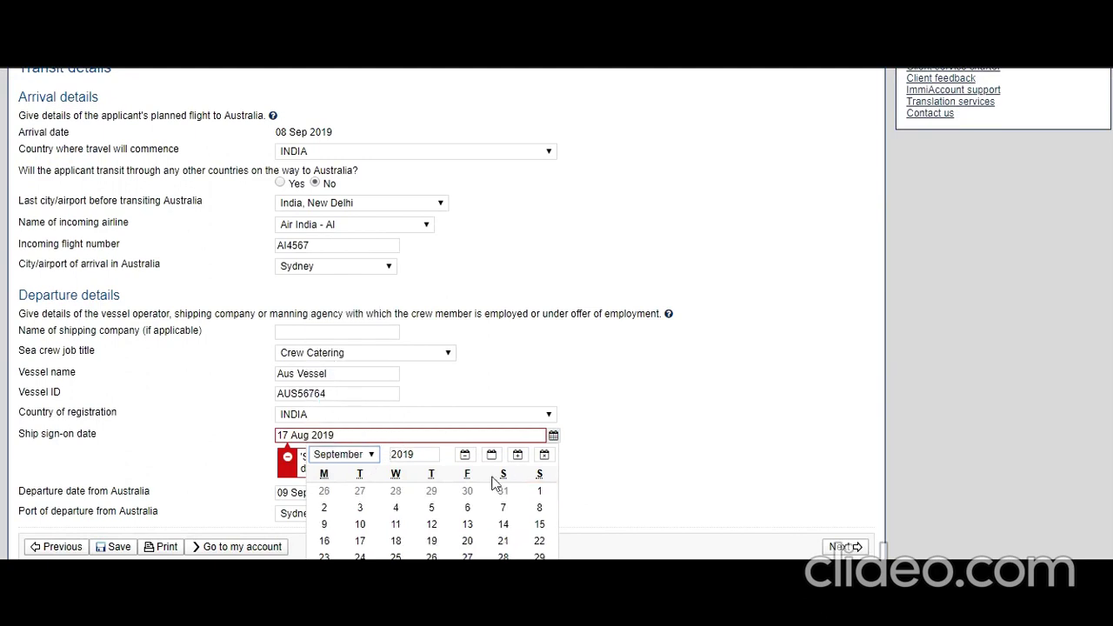
{"action": "left_click", "coordinate": [539, 508]}
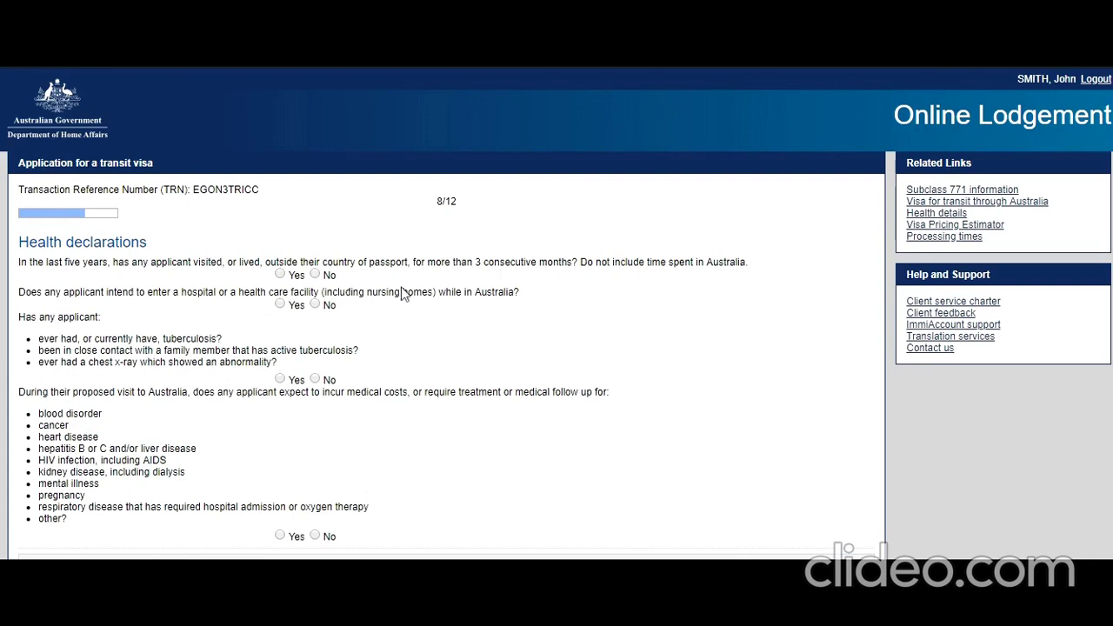
Step: Answer No to the residency, hospital, tuberculosis and medical-costs questions, then continue
{"action": "left_click", "coordinate": [315, 274]}
{"action": "left_click", "coordinate": [317, 306]}
{"action": "left_click", "coordinate": [317, 380]}
{"action": "left_click", "coordinate": [315, 537]}
{"action": "left_click", "coordinate": [780, 559]}
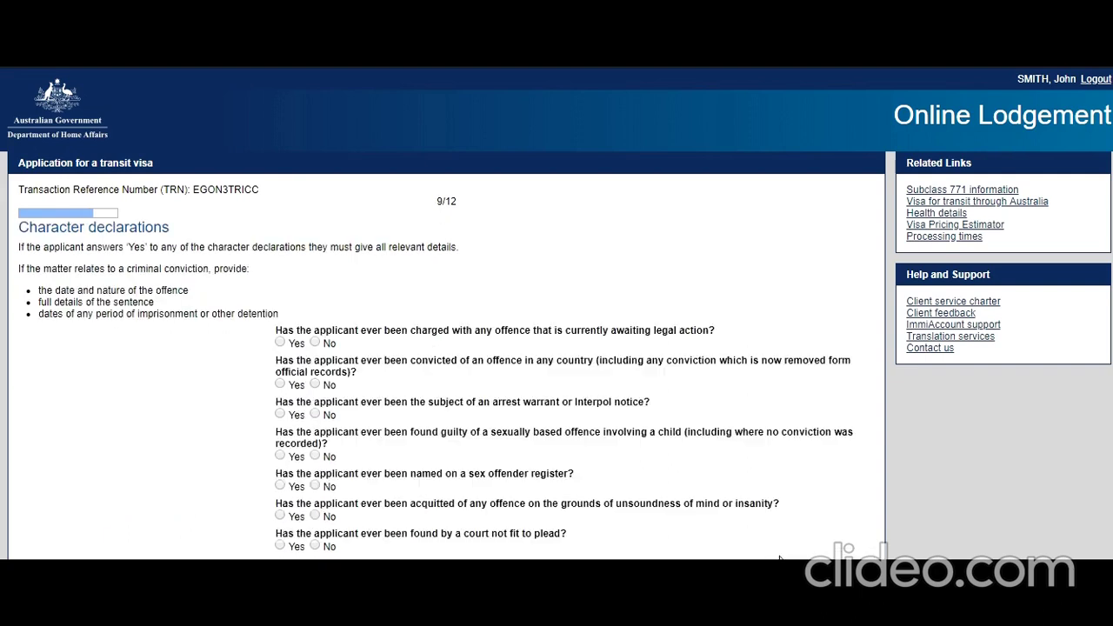
Step: Answer No to pending legal action, convictions, arrest warrants, child sex offences and sex offender register
{"action": "scroll", "coordinate": [381, 345], "scroll_direction": "down", "scroll_amount": 1}
{"action": "scroll", "coordinate": [381, 345], "scroll_direction": "down", "scroll_amount": 1}
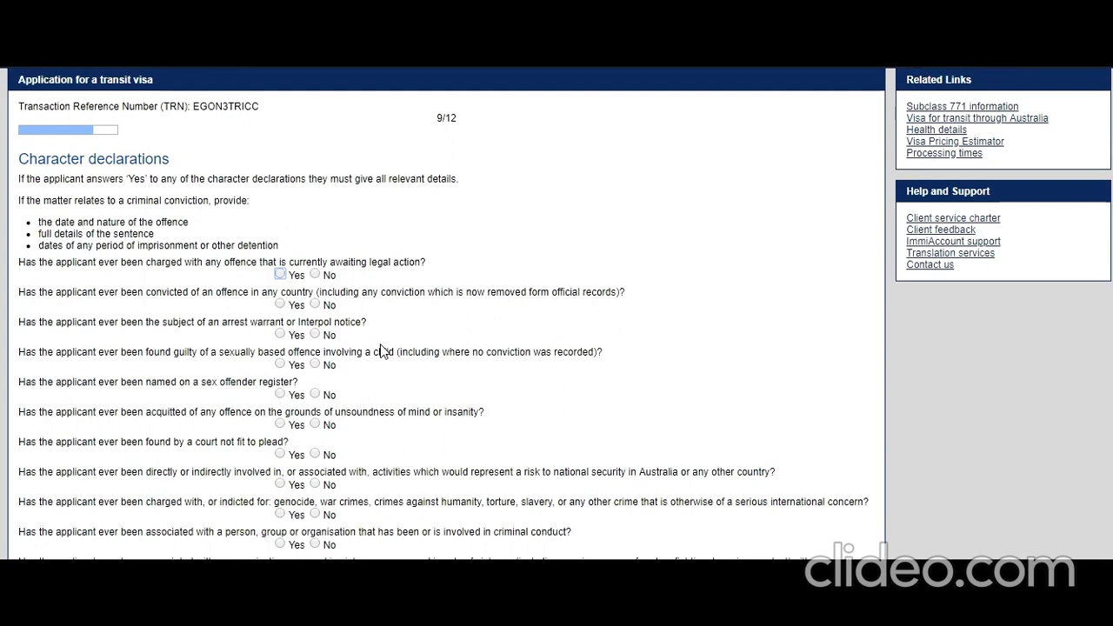
{"action": "scroll", "coordinate": [381, 352], "scroll_direction": "down", "scroll_amount": 2}
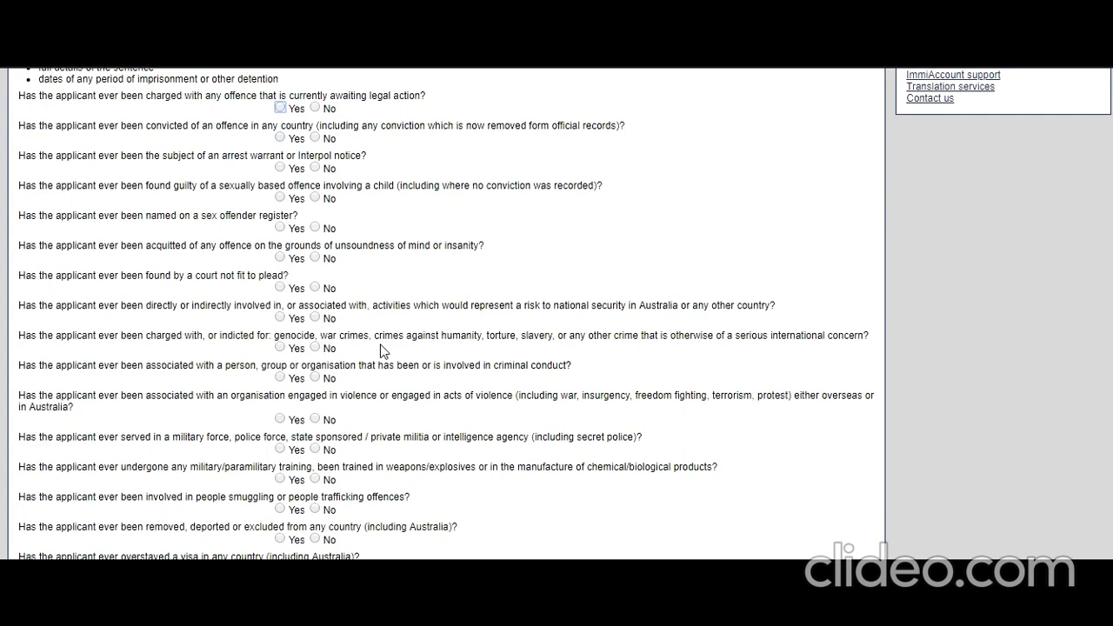
{"action": "scroll", "coordinate": [381, 350], "scroll_direction": "up", "scroll_amount": 3}
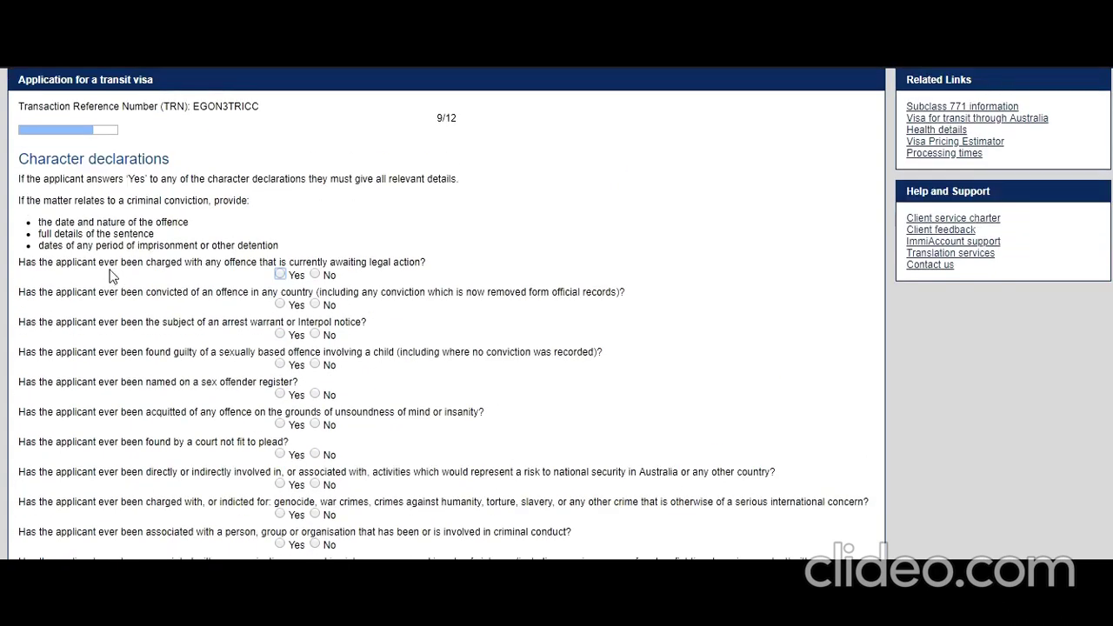
{"action": "left_click", "coordinate": [280, 275]}
{"action": "left_click", "coordinate": [315, 274]}
{"action": "left_click", "coordinate": [315, 305]}
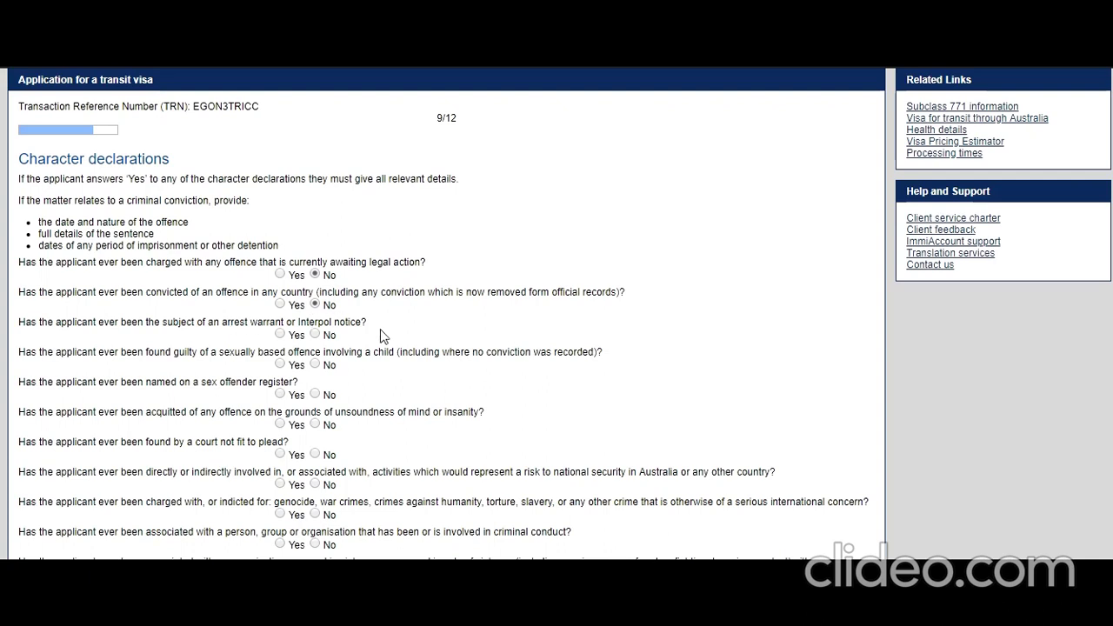
{"action": "left_click", "coordinate": [315, 335]}
{"action": "scroll", "coordinate": [292, 386], "scroll_direction": "down", "scroll_amount": 1}
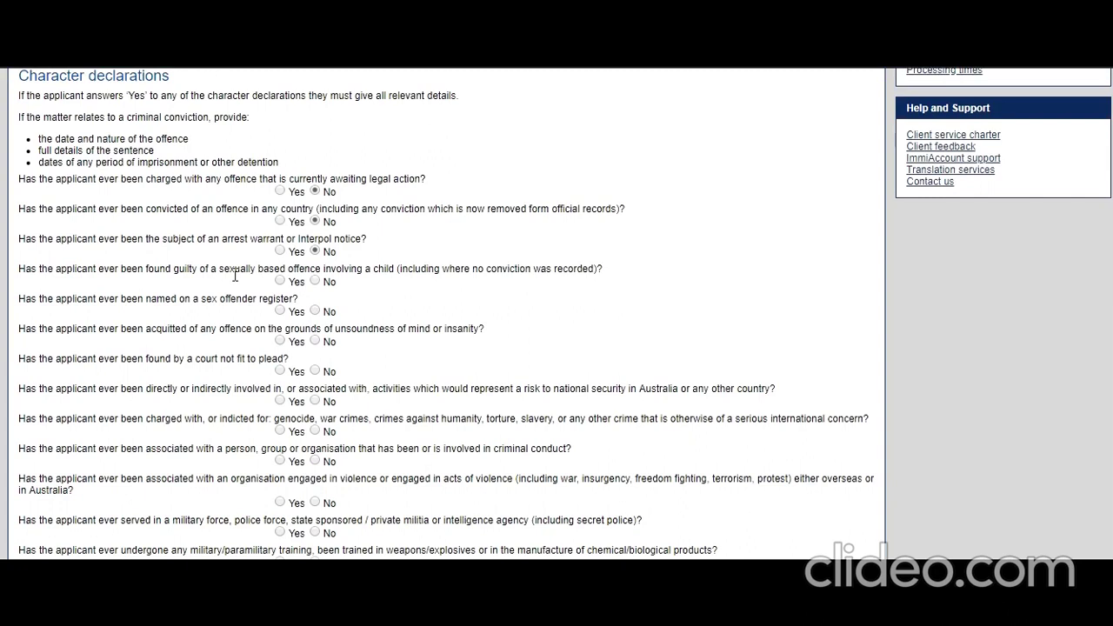
{"action": "left_click", "coordinate": [314, 282]}
{"action": "left_click", "coordinate": [316, 312]}
Step: Answer No to unsoundness acquittal, unfit to plead, national security, war crimes, criminal and violent associations
{"action": "scroll", "coordinate": [201, 338], "scroll_direction": "down", "scroll_amount": 2}
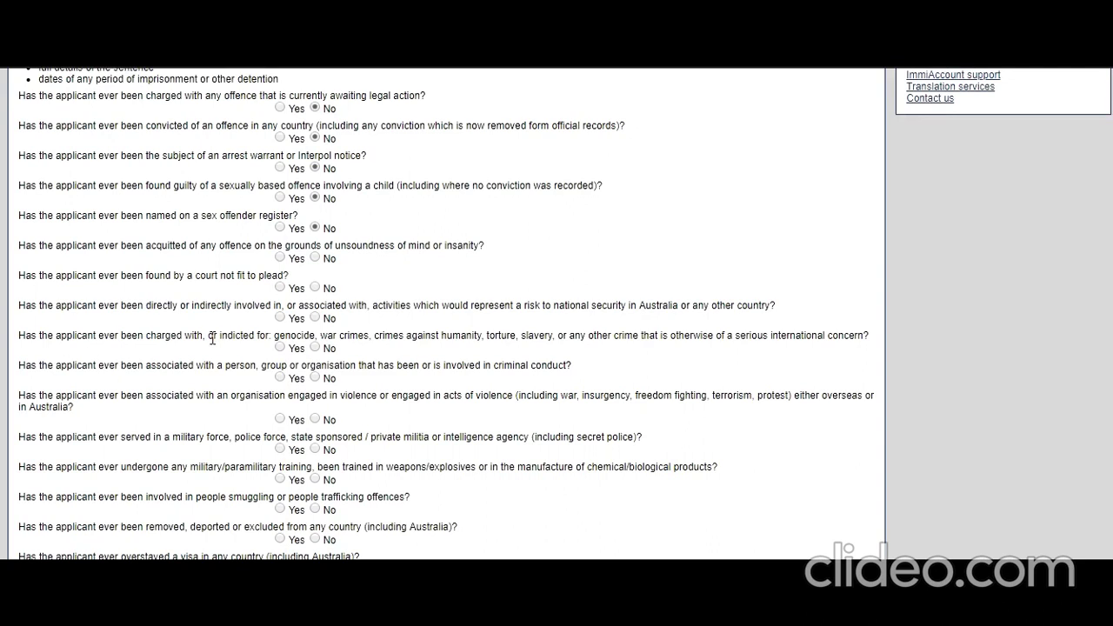
{"action": "left_click", "coordinate": [315, 257]}
{"action": "left_click", "coordinate": [314, 287]}
{"action": "left_click", "coordinate": [315, 318]}
{"action": "left_click", "coordinate": [315, 347]}
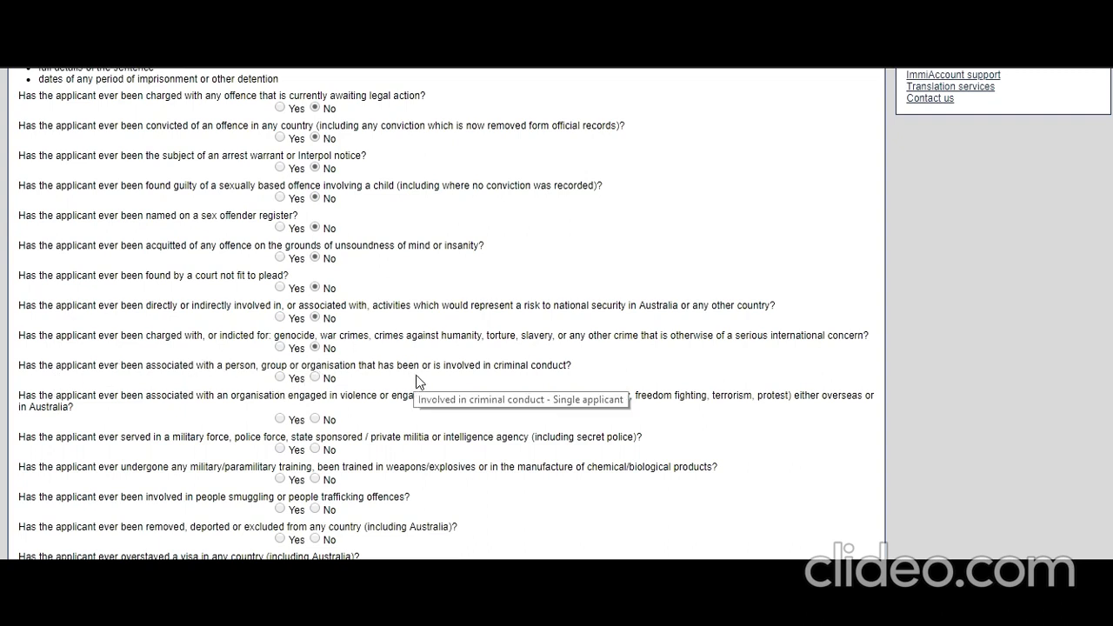
{"action": "left_click", "coordinate": [314, 379]}
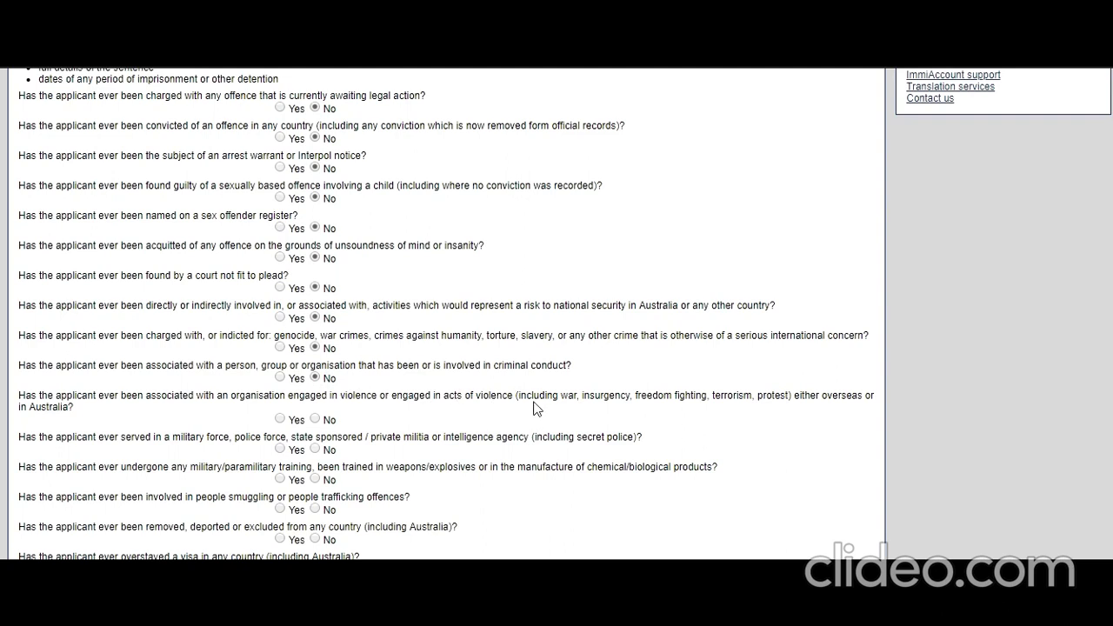
{"action": "left_click", "coordinate": [314, 418]}
{"action": "scroll", "coordinate": [195, 438], "scroll_direction": "down", "scroll_amount": 2}
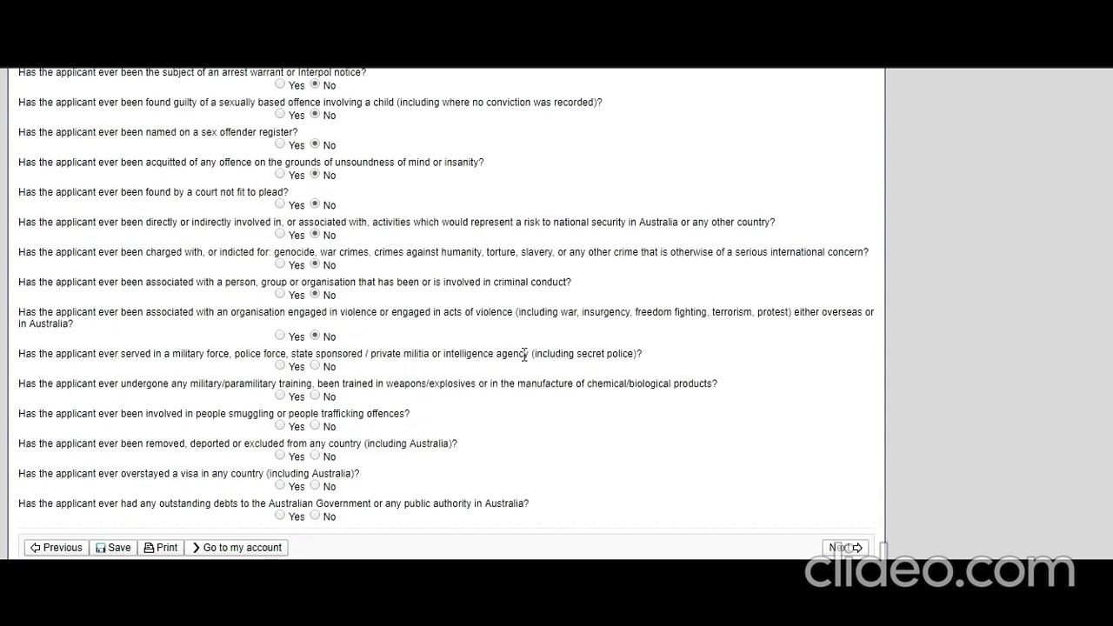
Step: Answer No to military service, weapons training, people smuggling, deportation, overstaying and government debts
{"action": "left_click", "coordinate": [315, 366]}
{"action": "left_click", "coordinate": [316, 396]}
{"action": "left_click", "coordinate": [316, 426]}
{"action": "left_click", "coordinate": [316, 456]}
{"action": "left_click", "coordinate": [316, 486]}
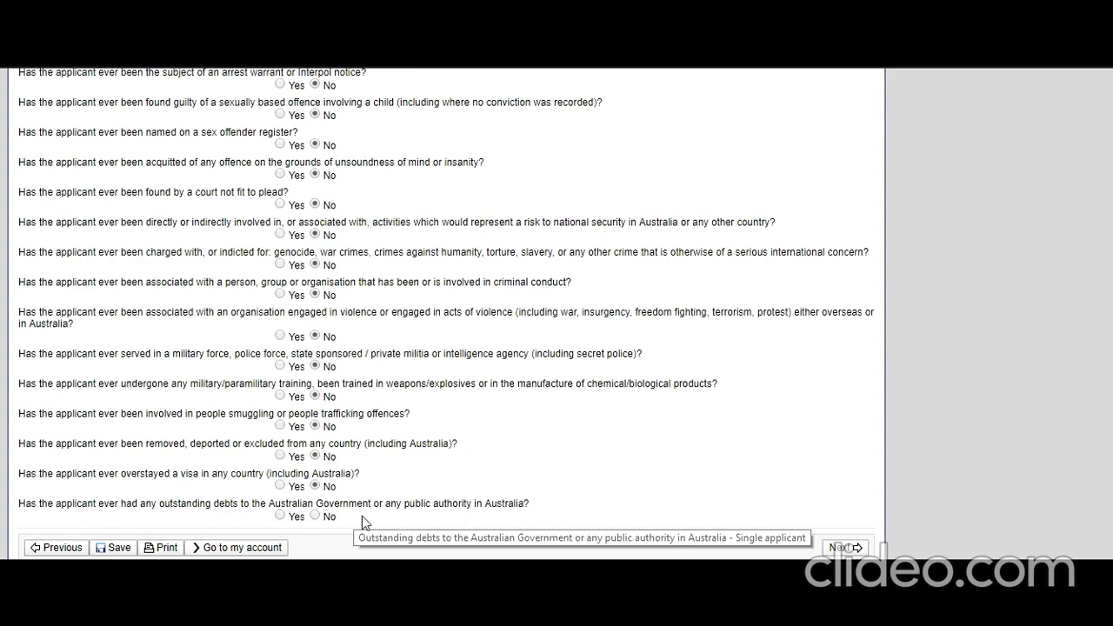
{"action": "left_click", "coordinate": [315, 517]}
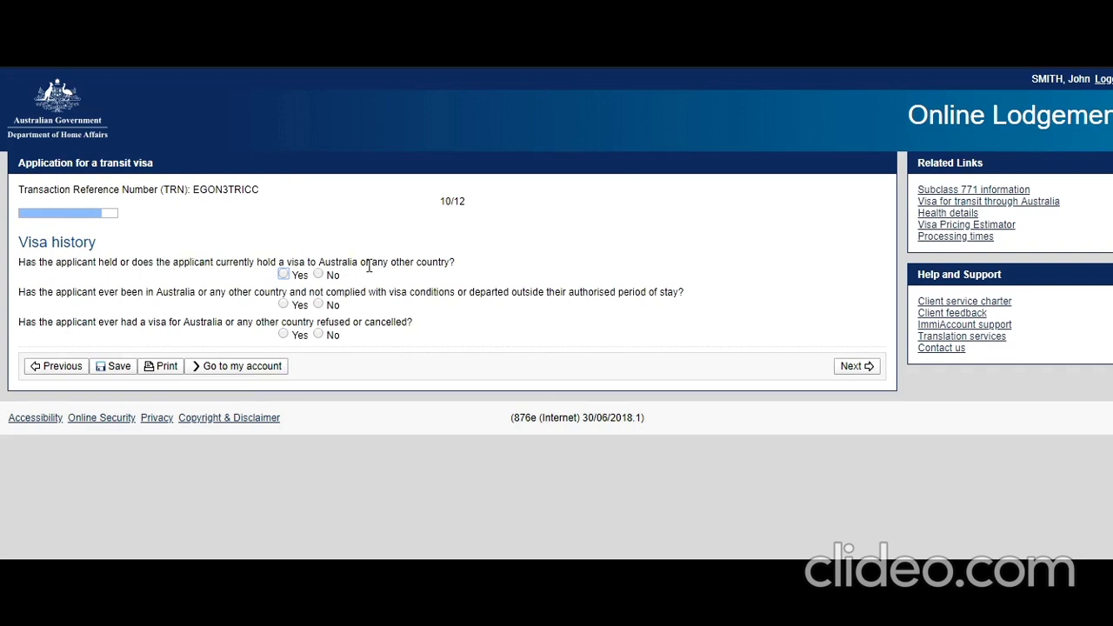
Step: Answer No to holding other visas, breaching conditions and refused visas, then continue
{"action": "left_click", "coordinate": [319, 274]}
{"action": "left_click", "coordinate": [318, 304]}
{"action": "left_click", "coordinate": [318, 334]}
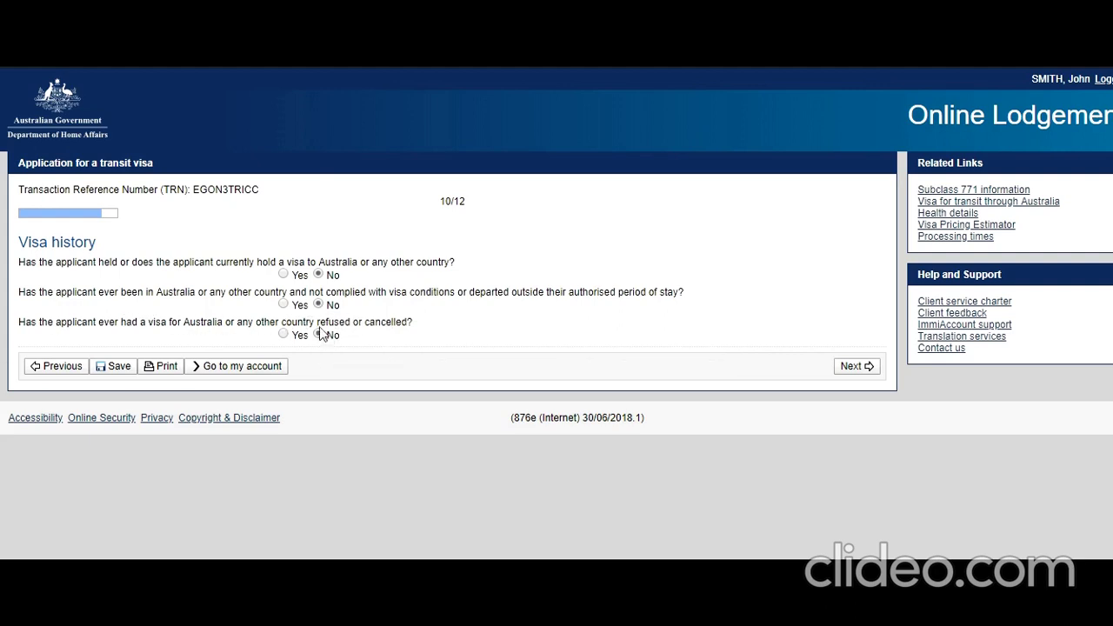
{"action": "left_click", "coordinate": [857, 372]}
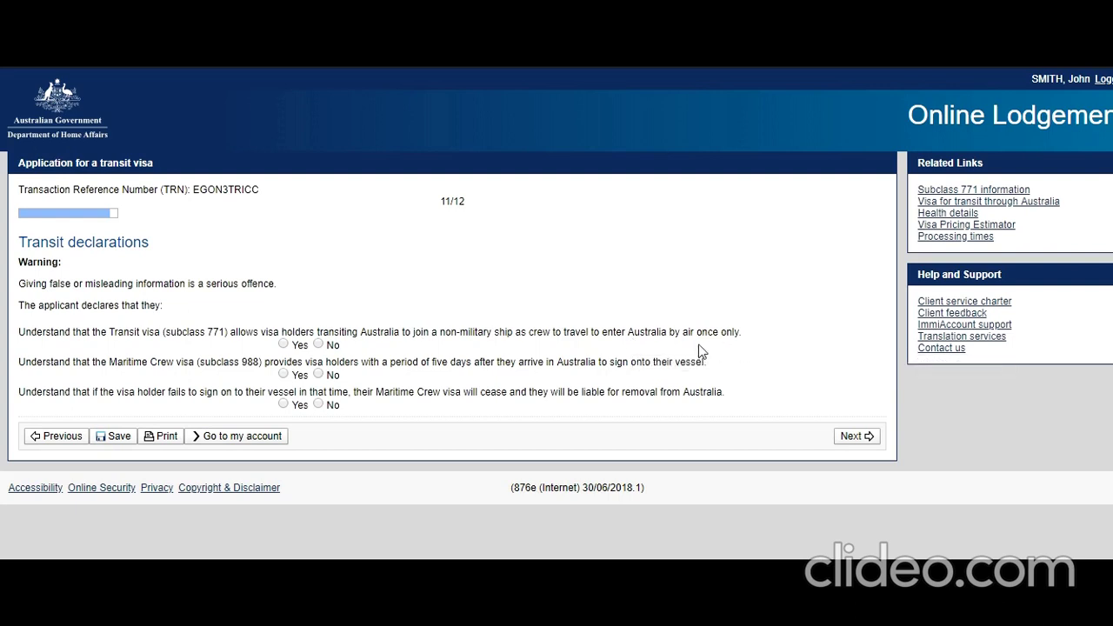
Step: Answer Yes to the transit visa, Maritime Crew visa and removal declarations, then continue
{"action": "left_click", "coordinate": [283, 345]}
{"action": "left_click", "coordinate": [282, 375]}
{"action": "left_click", "coordinate": [283, 404]}
{"action": "left_click", "coordinate": [868, 437]}
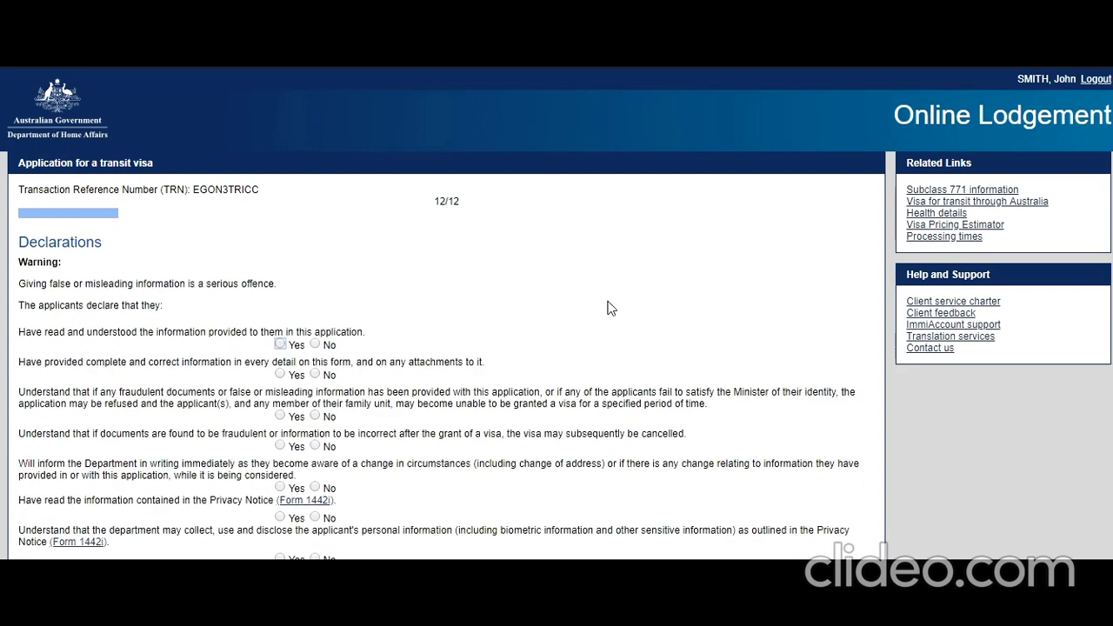
Step: Answer Yes to the accuracy, fraudulent documents, cancellation, change reporting, privacy and personal-information statements
{"action": "scroll", "coordinate": [609, 308], "scroll_direction": "down", "scroll_amount": 1}
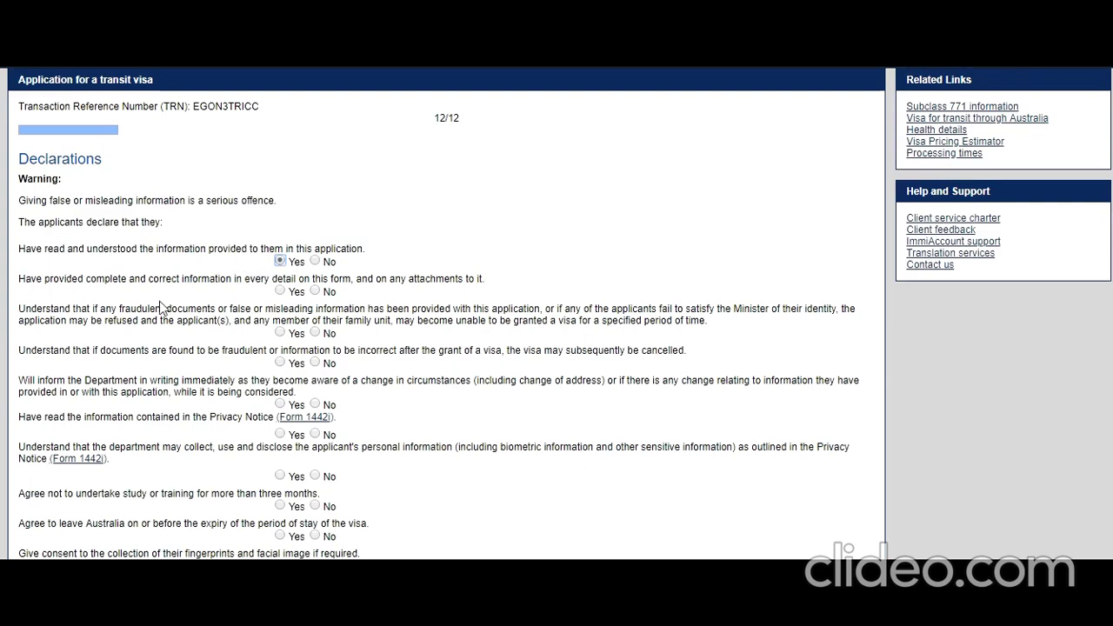
{"action": "left_click", "coordinate": [280, 291]}
{"action": "scroll", "coordinate": [208, 331], "scroll_direction": "down", "scroll_amount": 1}
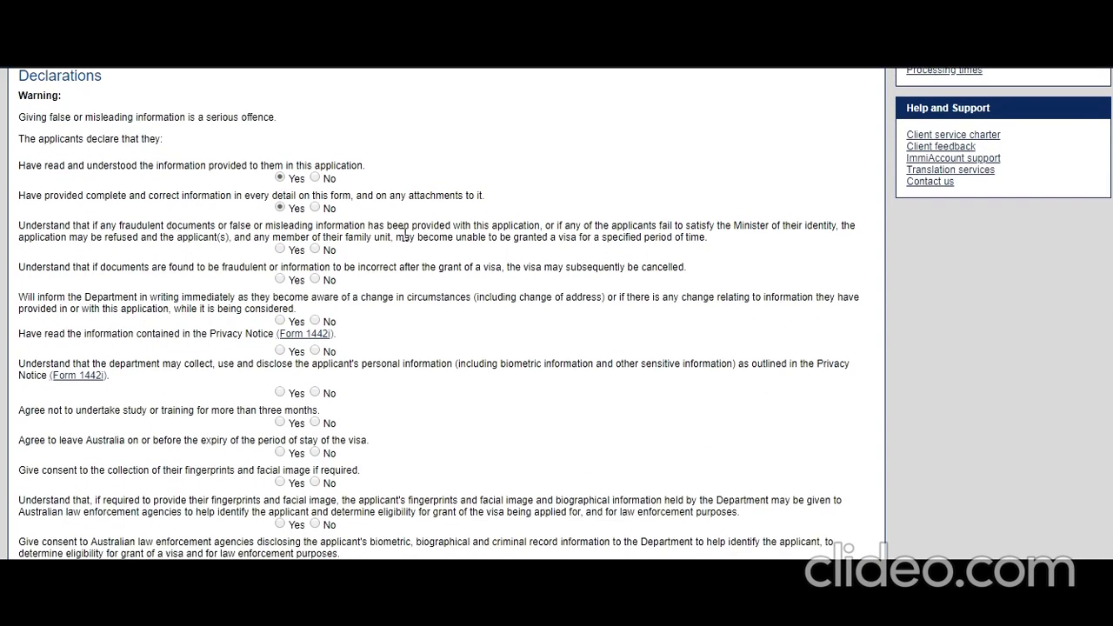
{"action": "left_click", "coordinate": [280, 249]}
{"action": "left_click", "coordinate": [280, 279]}
{"action": "left_click", "coordinate": [280, 321]}
{"action": "left_click", "coordinate": [281, 350]}
{"action": "left_click", "coordinate": [280, 393]}
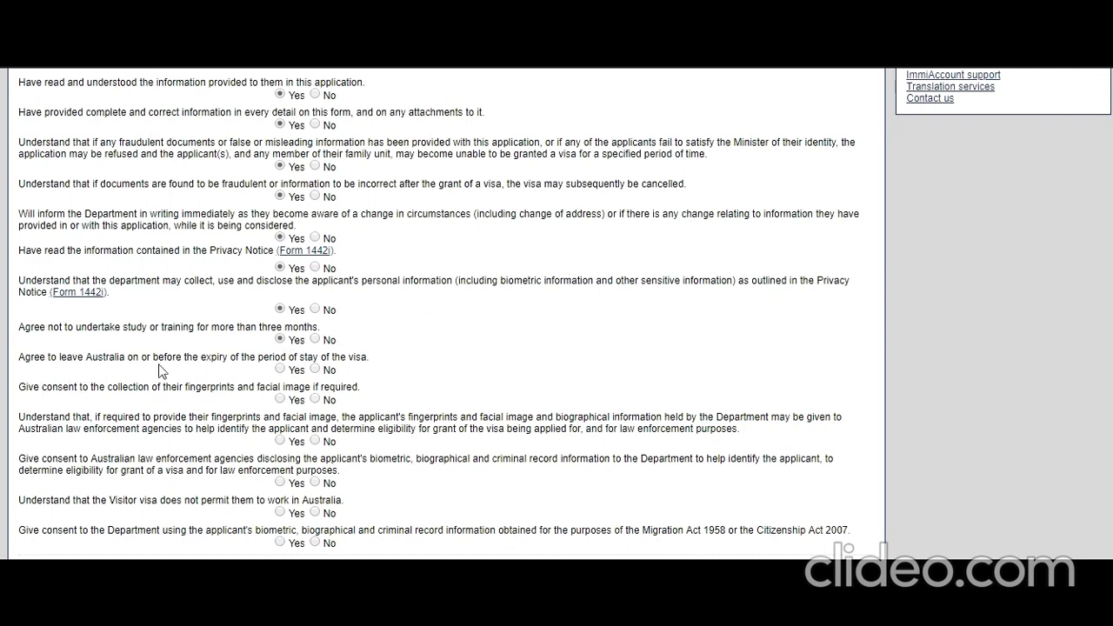
Step: Answer Yes to leaving Australia, biometrics collection and sharing, records disclosure and the no-work statement
{"action": "left_click", "coordinate": [280, 369]}
{"action": "left_click", "coordinate": [280, 400]}
{"action": "scroll", "coordinate": [14, 424], "scroll_direction": "down", "scroll_amount": 1}
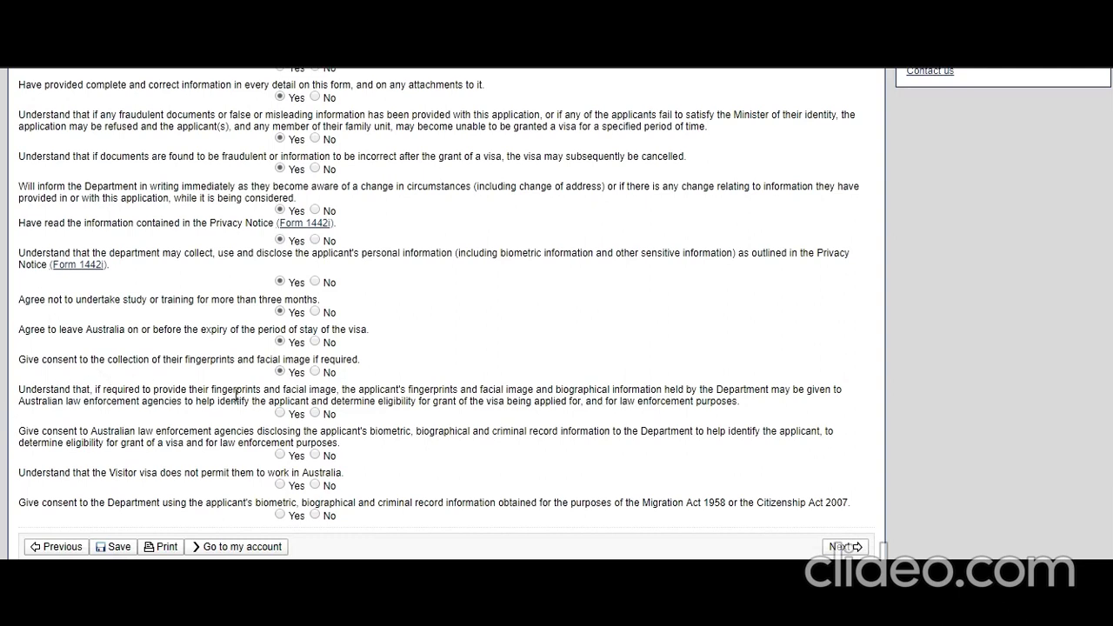
{"action": "left_click", "coordinate": [280, 413]}
{"action": "left_click", "coordinate": [294, 457]}
{"action": "left_click", "coordinate": [281, 485]}
Step: Consent to the Department using biometric information and reach the Review Page
{"action": "left_click", "coordinate": [280, 514]}
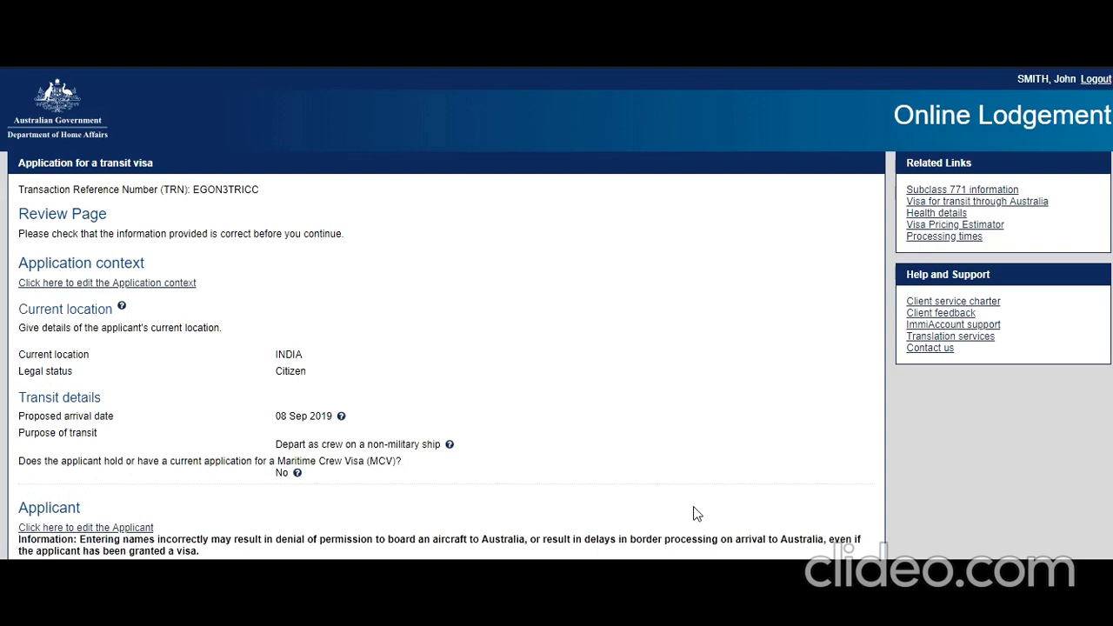
{"action": "scroll", "coordinate": [694, 513], "scroll_direction": "down", "scroll_amount": 2}
{"action": "scroll", "coordinate": [694, 513], "scroll_direction": "down", "scroll_amount": 2}
{"action": "scroll", "coordinate": [693, 513], "scroll_direction": "down", "scroll_amount": 4}
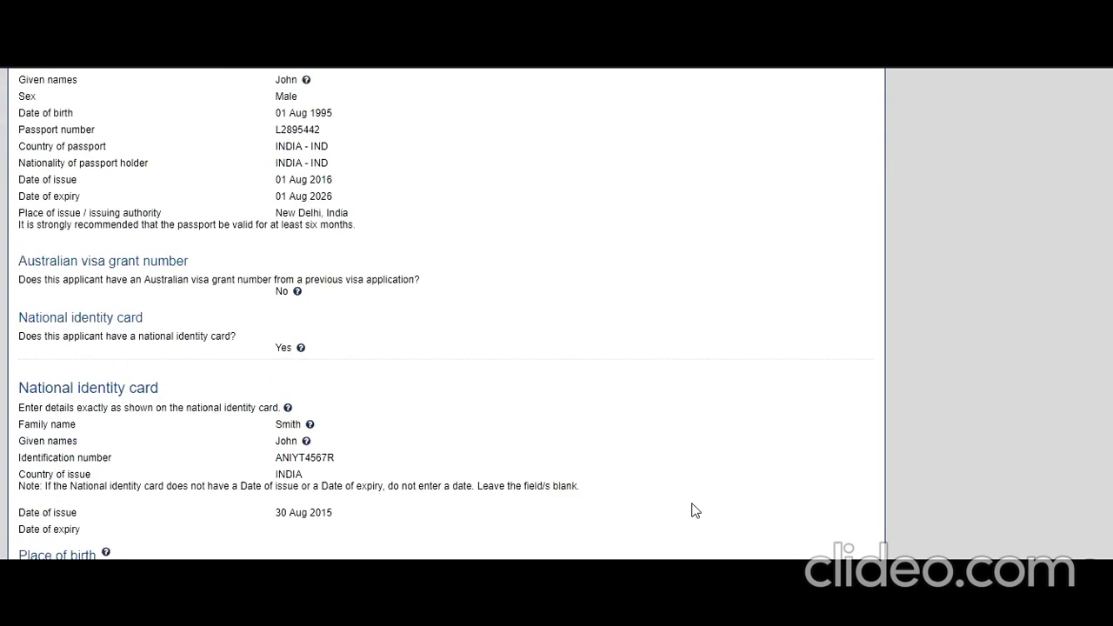
{"action": "scroll", "coordinate": [693, 511], "scroll_direction": "down", "scroll_amount": 2}
Step: Read through the Review Page to its end, checking all details and Yes declarations
{"action": "scroll", "coordinate": [696, 510], "scroll_direction": "down", "scroll_amount": 3}
{"action": "scroll", "coordinate": [692, 509], "scroll_direction": "down", "scroll_amount": 3}
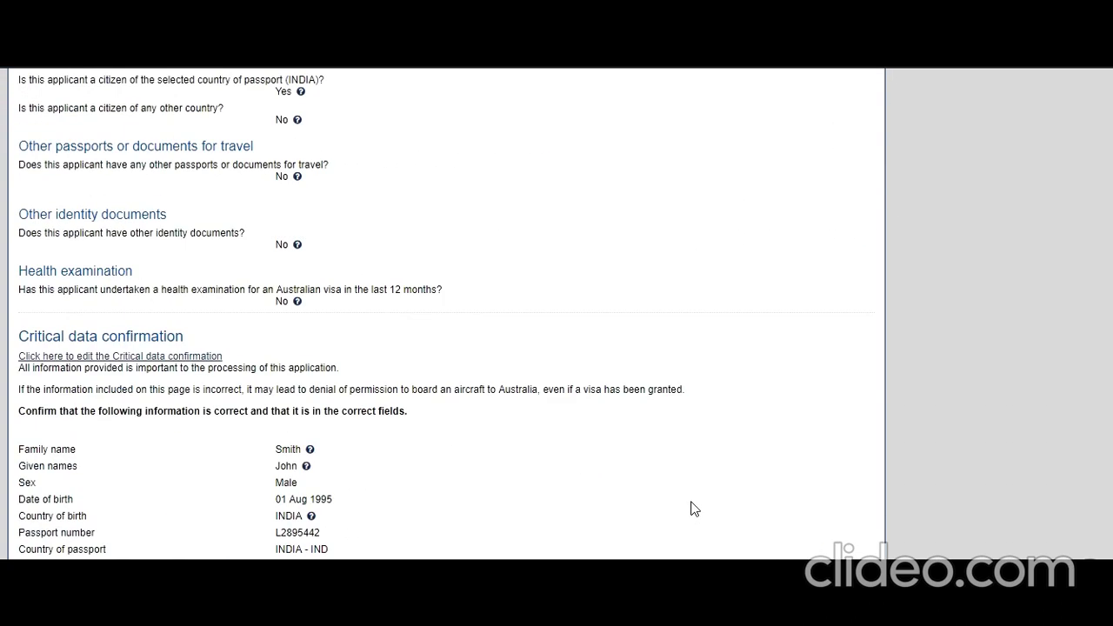
{"action": "scroll", "coordinate": [693, 509], "scroll_direction": "down", "scroll_amount": 3}
{"action": "scroll", "coordinate": [693, 509], "scroll_direction": "down", "scroll_amount": 1}
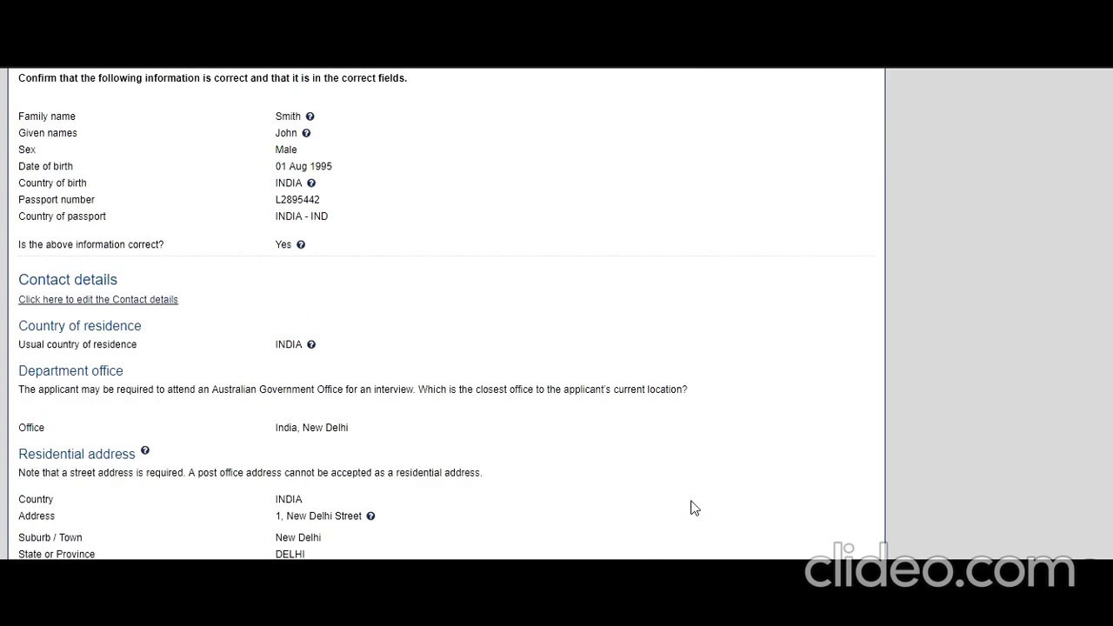
{"action": "scroll", "coordinate": [694, 508], "scroll_direction": "down", "scroll_amount": 2}
{"action": "scroll", "coordinate": [694, 508], "scroll_direction": "down", "scroll_amount": 2}
{"action": "scroll", "coordinate": [693, 508], "scroll_direction": "down", "scroll_amount": 3}
{"action": "scroll", "coordinate": [693, 508], "scroll_direction": "down", "scroll_amount": 5}
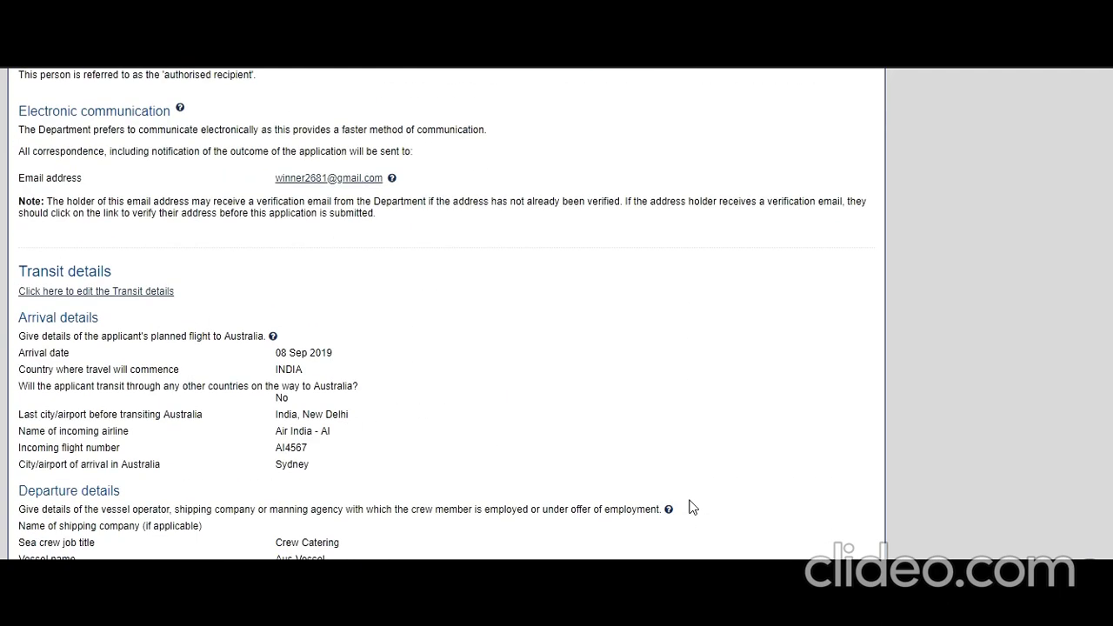
{"action": "scroll", "coordinate": [693, 508], "scroll_direction": "down", "scroll_amount": 5}
{"action": "scroll", "coordinate": [694, 508], "scroll_direction": "down", "scroll_amount": 6}
{"action": "scroll", "coordinate": [692, 503], "scroll_direction": "down", "scroll_amount": 7}
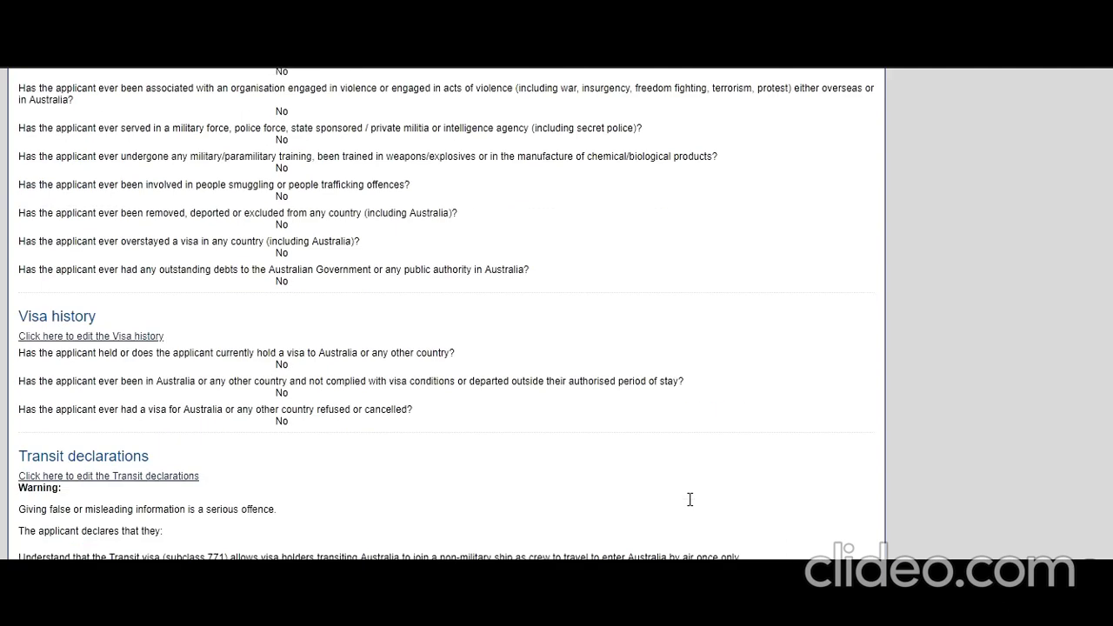
{"action": "scroll", "coordinate": [690, 500], "scroll_direction": "down", "scroll_amount": 7}
{"action": "scroll", "coordinate": [690, 500], "scroll_direction": "down", "scroll_amount": 3}
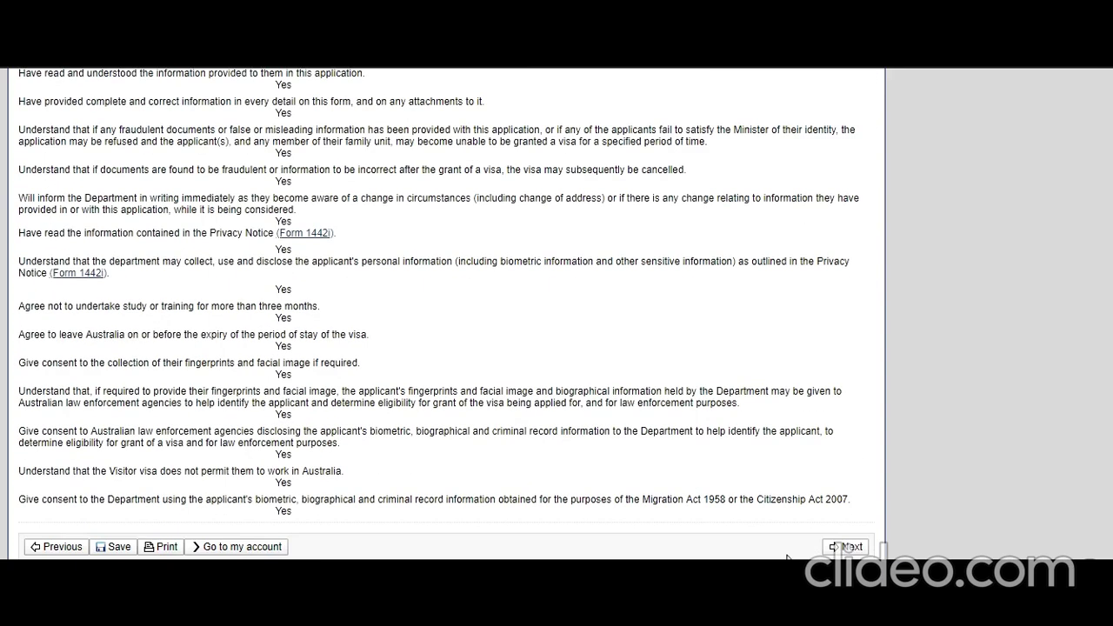
Step: Continue to Attach documents and browse the nine required document types, each 0 received
{"action": "left_click", "coordinate": [864, 553]}
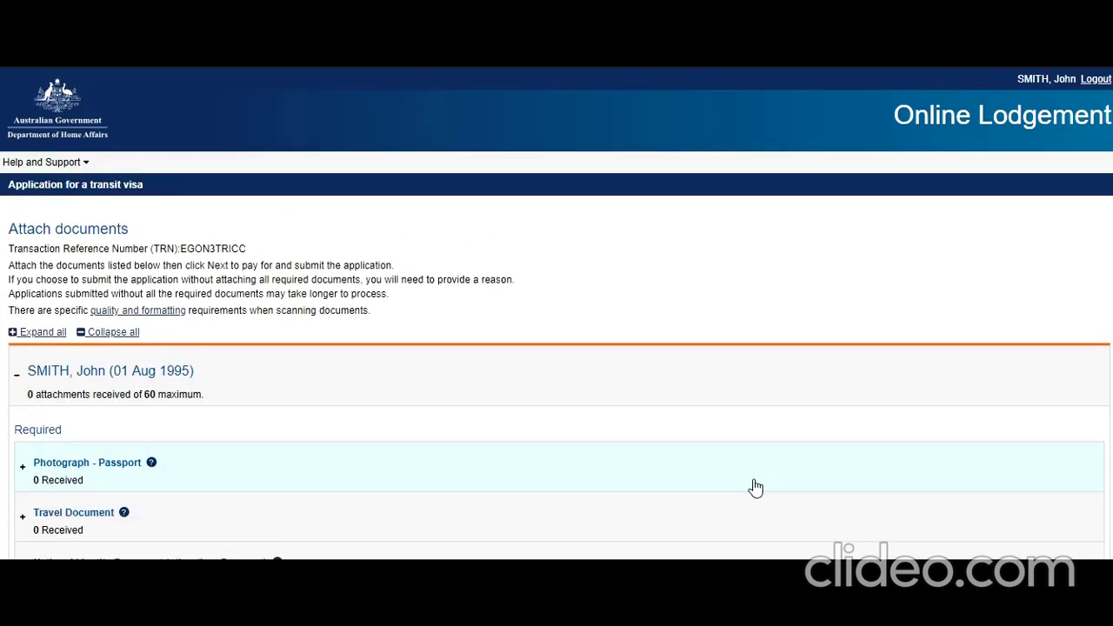
{"action": "scroll", "coordinate": [756, 488], "scroll_direction": "down", "scroll_amount": 2}
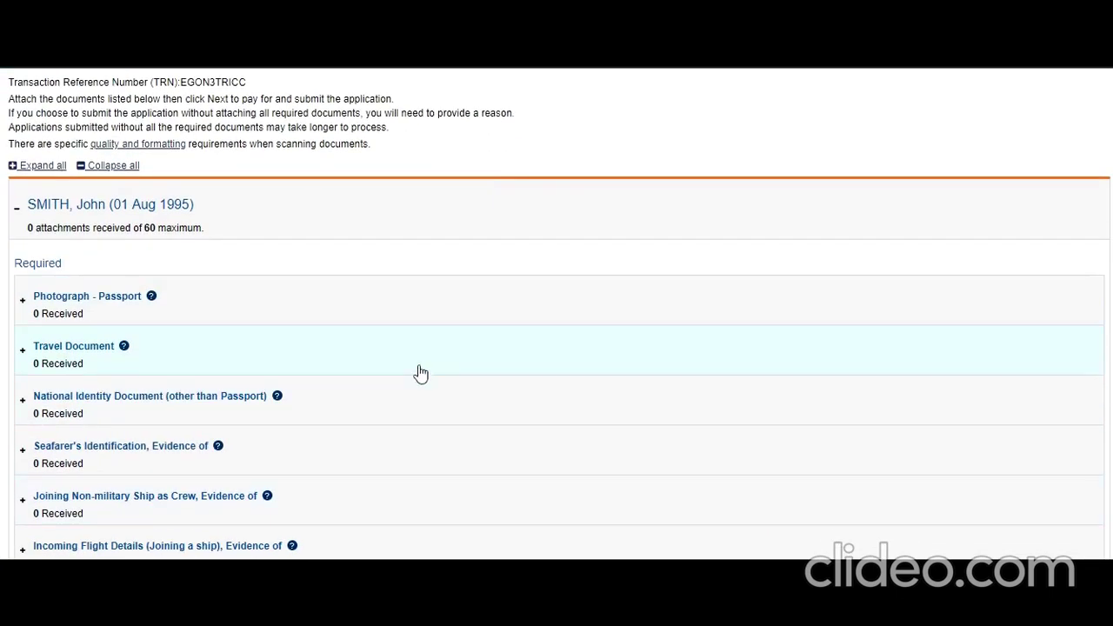
{"action": "scroll", "coordinate": [340, 350], "scroll_direction": "down", "scroll_amount": 3}
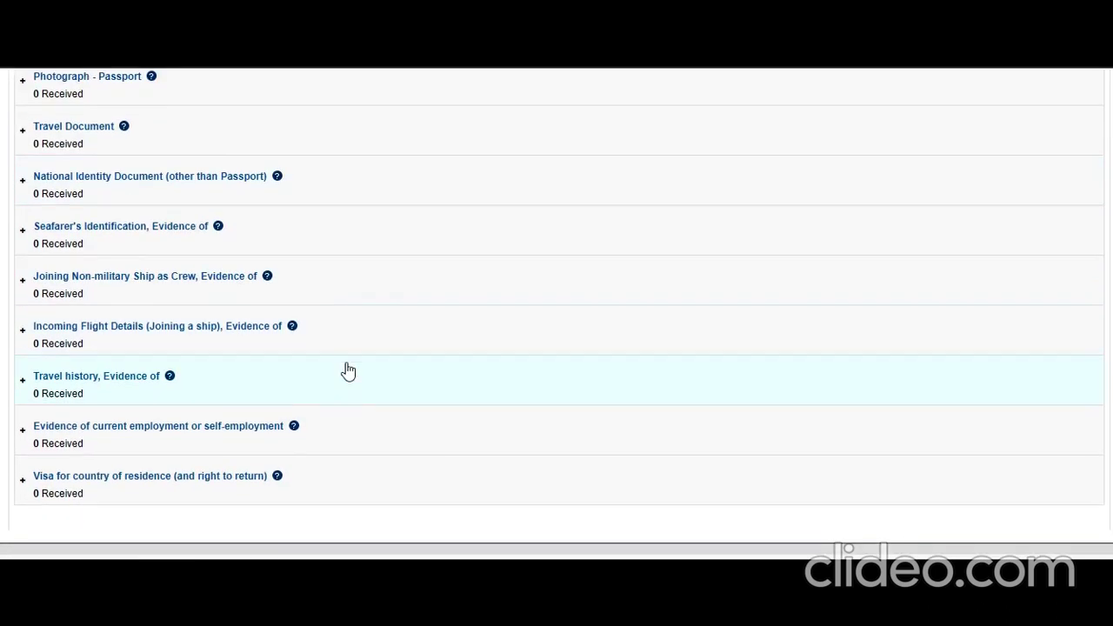
{"action": "scroll", "coordinate": [348, 415], "scroll_direction": "up", "scroll_amount": 3}
{"action": "scroll", "coordinate": [348, 415], "scroll_direction": "down", "scroll_amount": 3}
{"action": "scroll", "coordinate": [348, 415], "scroll_direction": "up", "scroll_amount": 1}
{"action": "scroll", "coordinate": [349, 414], "scroll_direction": "down", "scroll_amount": 1}
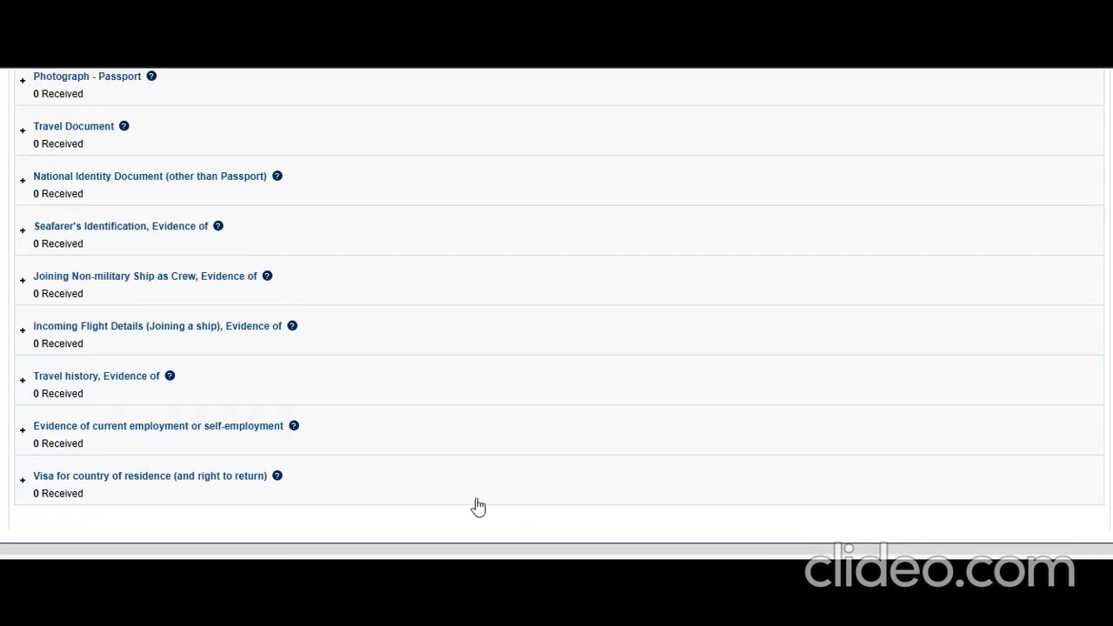